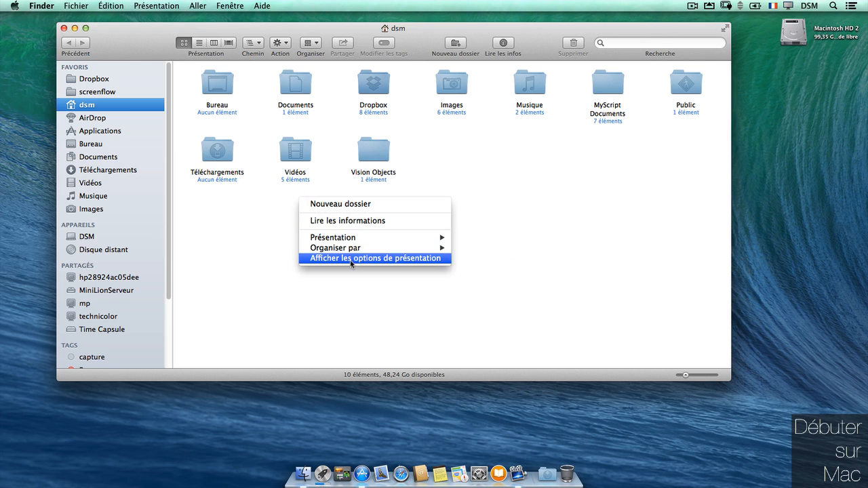
# Step: Turn on display of the Bibliothèque folder in the home folder's presentation options
pyautogui.click(350, 258)
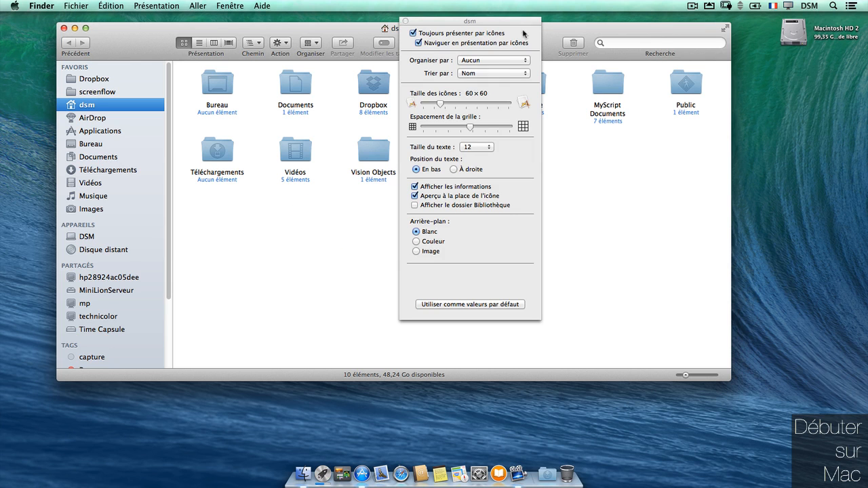
pyautogui.moveTo(528, 21); pyautogui.dragTo(295, 21)
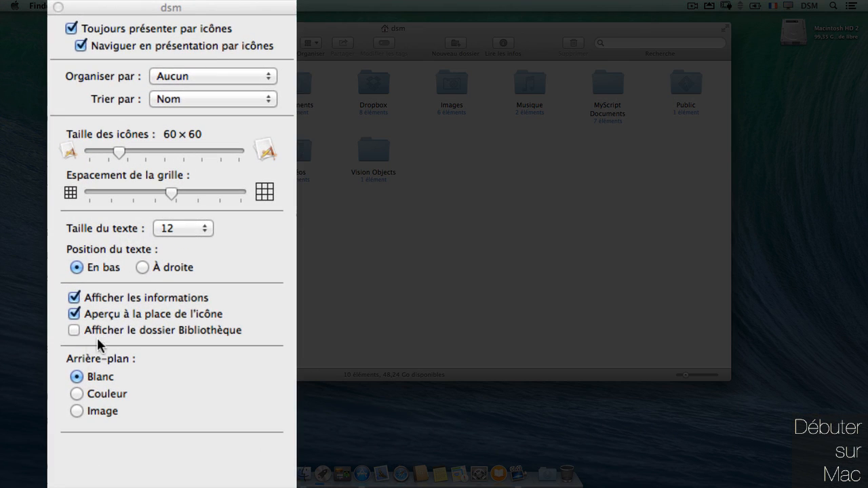
pyautogui.click(128, 333)
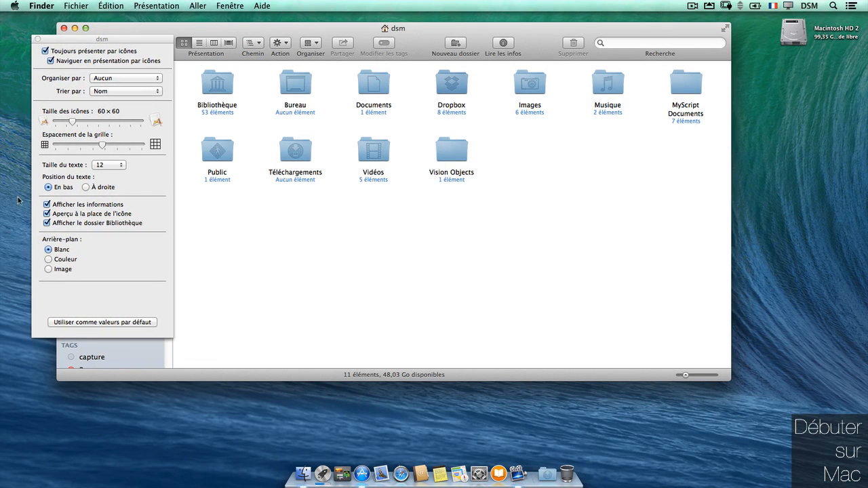
pyautogui.click(47, 223)
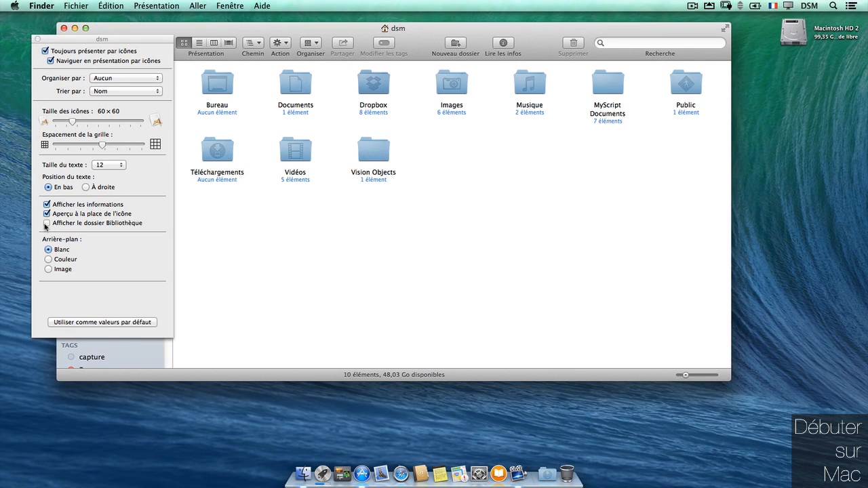
pyautogui.click(47, 223)
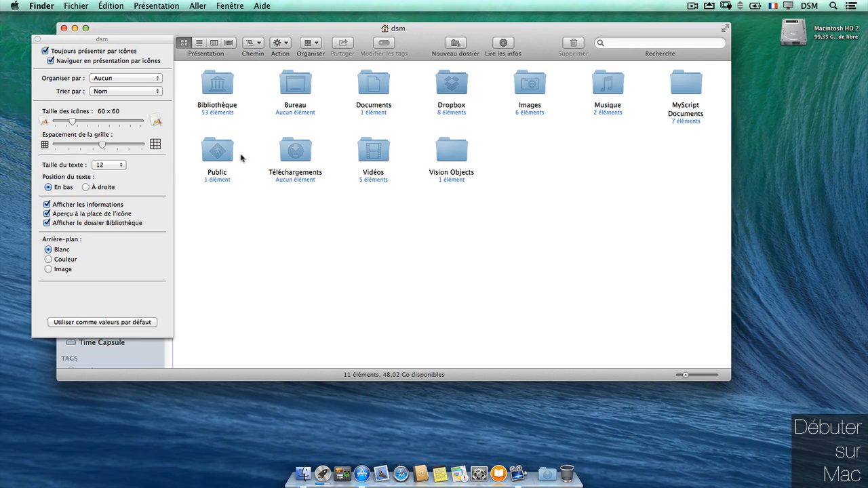
# Step: Open the Bibliothèque folder, close the presentation options and shift the folder window slightly
pyautogui.doubleClick(222, 87)
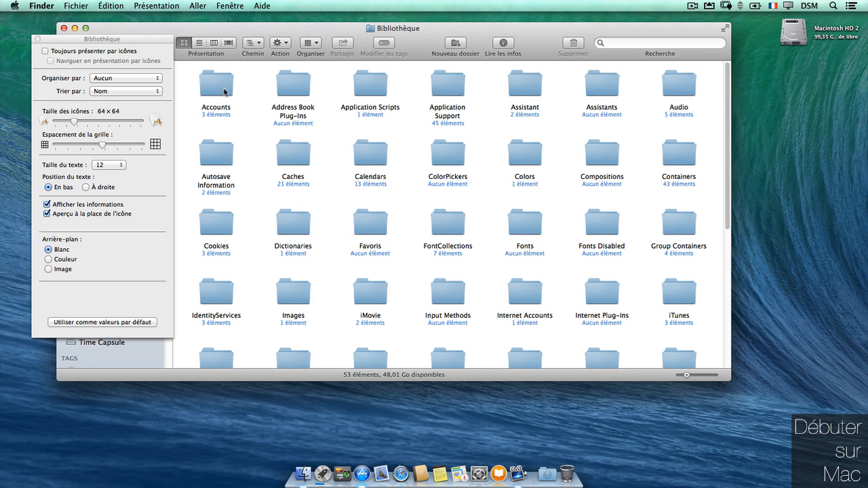
pyautogui.click(37, 38)
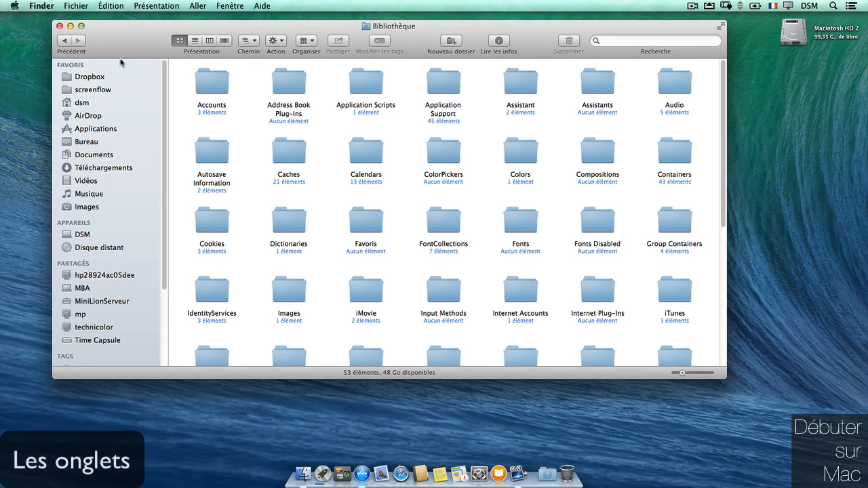
pyautogui.moveTo(143, 40); pyautogui.dragTo(132, 44)
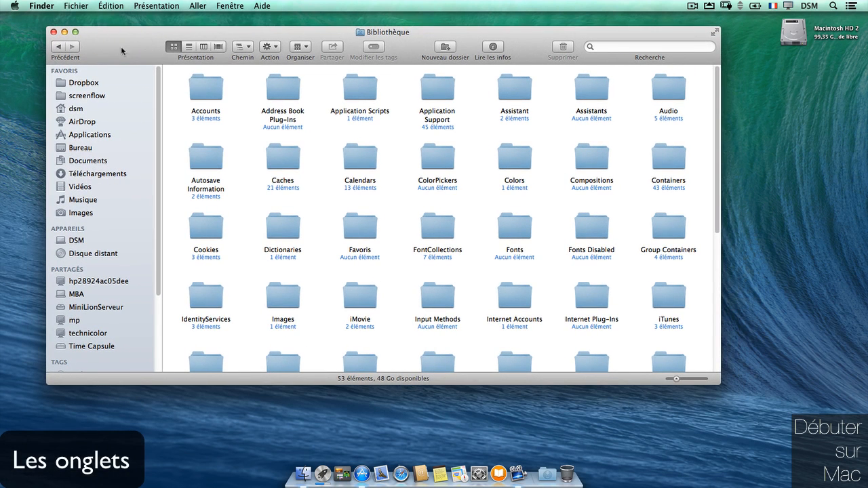
# Step: Show the window's tab bar and add a second tab beside Bibliothèque
pyautogui.rightClick(120, 39)
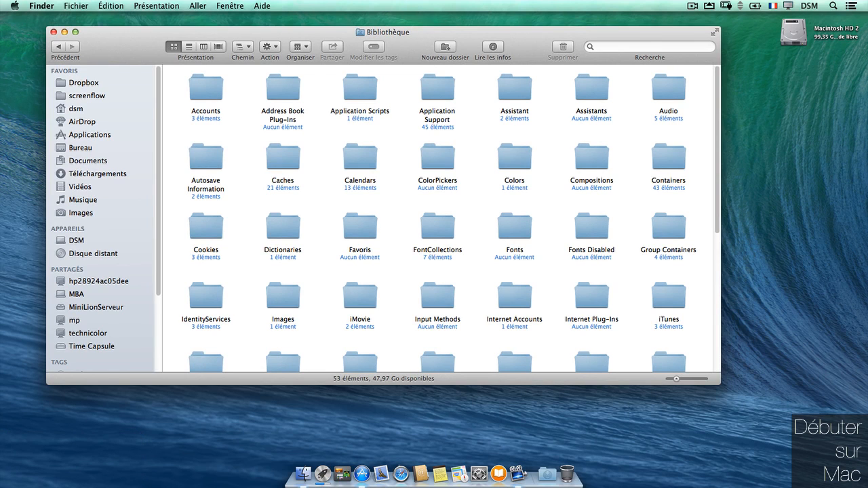
pyautogui.click(156, 5)
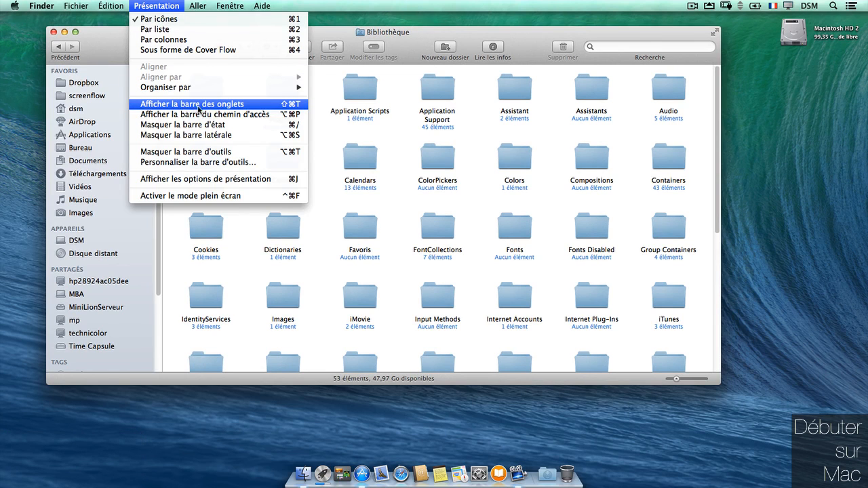
pyautogui.click(208, 105)
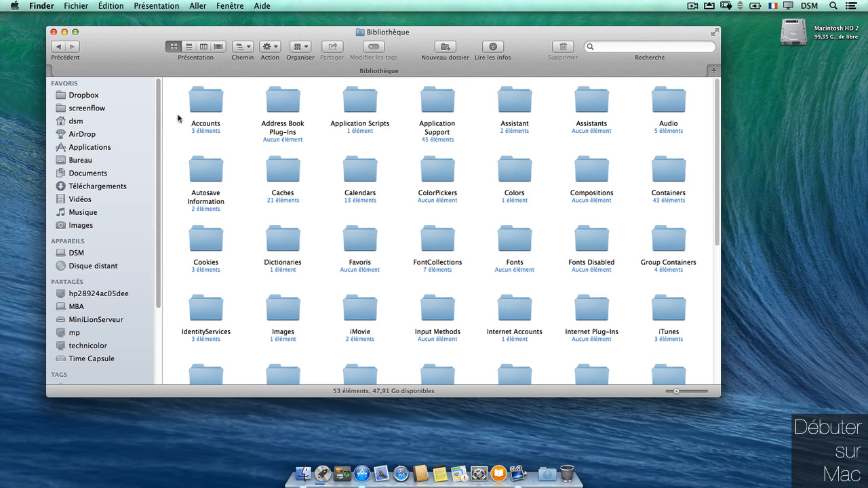
pyautogui.click(714, 71)
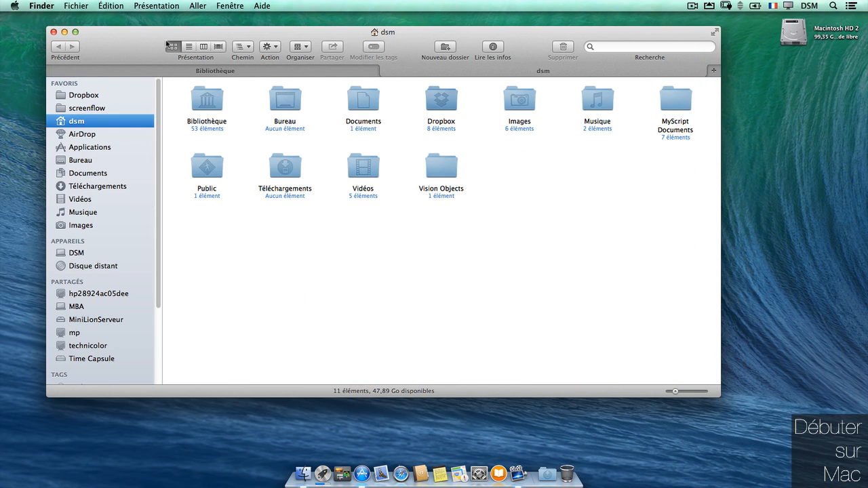
# Step: Look up the new tab command and add a third tab to the window
pyautogui.click(120, 5)
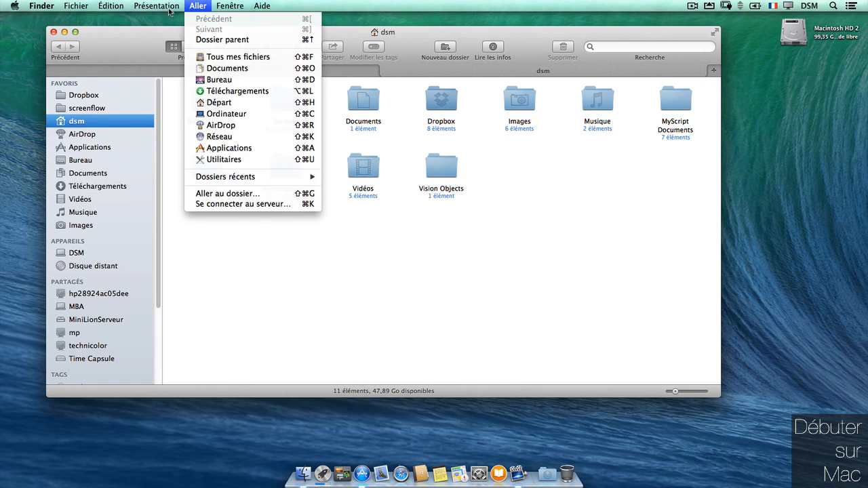
pyautogui.moveTo(73, 4)
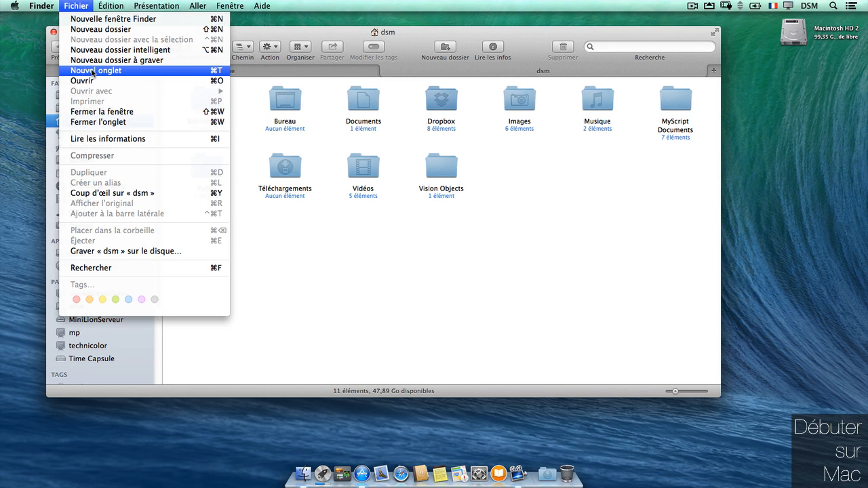
pyautogui.click(76, 5)
pyautogui.click(401, 304)
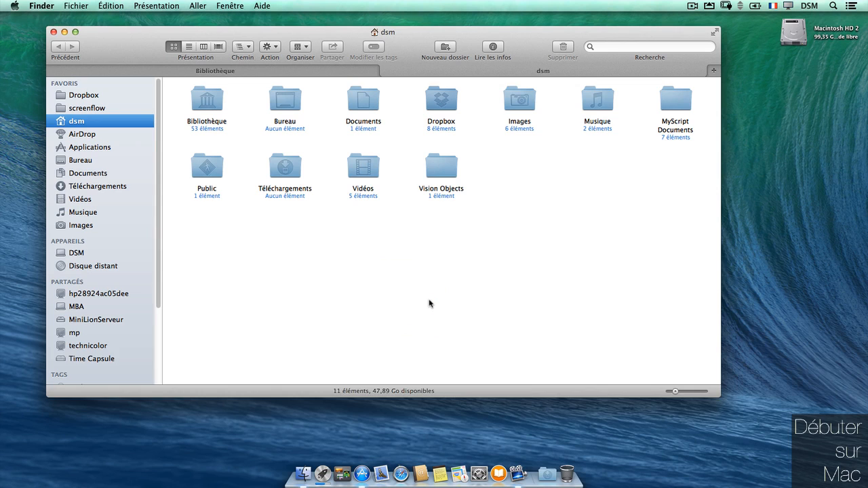
pyautogui.press('super+t')
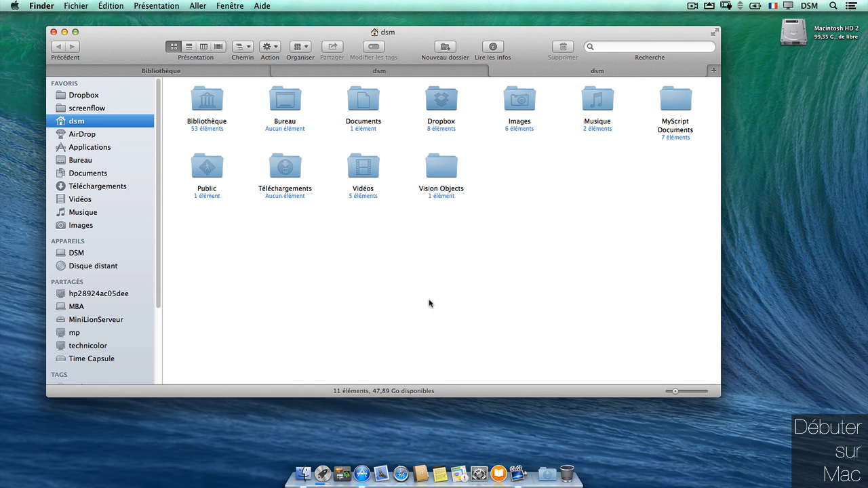
# Step: Cycle through the window's open tabs
pyautogui.press('super+Tab')
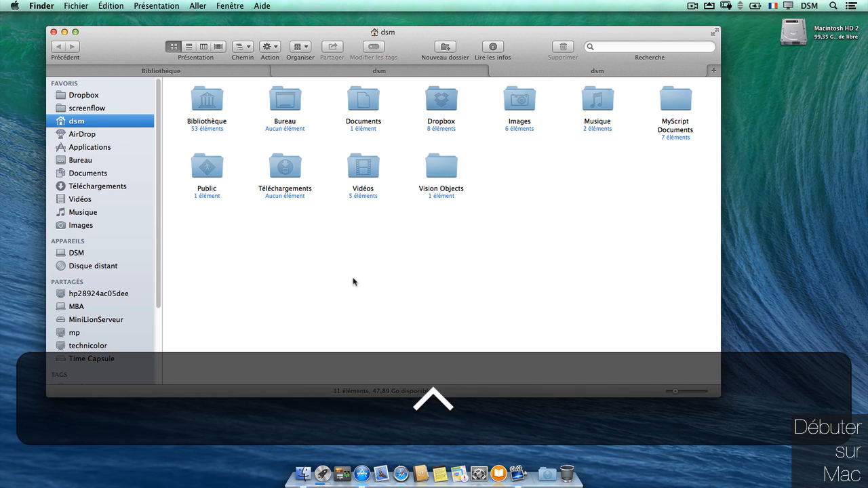
pyautogui.hotkey('ctrl', 'Tab')
pyautogui.hotkey('ctrl', 'Tab')
pyautogui.hotkey('ctrl', 'Tab')
pyautogui.hotkey('ctrl', 'Tab')
pyautogui.hotkey('ctrl', 'Tab')
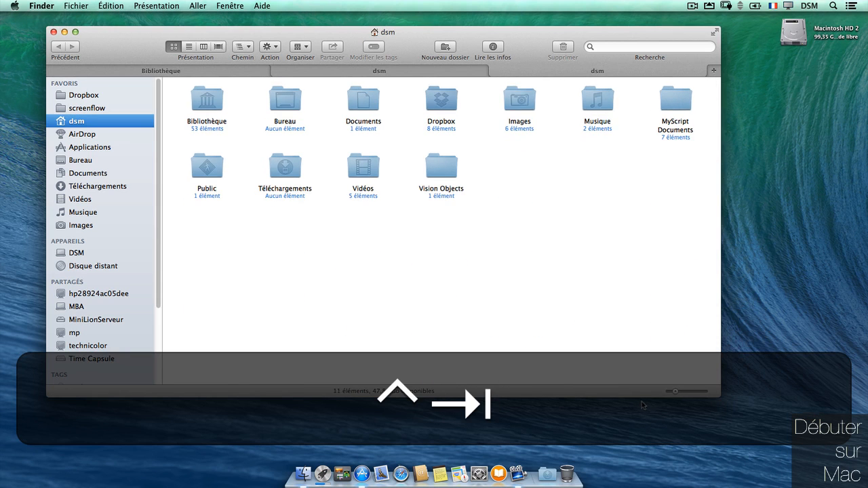
pyautogui.hotkey('ctrl', 'Tab')
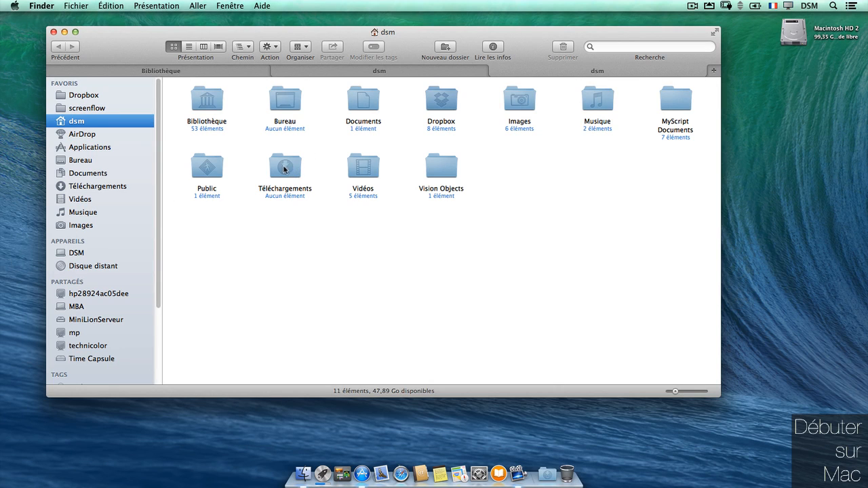
# Step: Open the Téléchargements folder in a new tab and switch that tab to screenflow and finally the dsm home folder
pyautogui.click(285, 171)
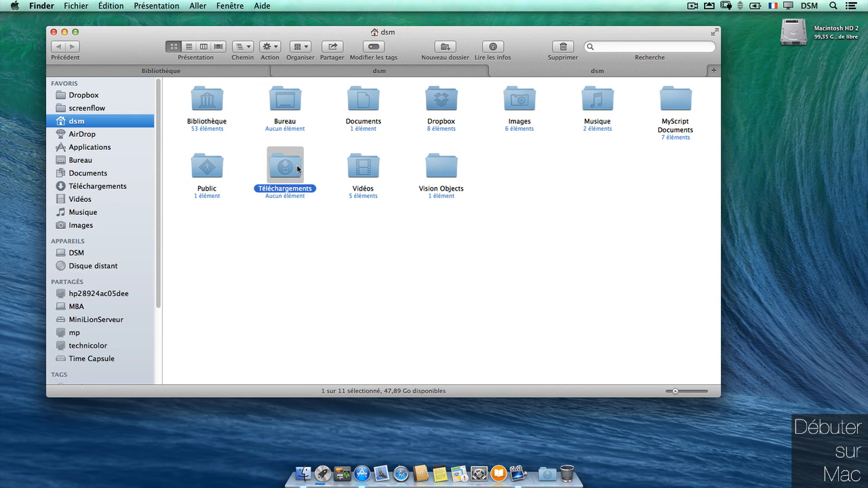
pyautogui.keyDown('super'); pyautogui.doubleClick(287, 170); pyautogui.keyUp('super')
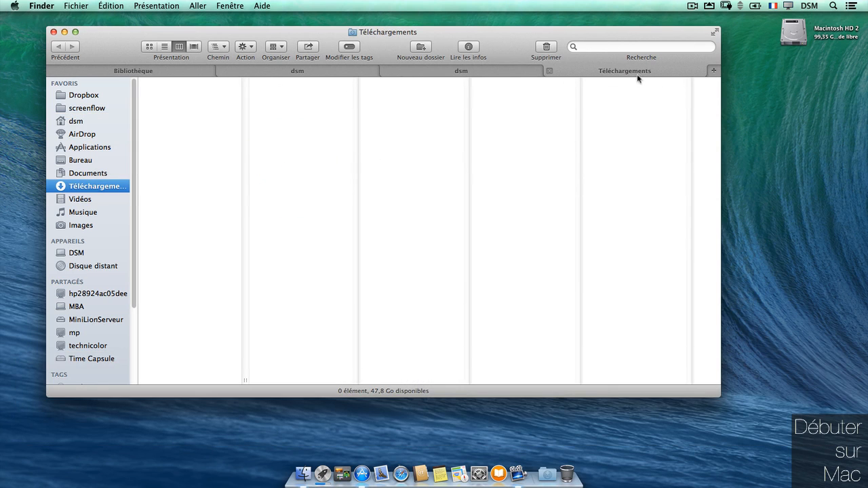
pyautogui.moveTo(553, 71); pyautogui.dragTo(656, 86)
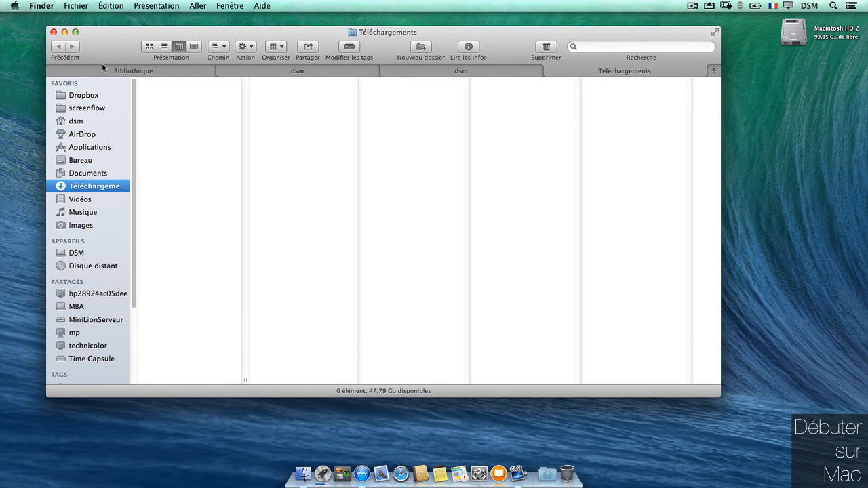
pyautogui.click(85, 110)
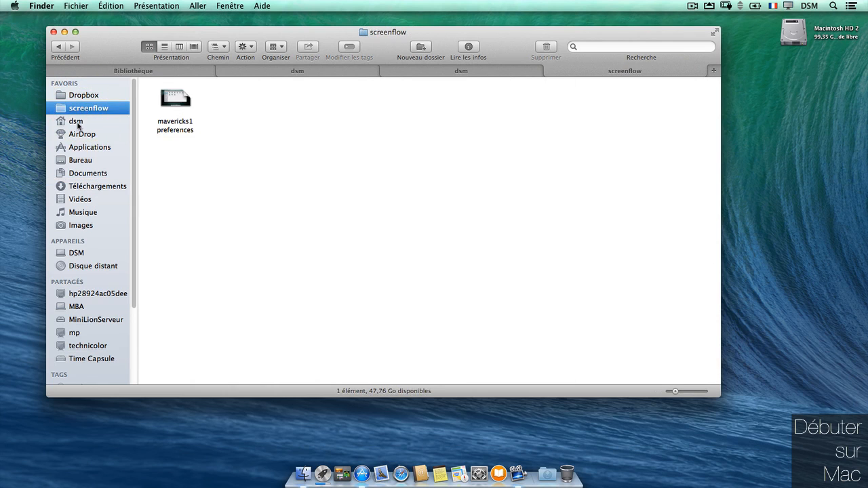
pyautogui.click(77, 121)
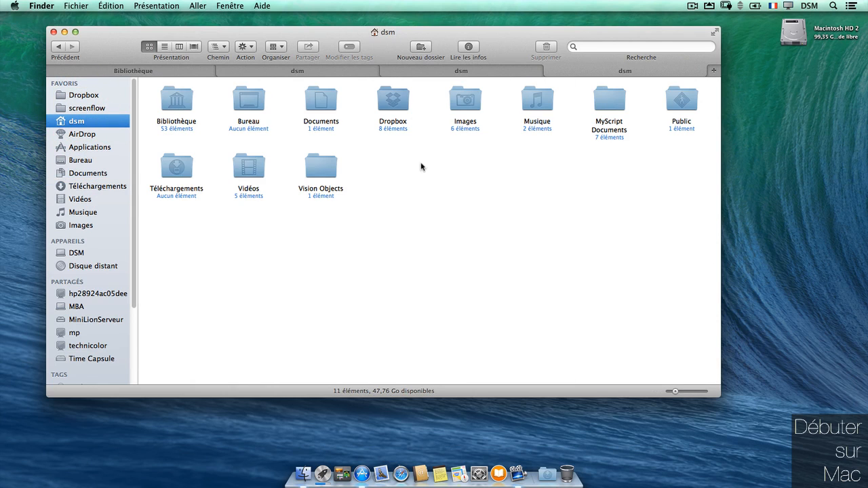
# Step: Take a screenshot of the whole screen and open the Bureau folder in the second tab
pyautogui.press('super+shift+3')
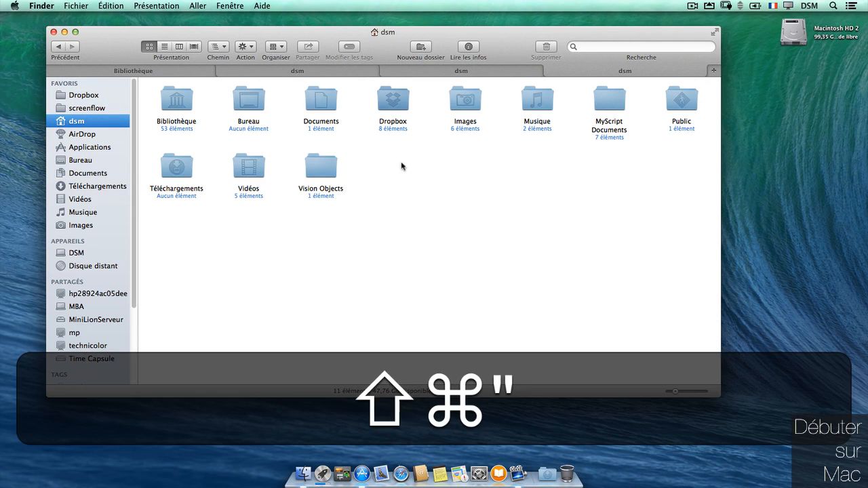
pyautogui.click(753, 71)
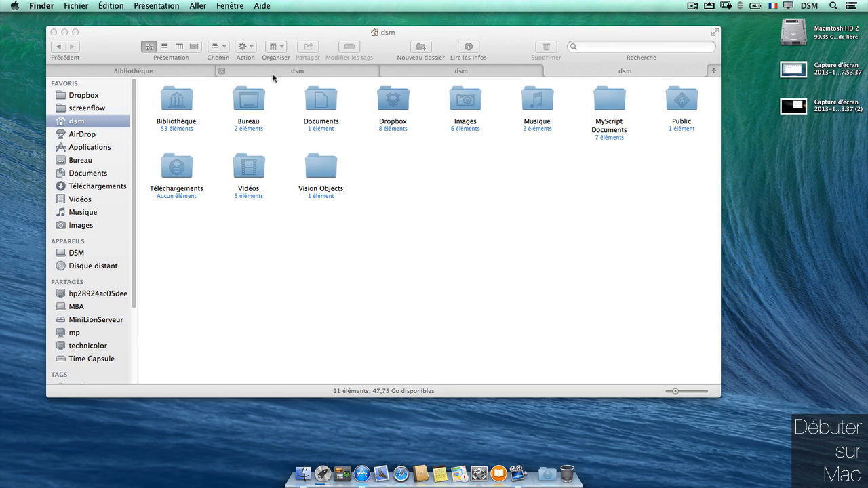
pyautogui.click(279, 100)
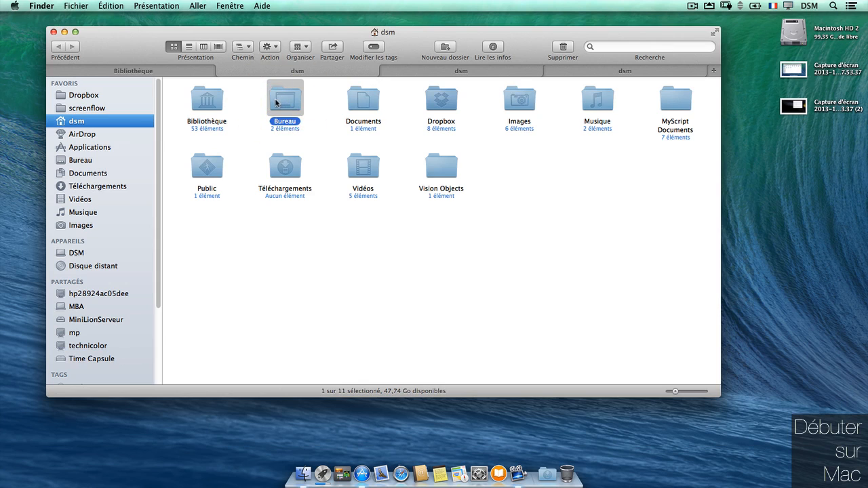
pyautogui.doubleClick(279, 102)
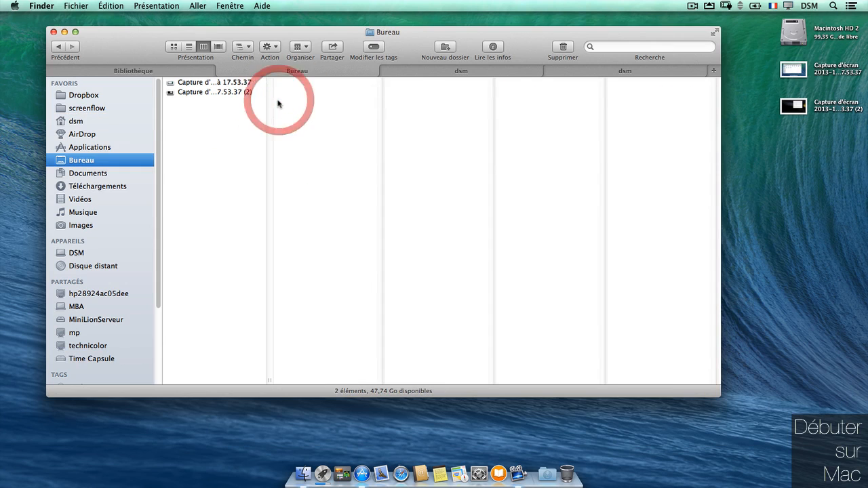
# Step: Try the list, column and Cover Flow views on the Bureau folder and set it to icon view
pyautogui.click(189, 48)
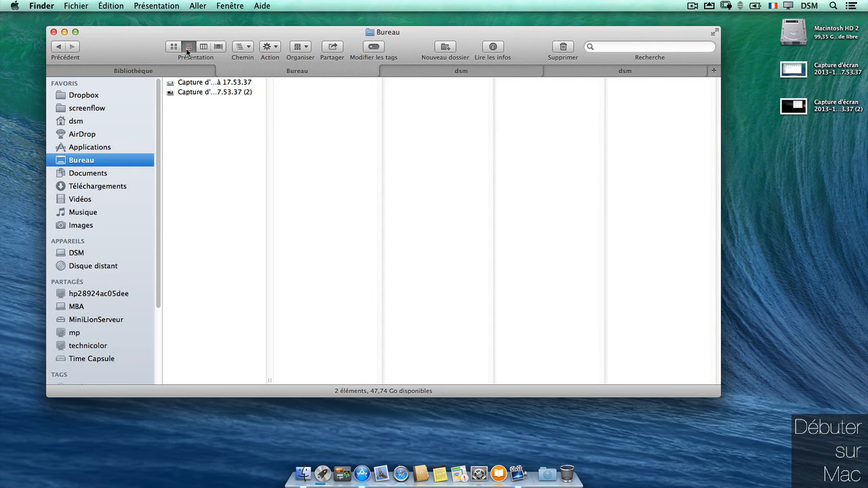
pyautogui.click(175, 48)
pyautogui.click(192, 49)
pyautogui.click(204, 46)
pyautogui.click(219, 46)
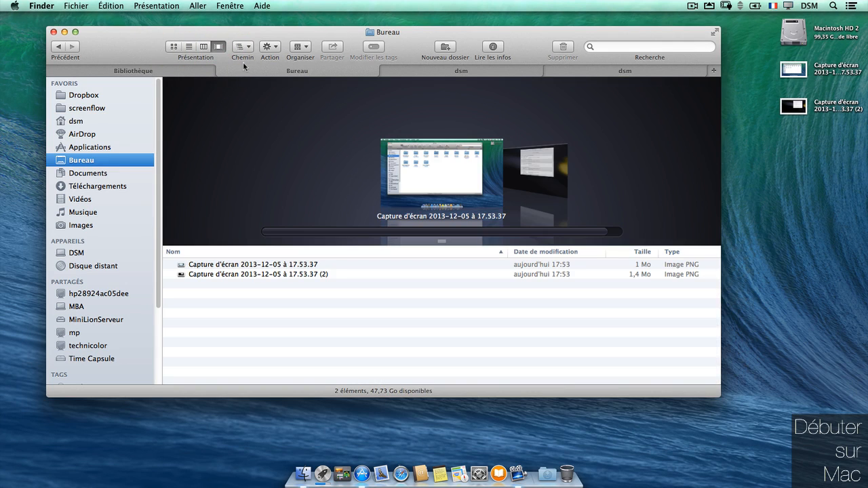
pyautogui.click(169, 46)
# Step: Select the second screen capture, the one ending in (2), in the Bureau tab
pyautogui.click(274, 97)
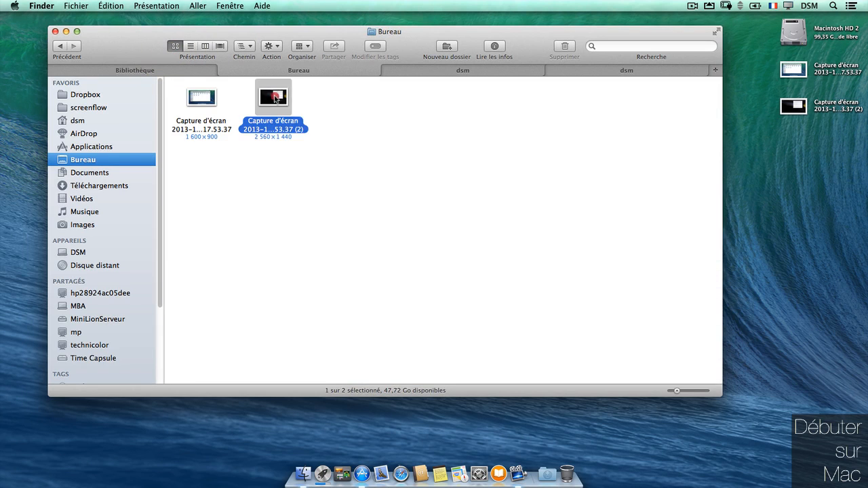
pyautogui.moveTo(274, 98)
pyautogui.mouseDown()
pyautogui.moveTo(539, 120)
pyautogui.moveTo(638, 74)
pyautogui.moveTo(321, 110)
pyautogui.moveTo(139, 67)
pyautogui.moveTo(280, 98)
pyautogui.mouseUp()
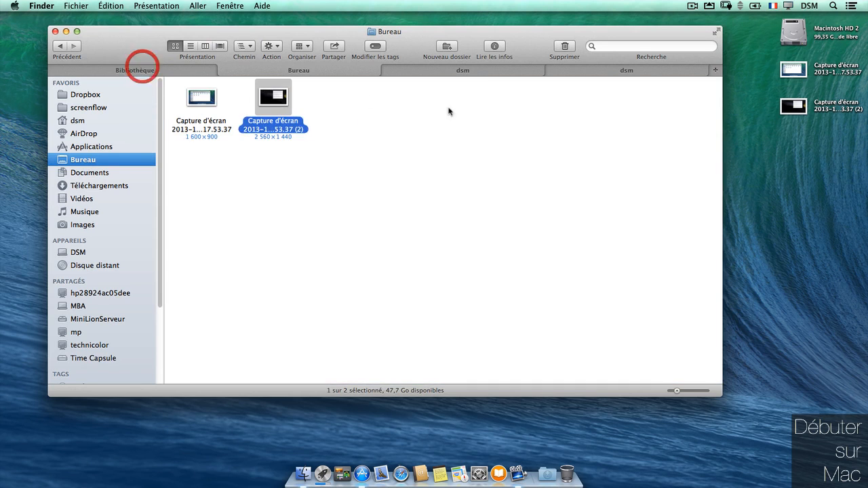
pyautogui.click(455, 106)
# Step: Open the Téléchargements folder in the third tab and display it in icon view
pyautogui.click(468, 69)
pyautogui.click(432, 155)
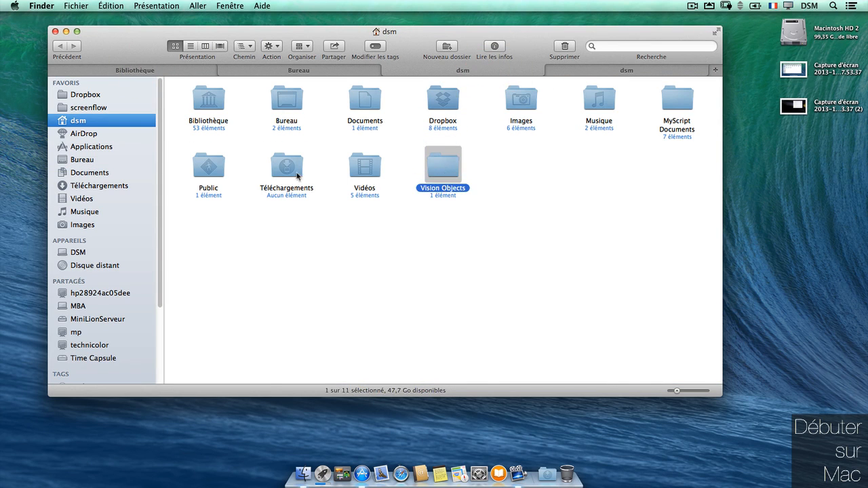
pyautogui.doubleClick(291, 170)
pyautogui.click(198, 125)
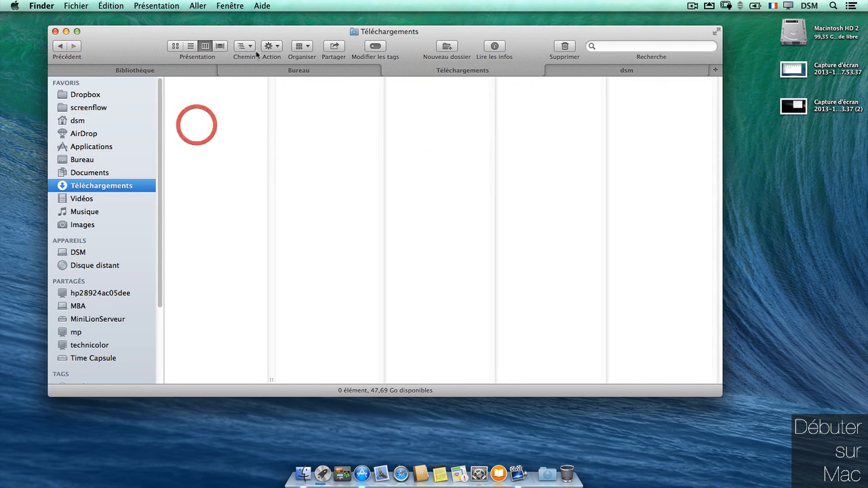
pyautogui.click(175, 46)
pyautogui.click(389, 109)
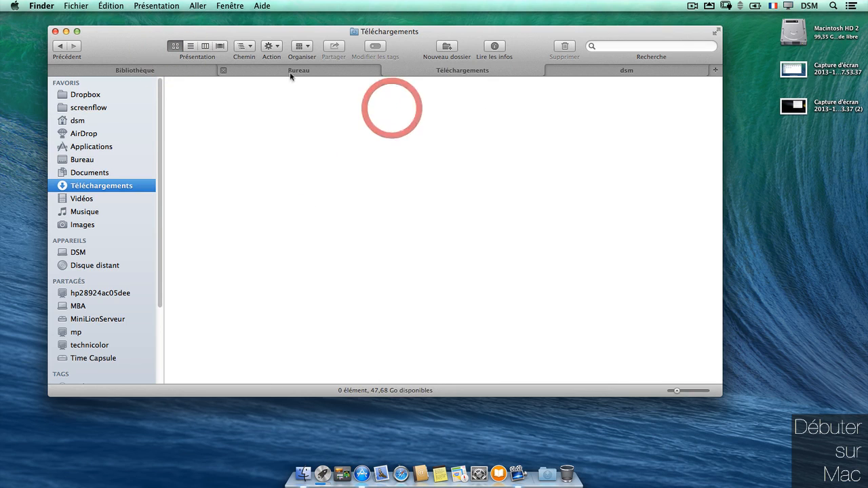
# Step: Move both screen captures from the Bureau tab to the Téléchargements tab, and return the one ending in (2) to Bureau
pyautogui.click(291, 70)
pyautogui.moveTo(273, 99); pyautogui.dragTo(458, 130)
pyautogui.click(296, 71)
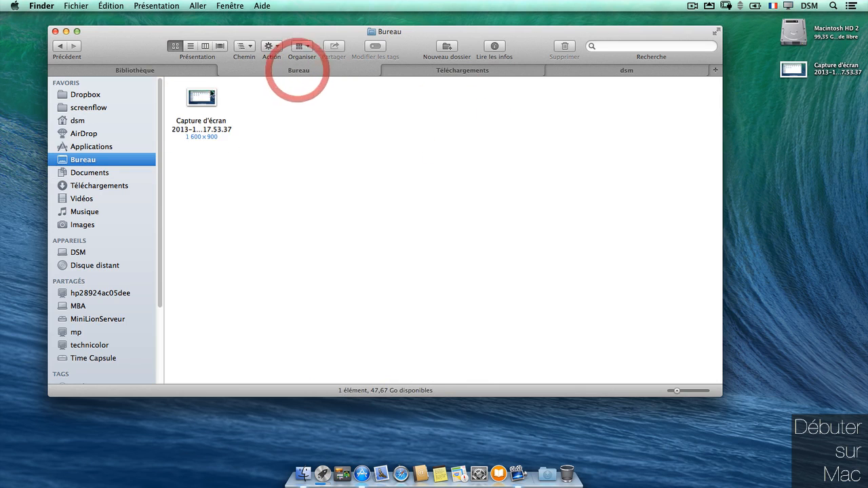
pyautogui.moveTo(200, 95); pyautogui.dragTo(485, 80)
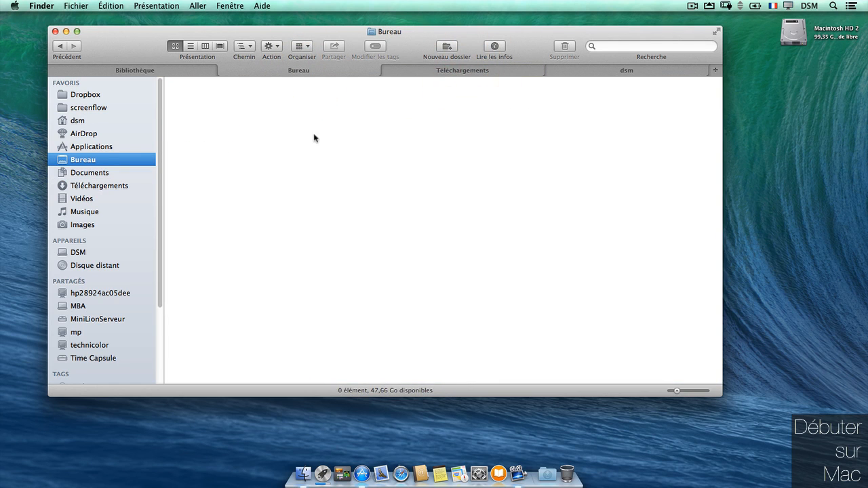
pyautogui.click(456, 71)
pyautogui.moveTo(269, 124); pyautogui.dragTo(306, 71)
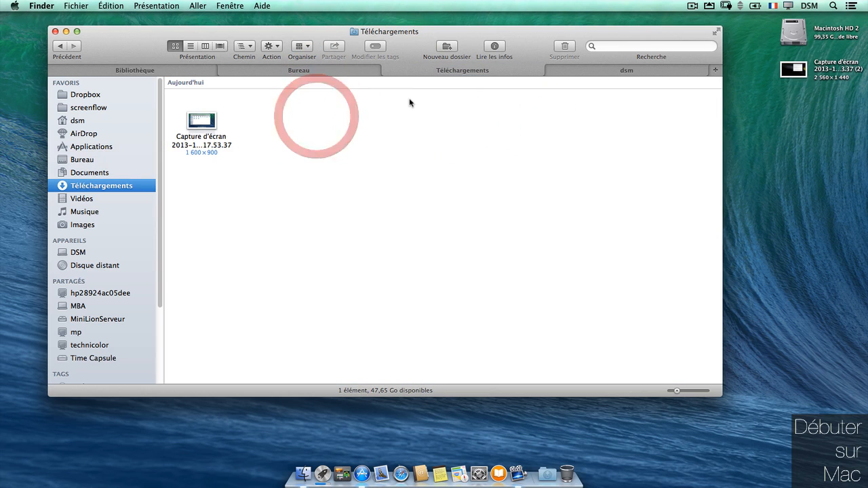
# Step: Close all tabs at once except the Téléchargements tab
pyautogui.moveTo(398, 73)
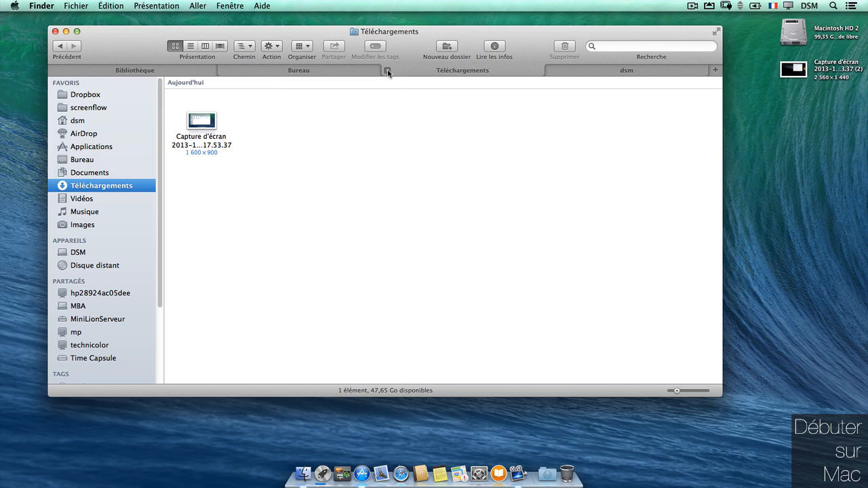
pyautogui.press('alt')
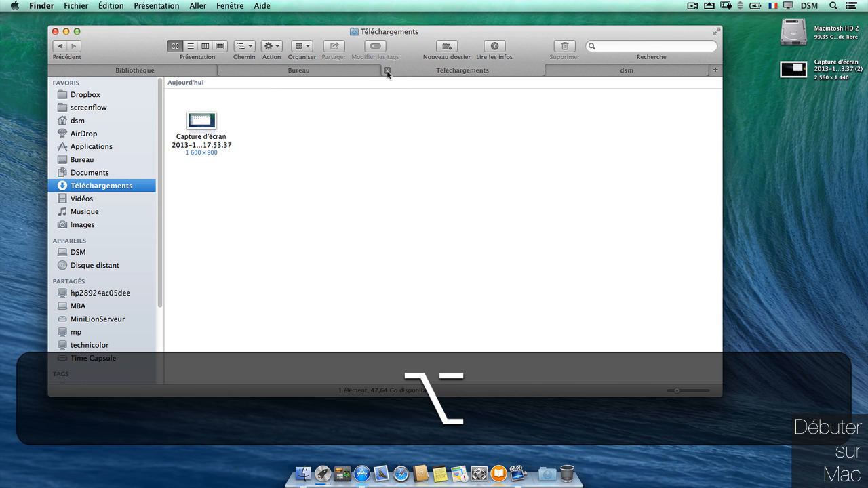
pyautogui.keyDown('alt'); pyautogui.click(388, 73); pyautogui.keyUp('alt')
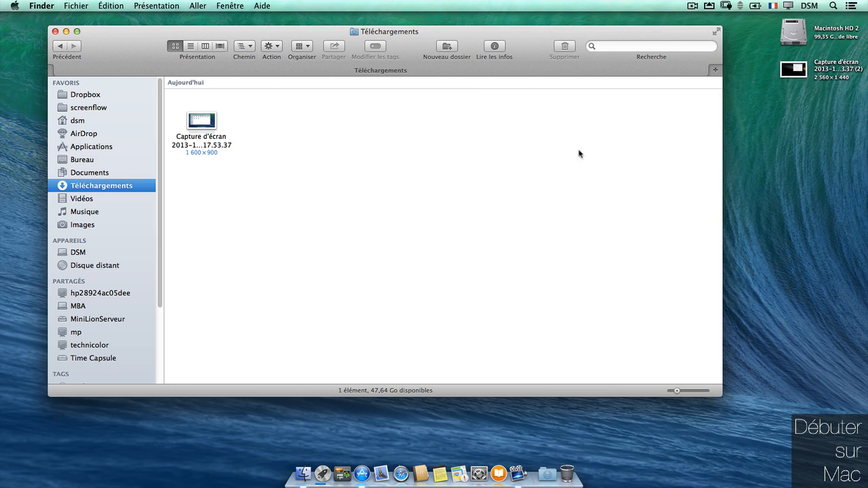
# Step: Display the Documents folder and open the Applications folder in two new tabs
pyautogui.click(55, 172)
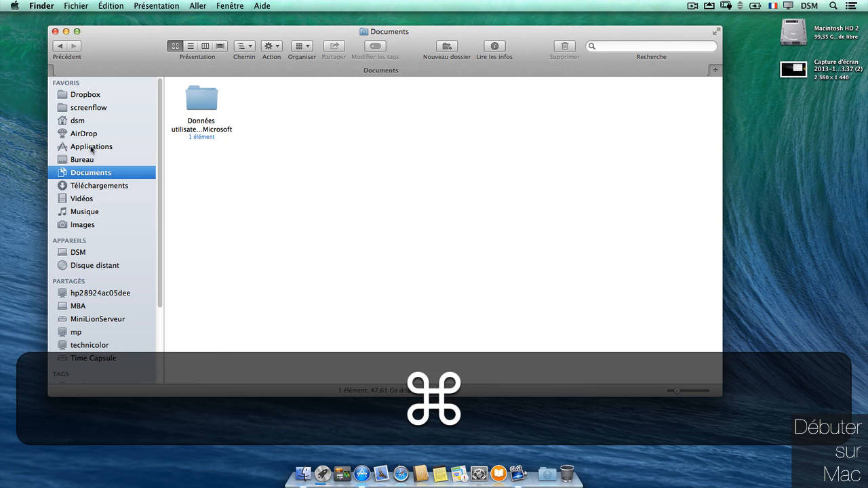
pyautogui.keyDown('super'); pyautogui.click(93, 148); pyautogui.keyUp('super')
pyautogui.keyDown('super'); pyautogui.click(93, 147); pyautogui.keyUp('super')
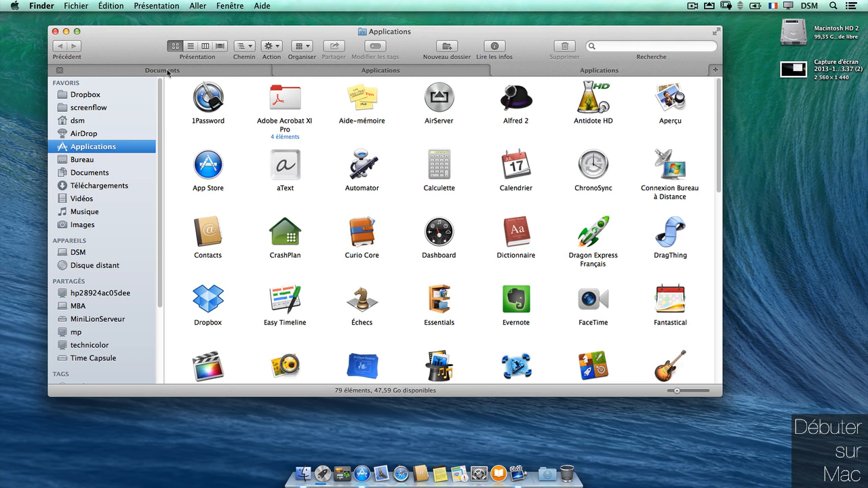
# Step: Detach the Documents tab into its own window and keep a single Applications tab in the other window
pyautogui.click(60, 70)
pyautogui.moveTo(166, 74); pyautogui.dragTo(658, 198)
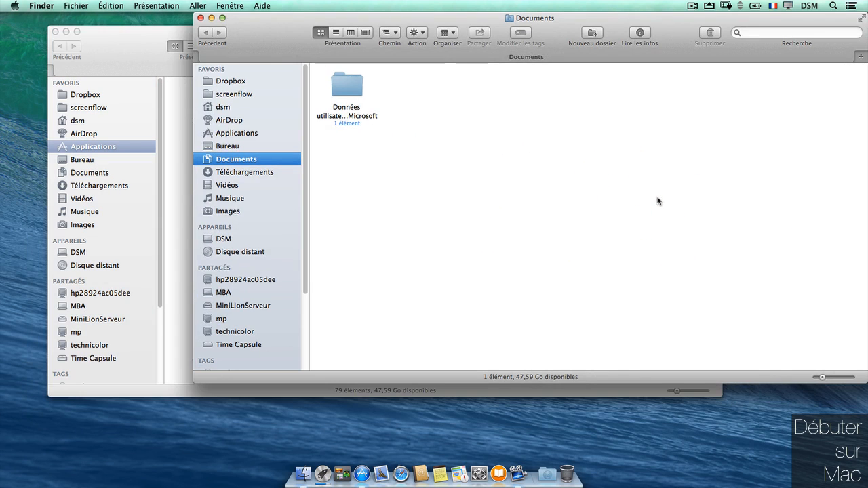
pyautogui.click(120, 41)
pyautogui.moveTo(416, 72); pyautogui.dragTo(785, 360)
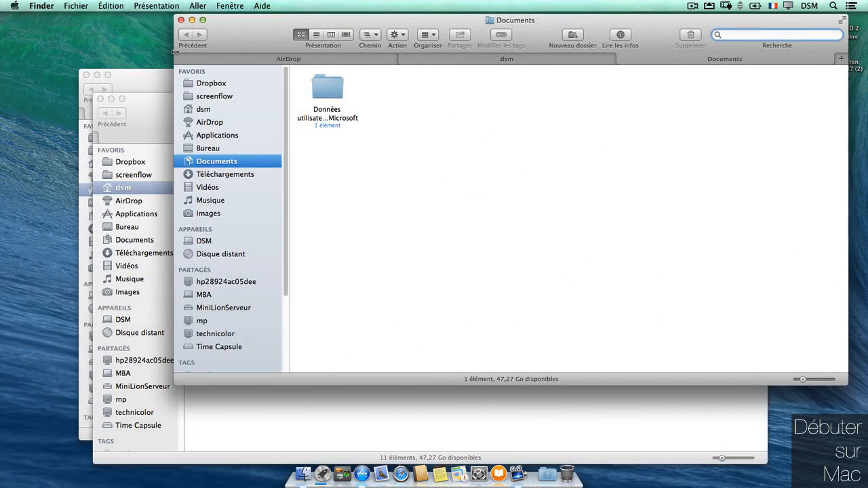
# Step: Narrow the Documents window from its left edge and move the dsm window to the upper-left of the desktop
pyautogui.moveTo(175, 52); pyautogui.dragTo(534, 51)
pyautogui.moveTo(426, 105); pyautogui.dragTo(342, 25)
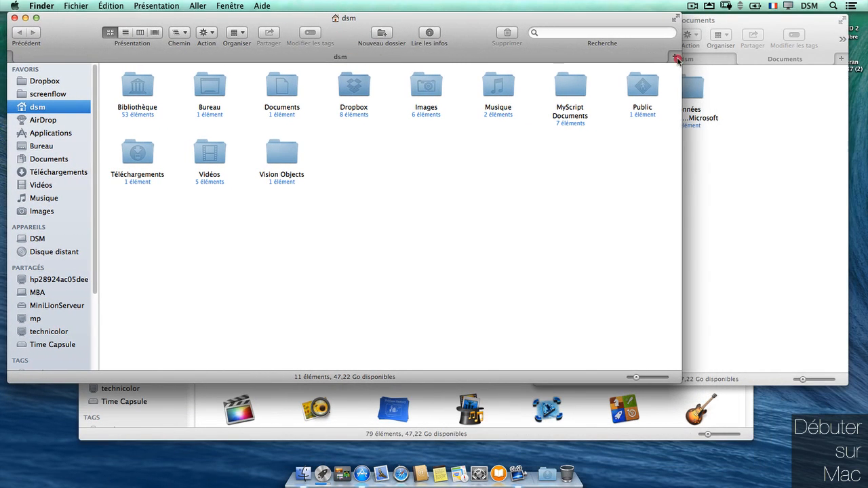
# Step: Add a tab to the dsm window and open the Public folder in it
pyautogui.click(674, 56)
pyautogui.doubleClick(639, 82)
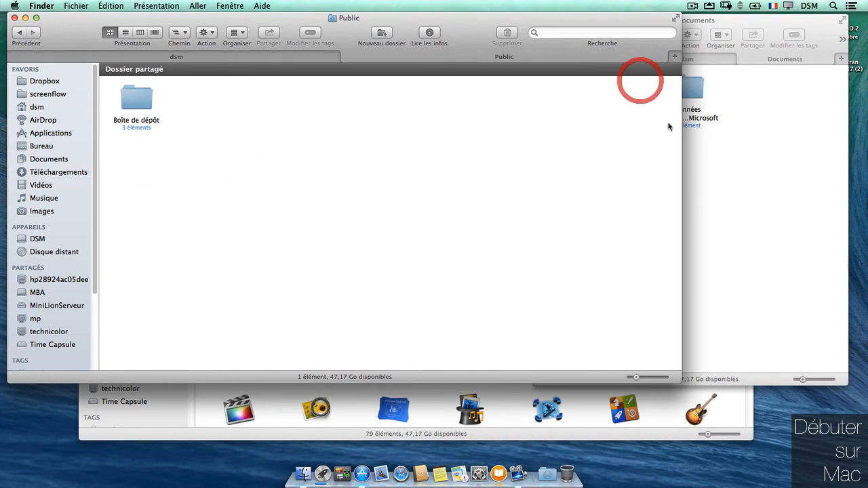
# Step: Narrow the window showing Public to roughly half its width and close the Applications window
pyautogui.moveTo(680, 131); pyautogui.dragTo(353, 113)
pyautogui.click(432, 75)
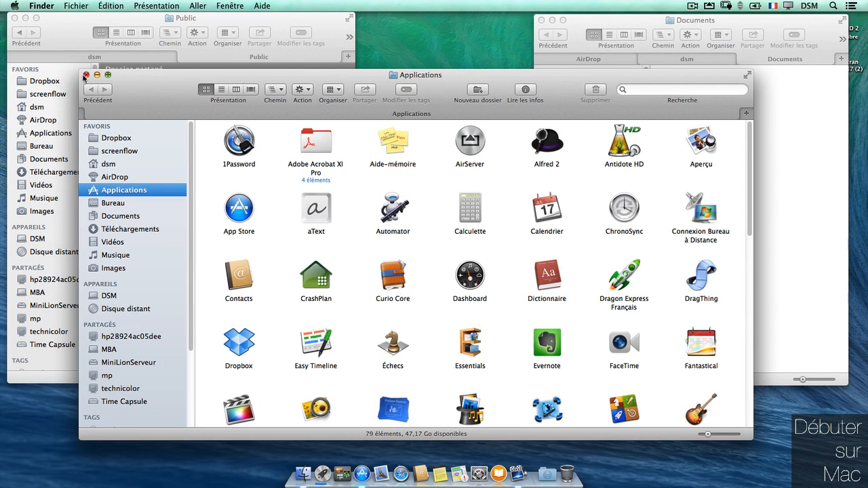
pyautogui.click(84, 75)
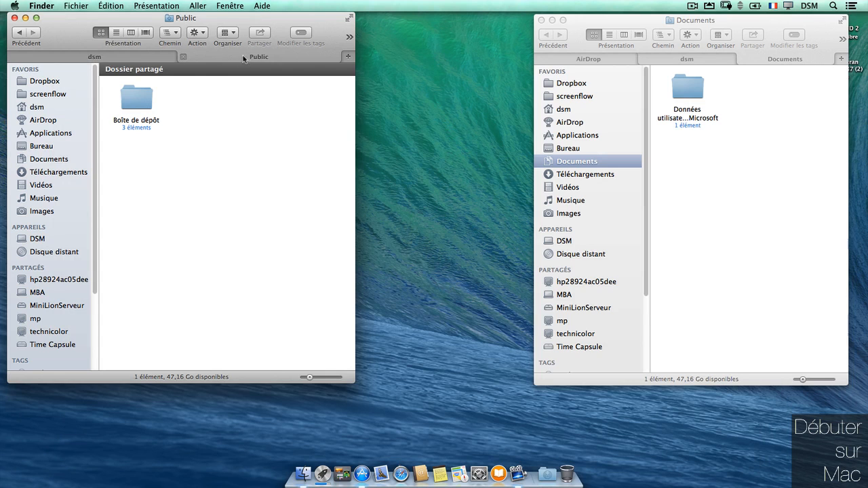
# Step: Transfer the Public tab to the Documents window after AirDrop, and that window's dsm tab to the other window
pyautogui.moveTo(238, 59); pyautogui.dragTo(628, 64)
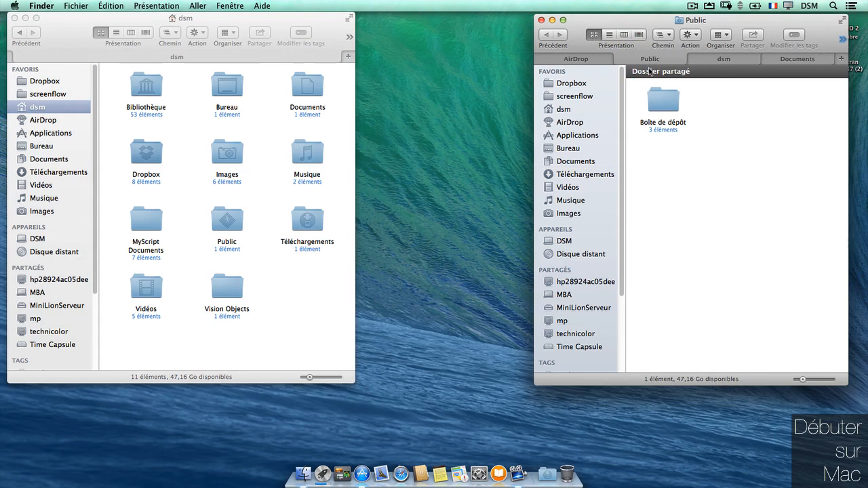
pyautogui.moveTo(720, 59); pyautogui.dragTo(300, 43)
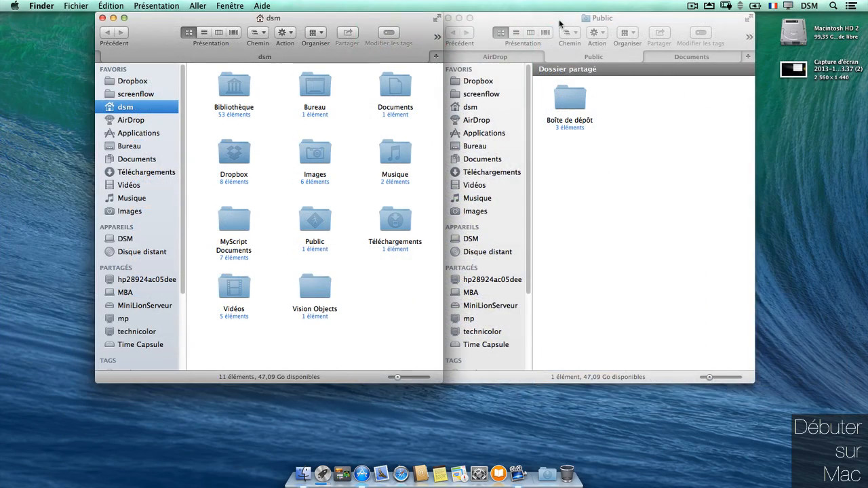
# Step: Merge all Finder windows into one tabbed window and widen it
pyautogui.moveTo(560, 24); pyautogui.dragTo(575, 22)
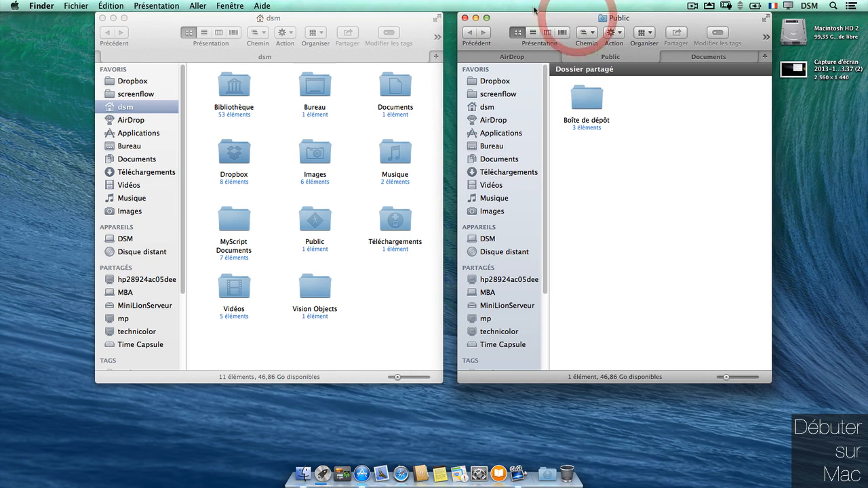
pyautogui.click(230, 5)
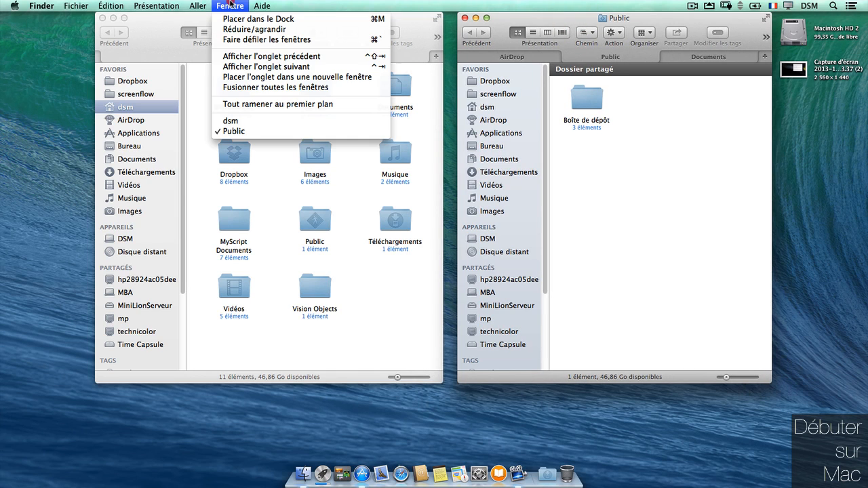
pyautogui.click(245, 86)
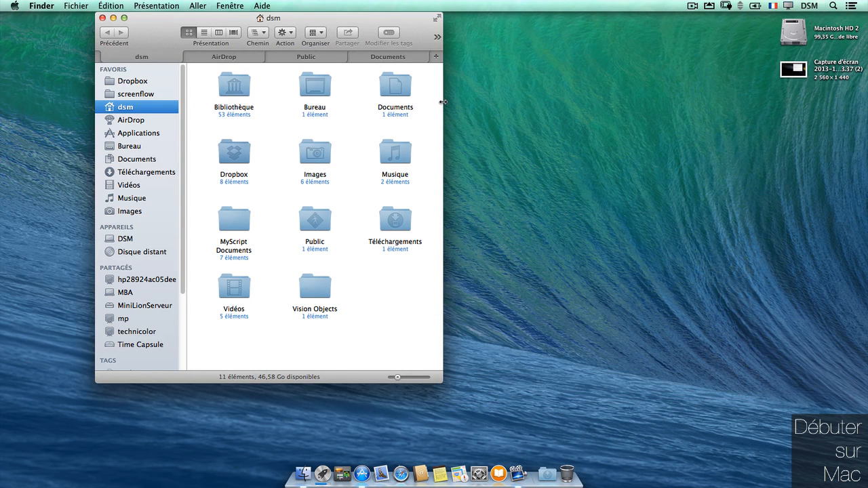
pyautogui.moveTo(447, 100); pyautogui.dragTo(645, 102)
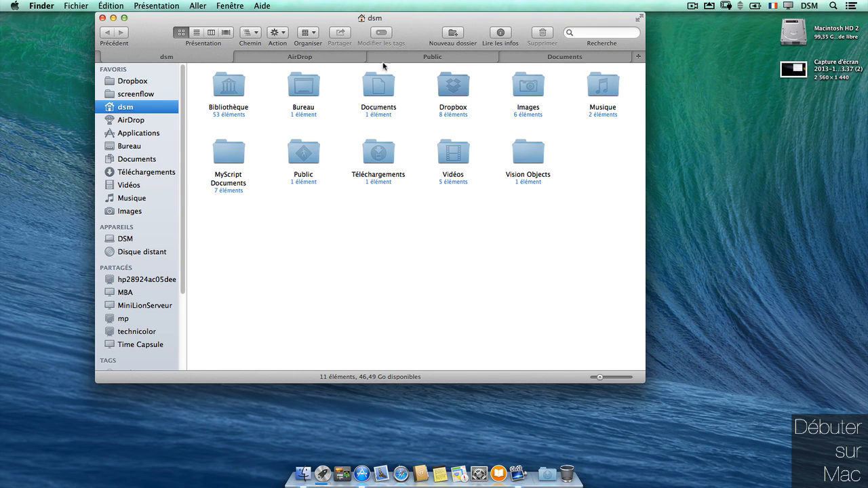
# Step: Turn off opening folders in tabs in the Finder preferences and try it by opening the Vidéos folder separately
pyautogui.click(41, 6)
pyautogui.click(41, 32)
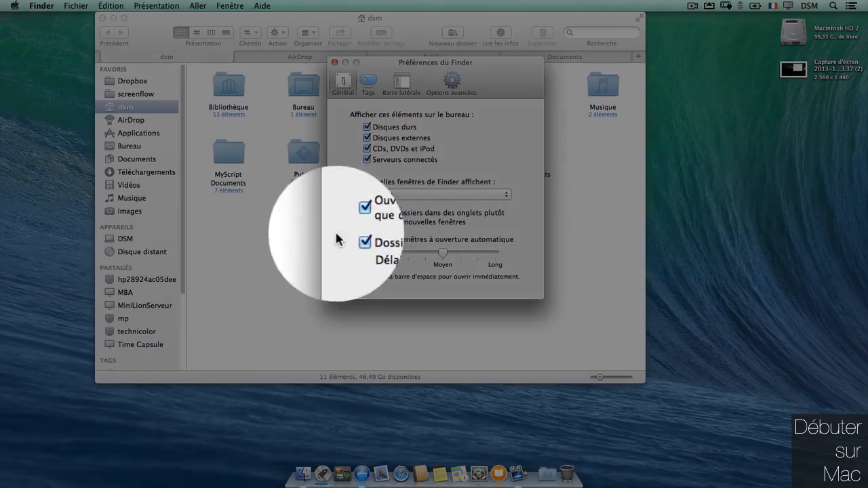
pyautogui.click(355, 219)
pyautogui.click(266, 212)
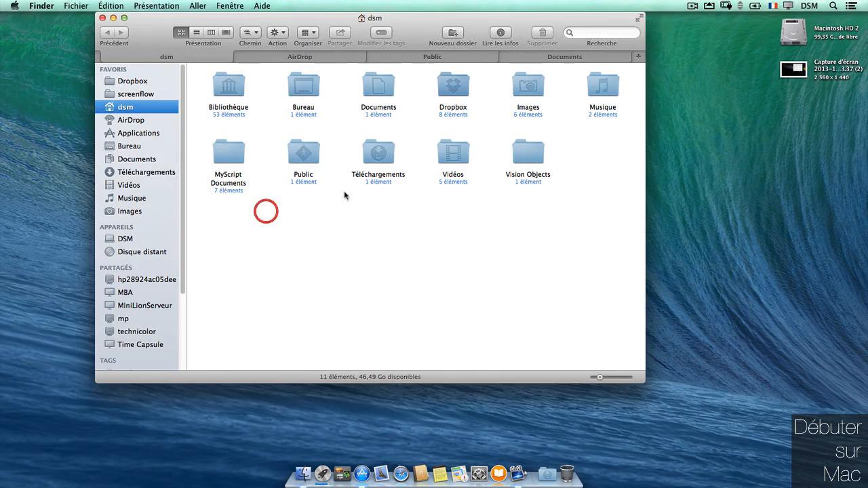
pyautogui.keyDown('super'); pyautogui.click(129, 187); pyautogui.keyUp('super')
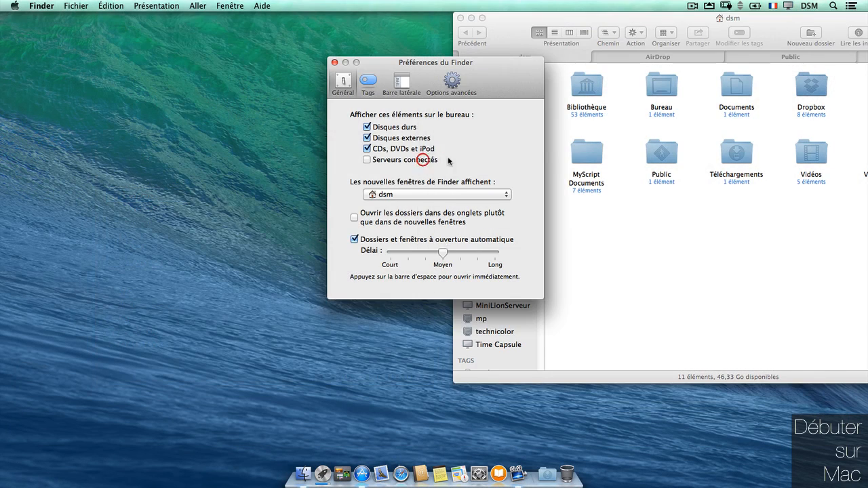
# Step: Turn on showing connected servers on the desktop and opening folders in tabs, and close the Finder preferences
pyautogui.click(404, 159)
pyautogui.click(354, 218)
pyautogui.click(335, 62)
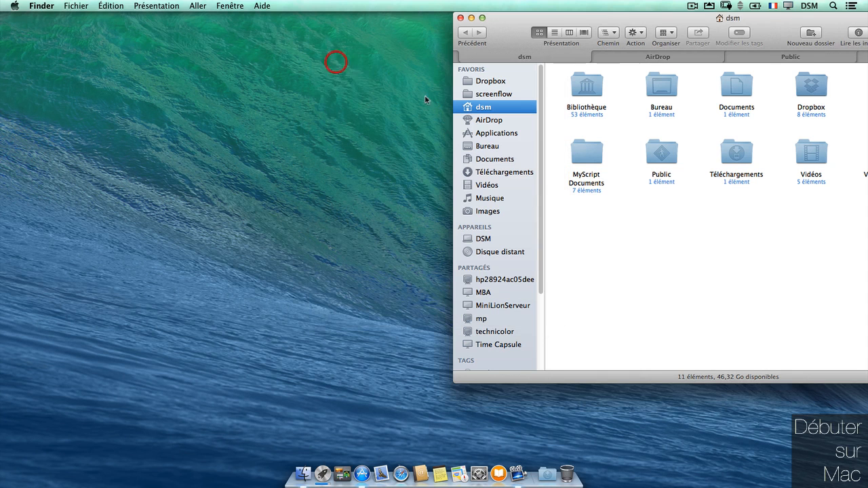
# Step: Open the Musique folder in a new tab and move the window fully into view
pyautogui.keyDown('super'); pyautogui.click(486, 201); pyautogui.keyUp('super')
pyautogui.moveTo(512, 19); pyautogui.dragTo(310, 6)
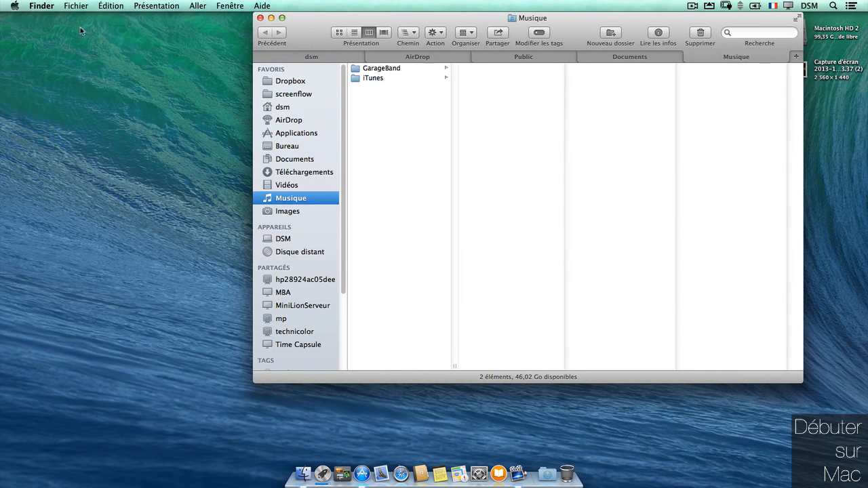
# Step: Look through the Finder's commands for showing and managing tabs
pyautogui.click(153, 6)
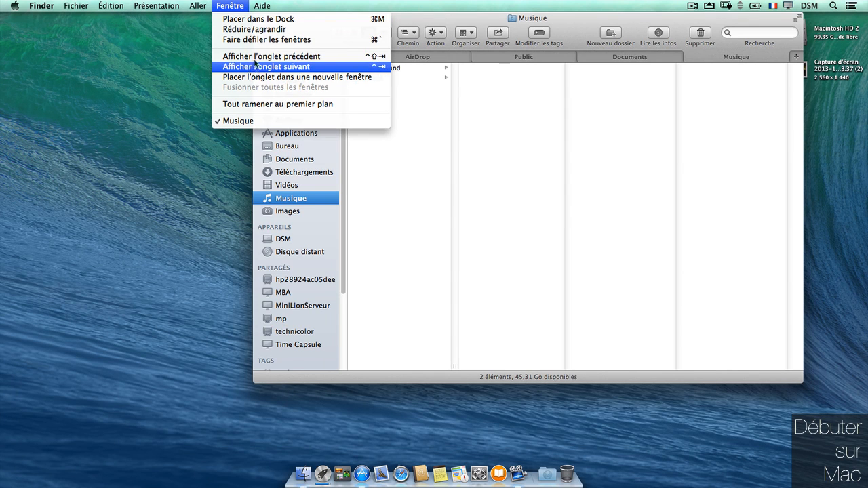
pyautogui.click(229, 6)
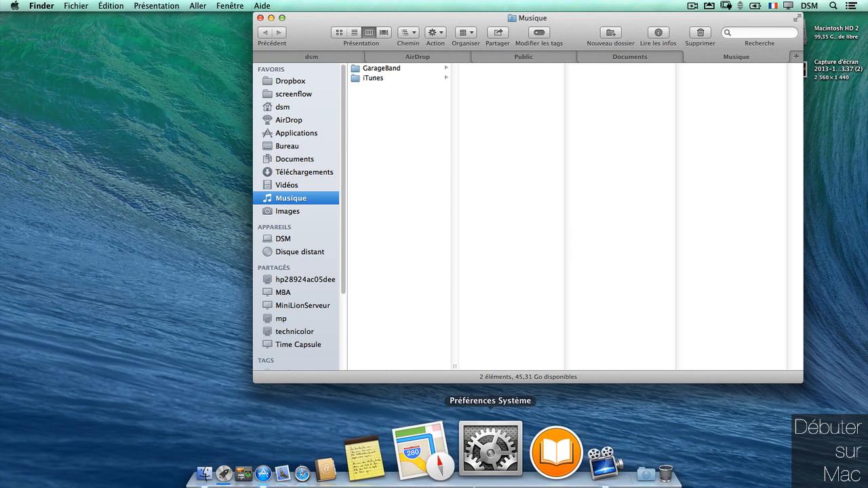
# Step: Switch to Préférences Système, close the Musique window, and display the App Shortcuts category of the Clavier shortcuts
pyautogui.click(485, 453)
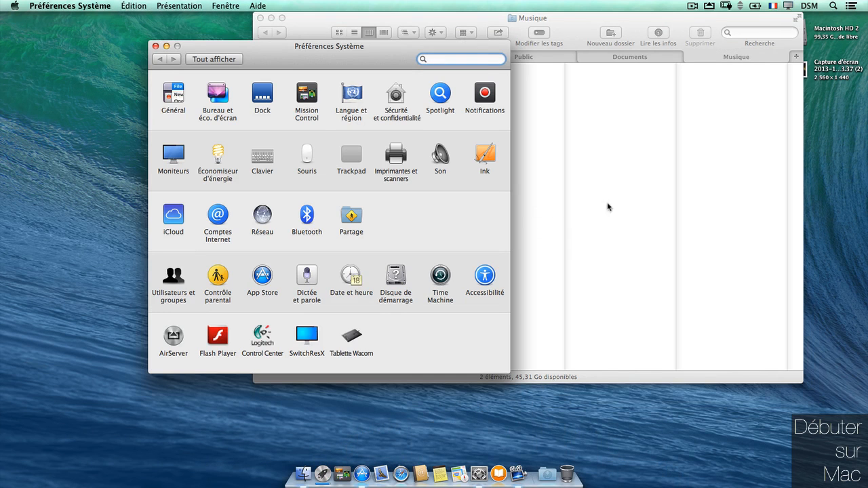
pyautogui.click(259, 18)
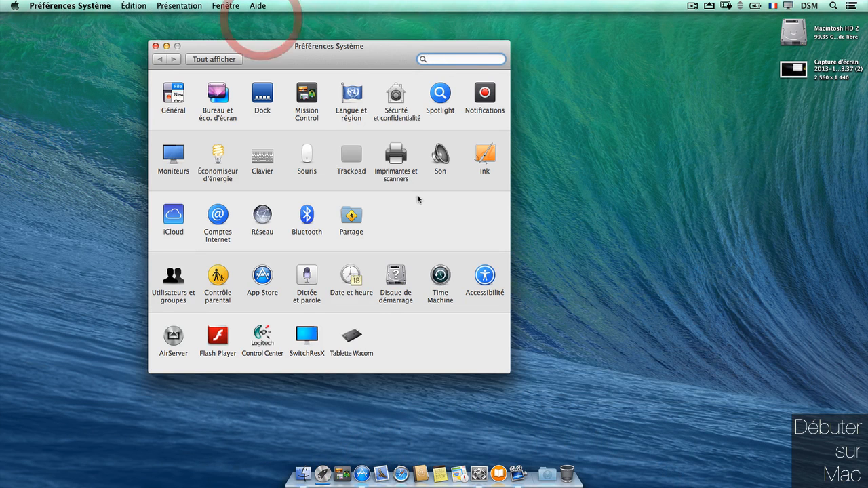
pyautogui.click(417, 210)
pyautogui.click(262, 156)
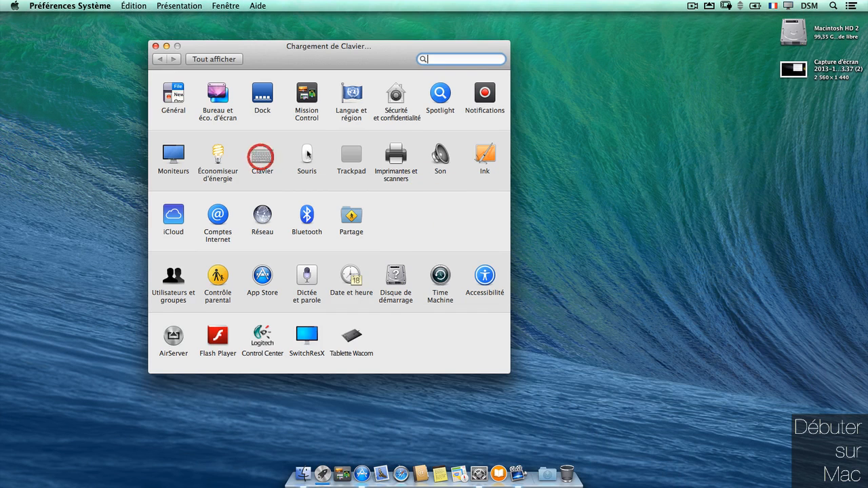
pyautogui.click(330, 90)
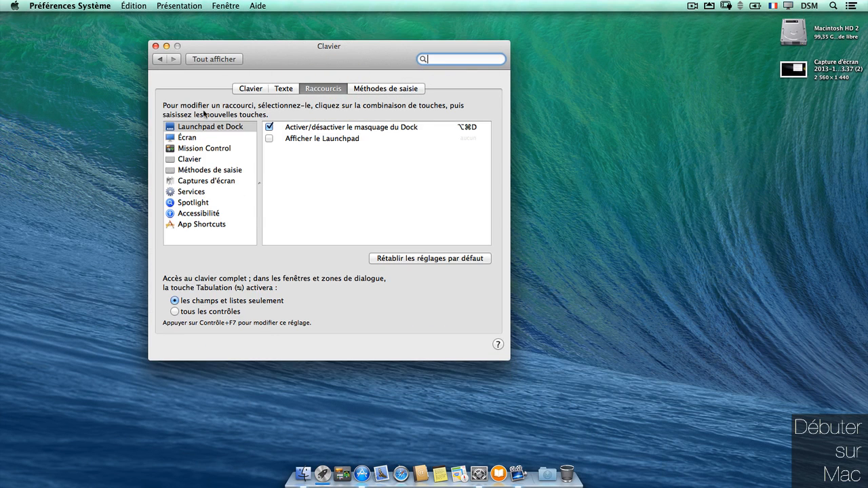
pyautogui.click(211, 227)
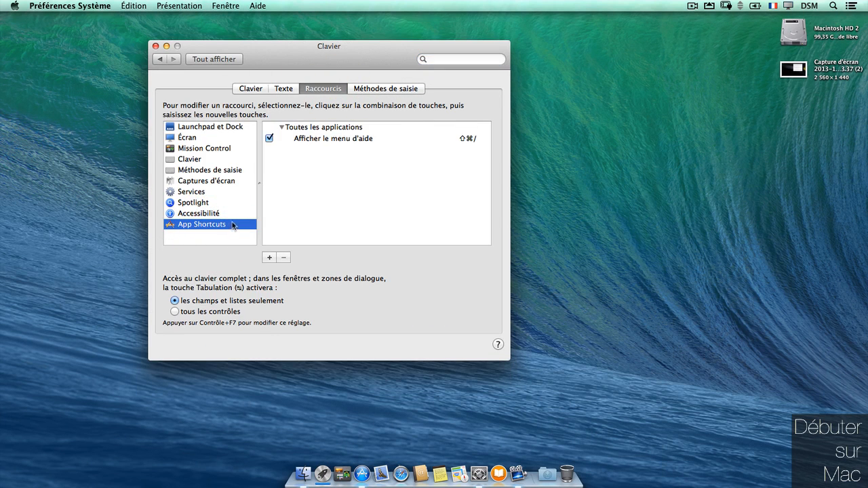
# Step: Start a new app shortcut for the Finder and move the Clavier window aside
pyautogui.click(269, 258)
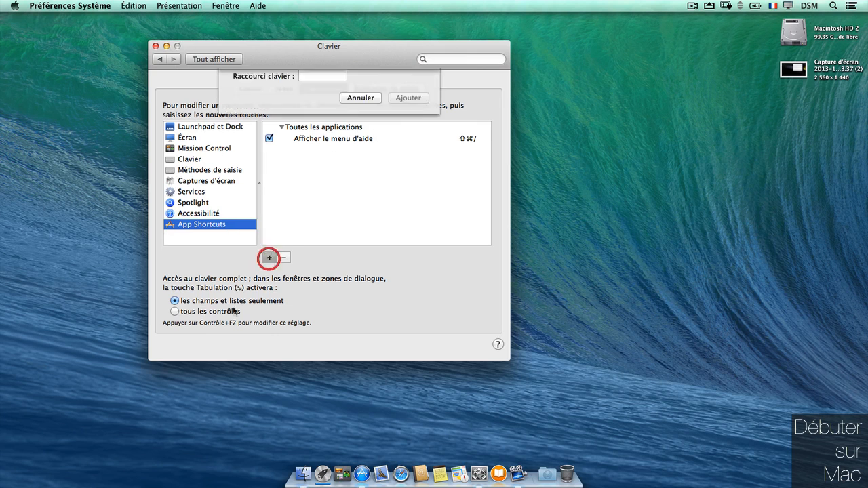
pyautogui.click(333, 88)
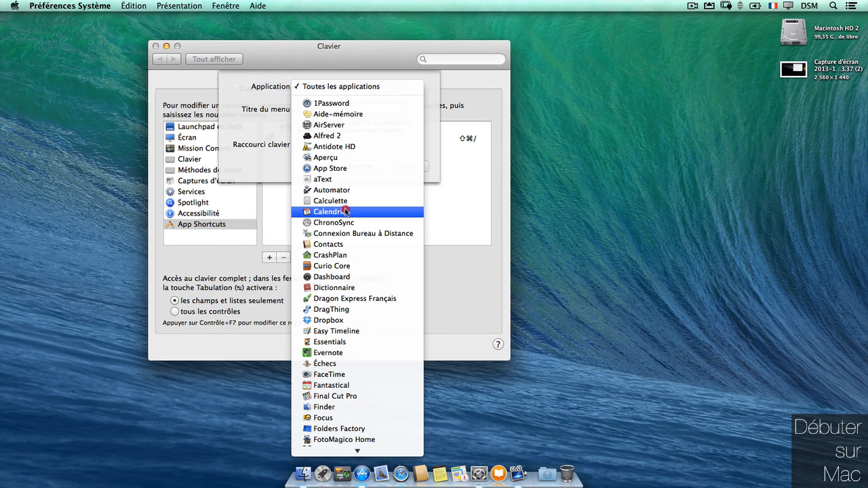
pyautogui.click(324, 407)
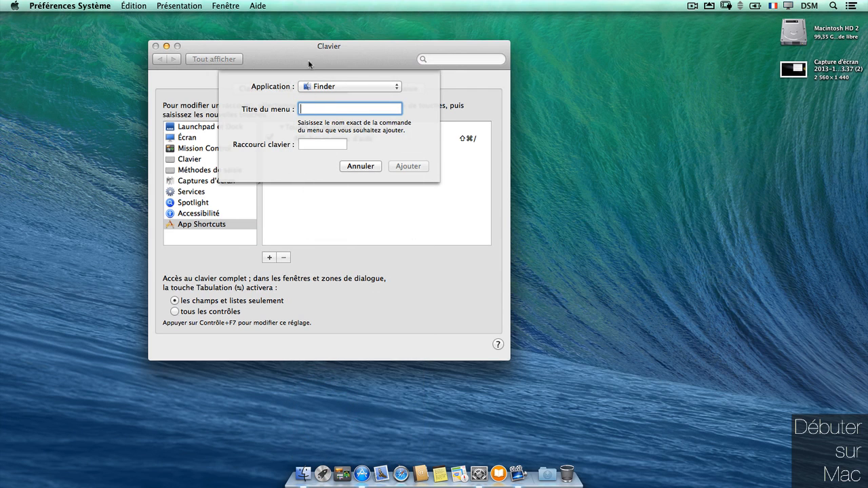
pyautogui.moveTo(308, 59); pyautogui.dragTo(478, 11)
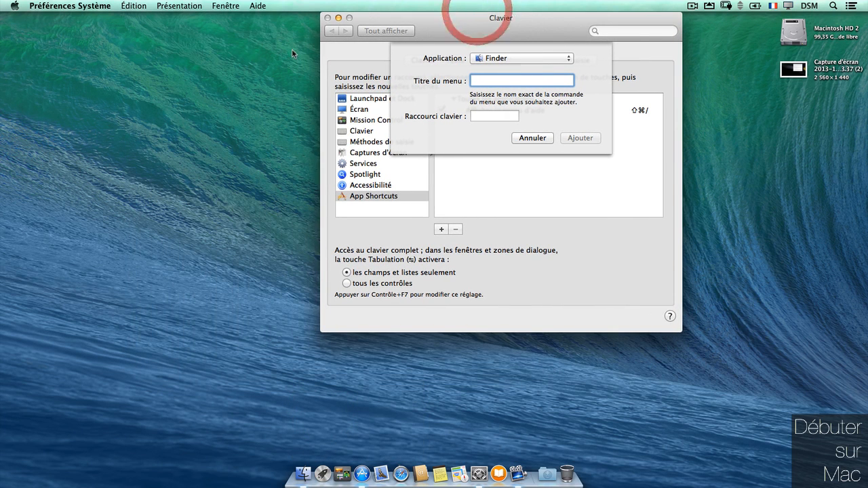
# Step: Switch to the Finder and check the exact wording of its command for merging all windows
pyautogui.click(223, 5)
pyautogui.click(230, 34)
pyautogui.click(248, 87)
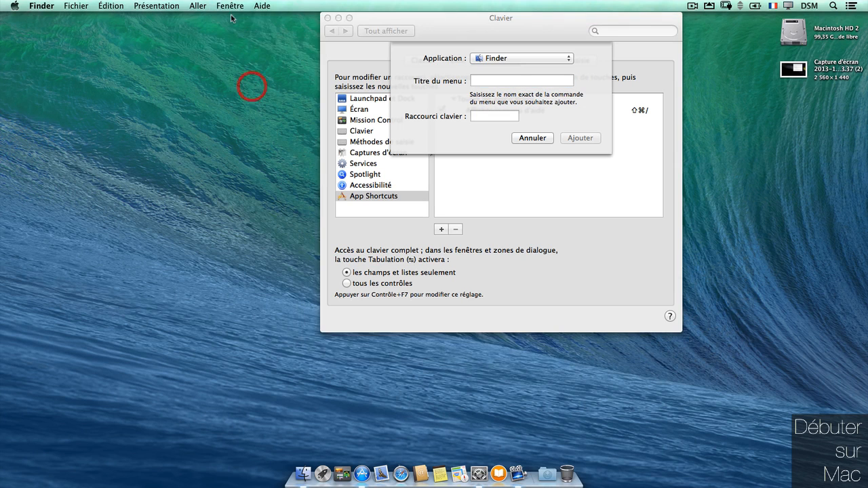
pyautogui.click(229, 6)
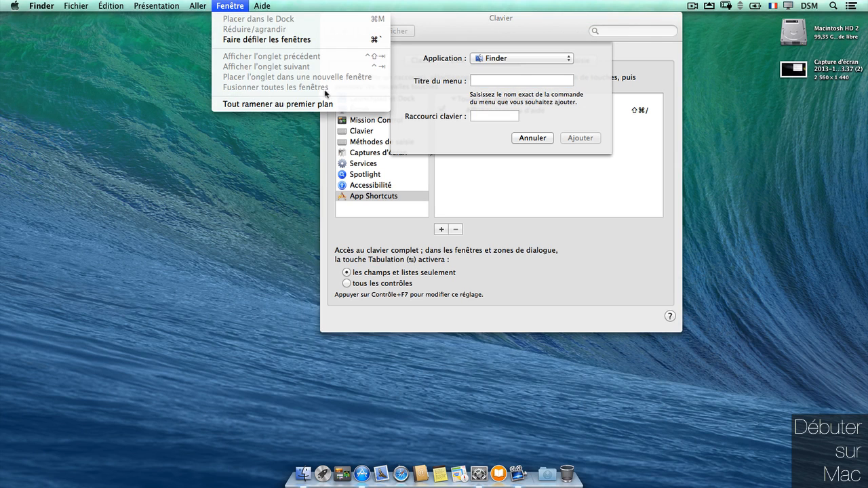
pyautogui.click(234, 6)
# Step: Return to the new shortcut in Préférences Système and enter "Fusionner toutes les fenêtres" as its menu title
pyautogui.click(522, 80)
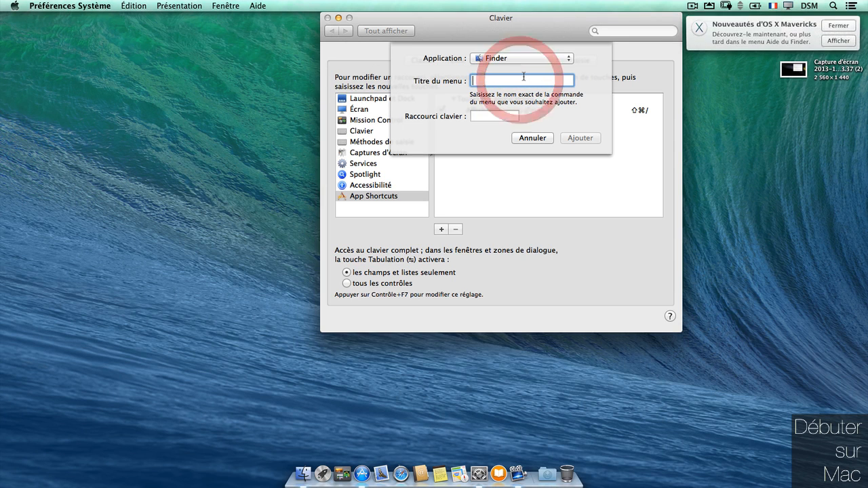
pyautogui.write('Fusio')
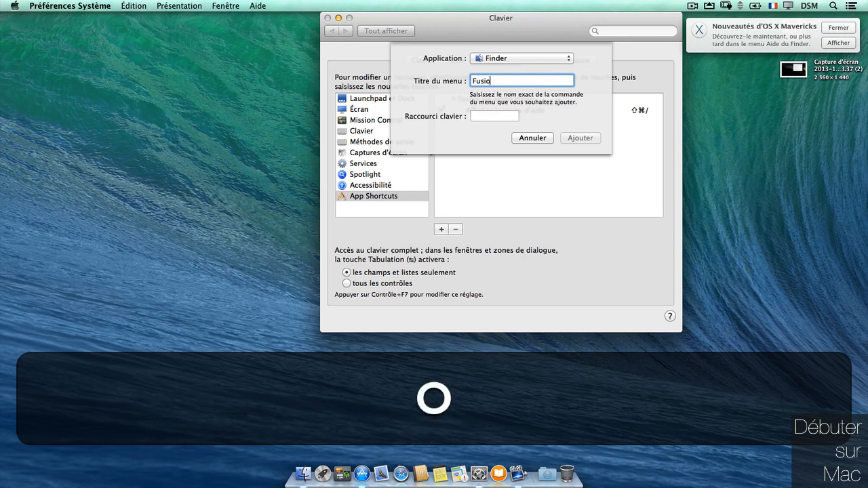
pyautogui.write('nner toutes l')
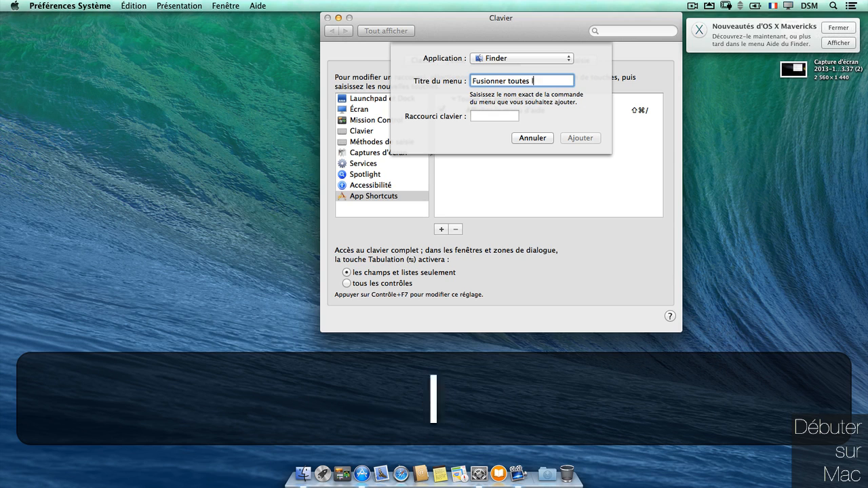
pyautogui.write('es fenê')
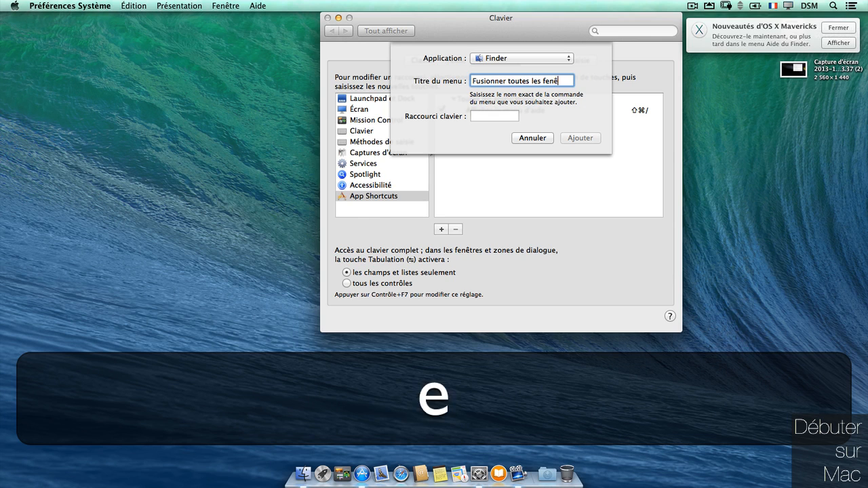
pyautogui.write('tres')
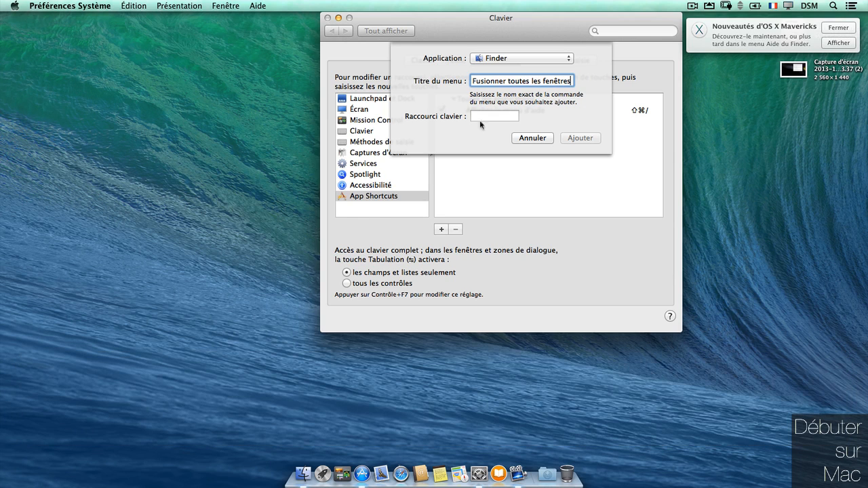
# Step: Assign the combination ⌃⌥⌘M to the new Finder shortcut and add it
pyautogui.click(508, 116)
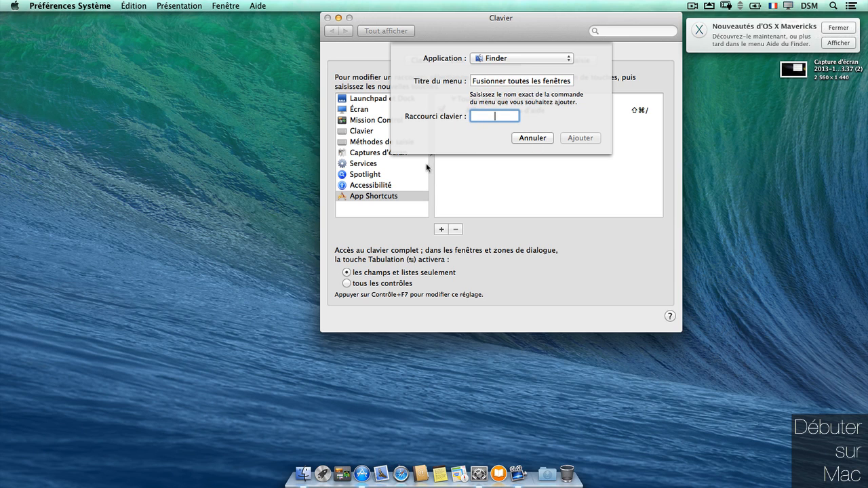
pyautogui.press('ctrl+super')
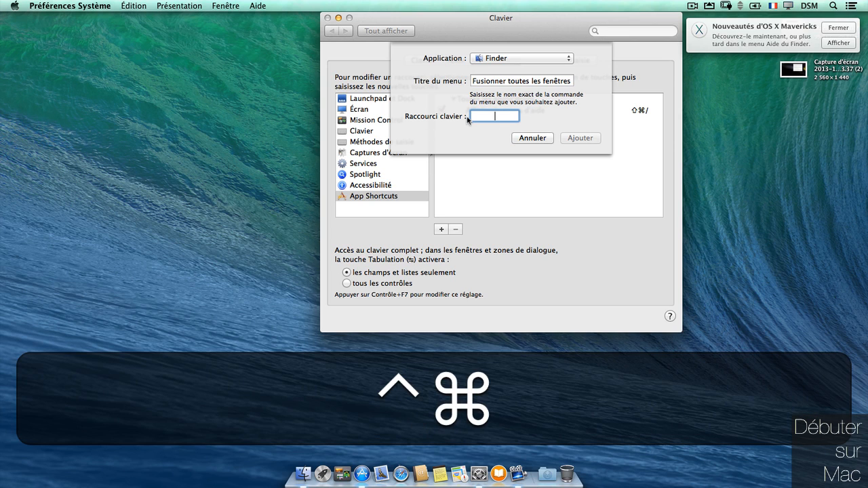
pyautogui.press('alt')
pyautogui.press('ctrl+alt+super+m')
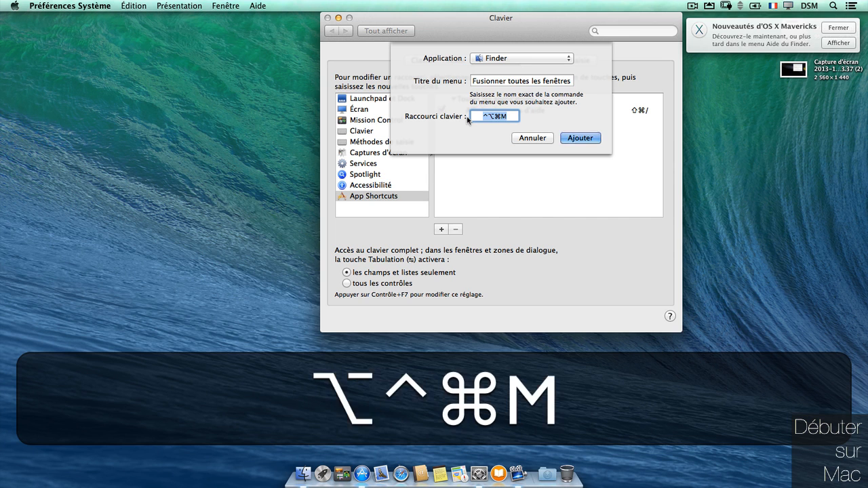
pyautogui.click(580, 138)
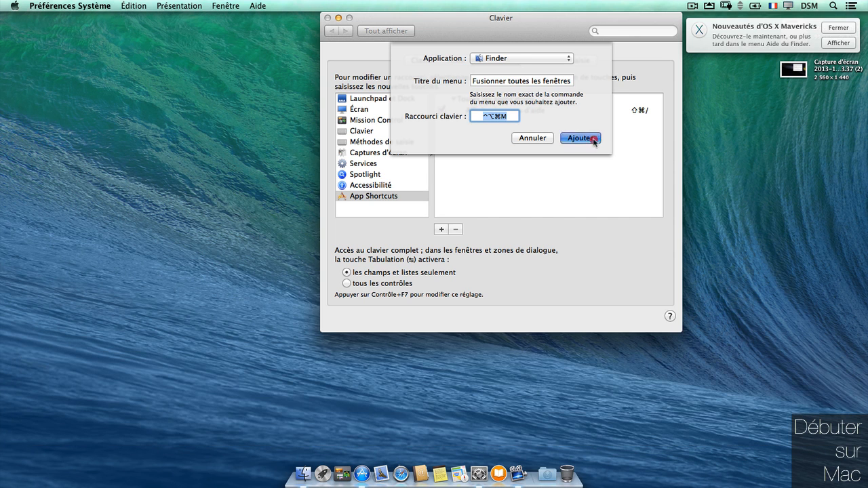
# Step: Move the Clavier window out of the way and open three Finder windows showing the dsm folder
pyautogui.moveTo(585, 18); pyautogui.dragTo(0, 14)
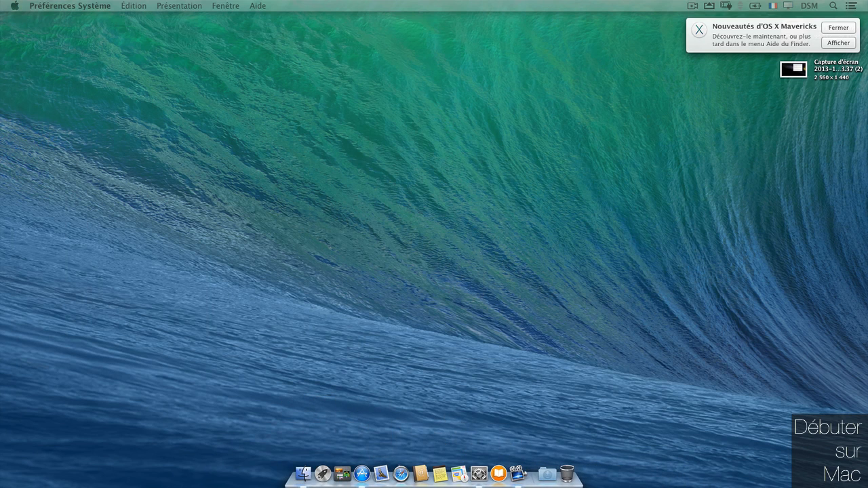
pyautogui.moveTo(0, 104); pyautogui.dragTo(285, 30)
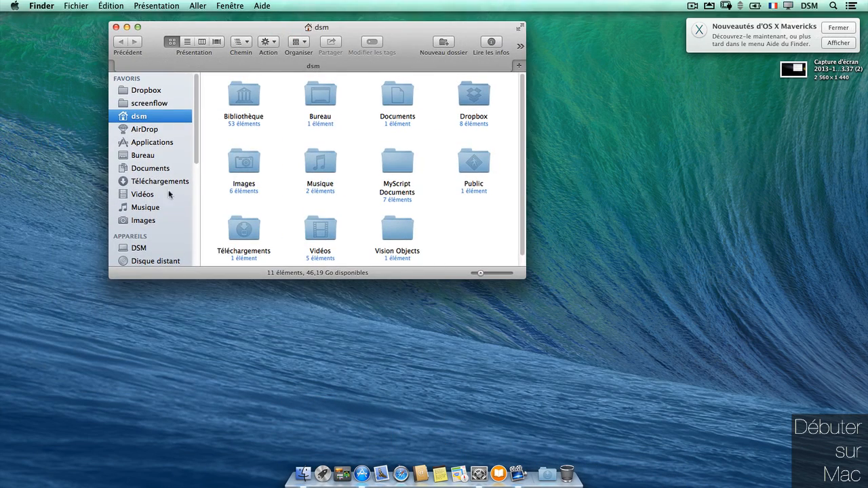
pyautogui.click(75, 5)
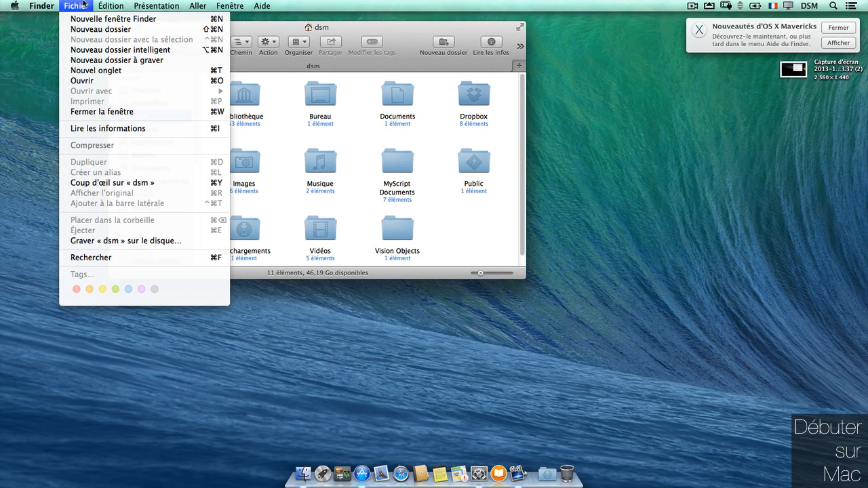
pyautogui.click(82, 25)
pyautogui.click(83, 6)
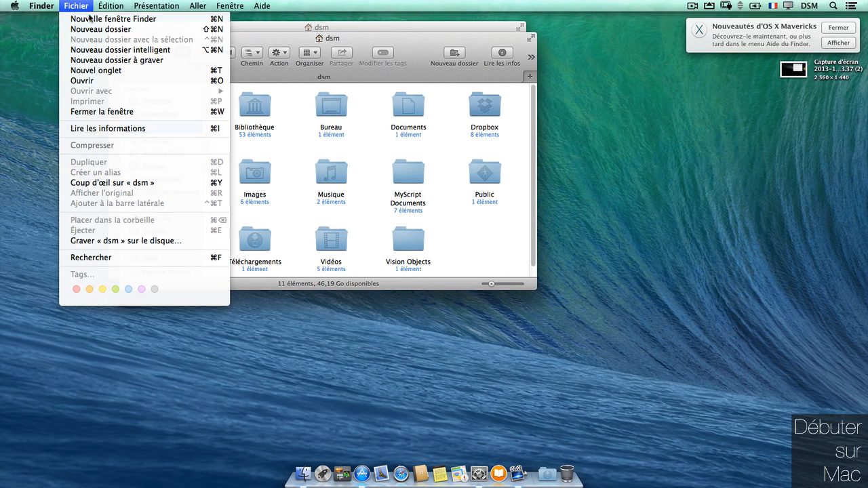
pyautogui.click(173, 19)
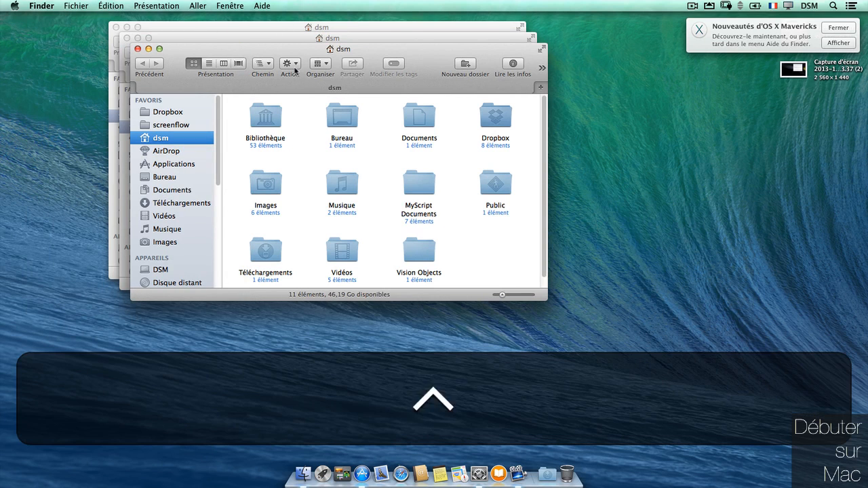
# Step: Merge all Finder windows into tabs using the new custom shortcut, and widen the merged window
pyautogui.press('ctrl+alt+super+m')
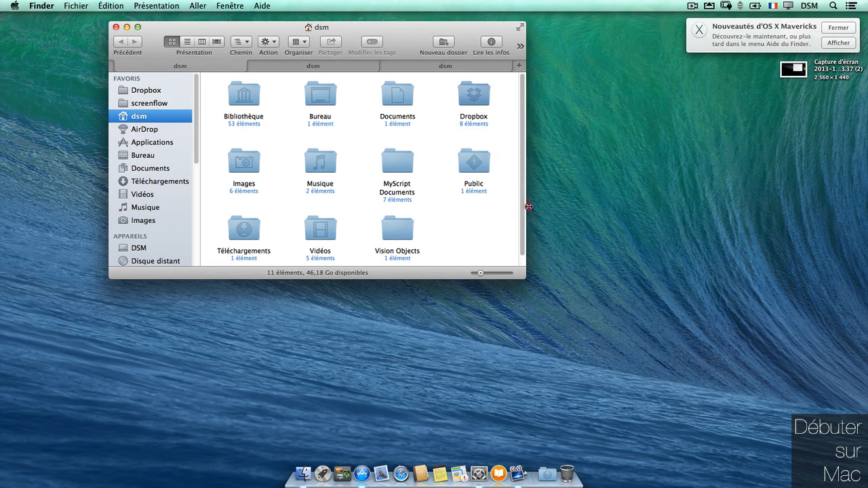
pyautogui.moveTo(527, 206); pyautogui.dragTo(607, 215)
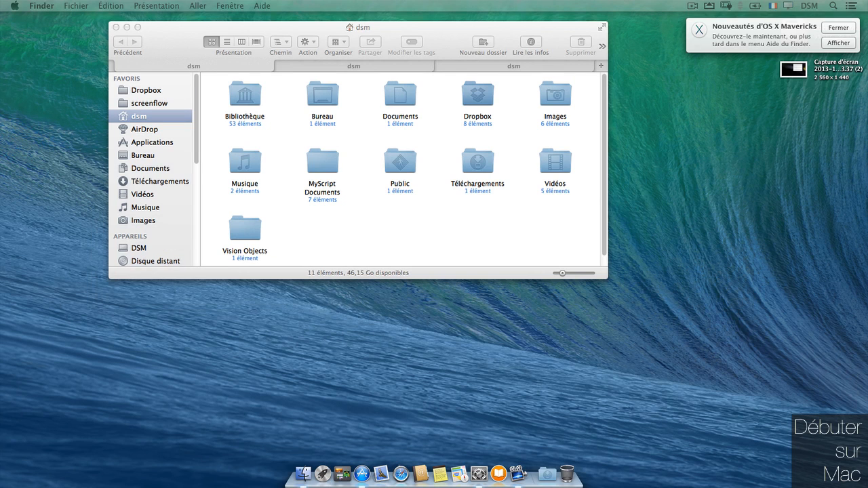
# Step: Open the Nouveautés d'OS X Mavericks page in Safari from its notification and widen the browser window
pyautogui.click(776, 30)
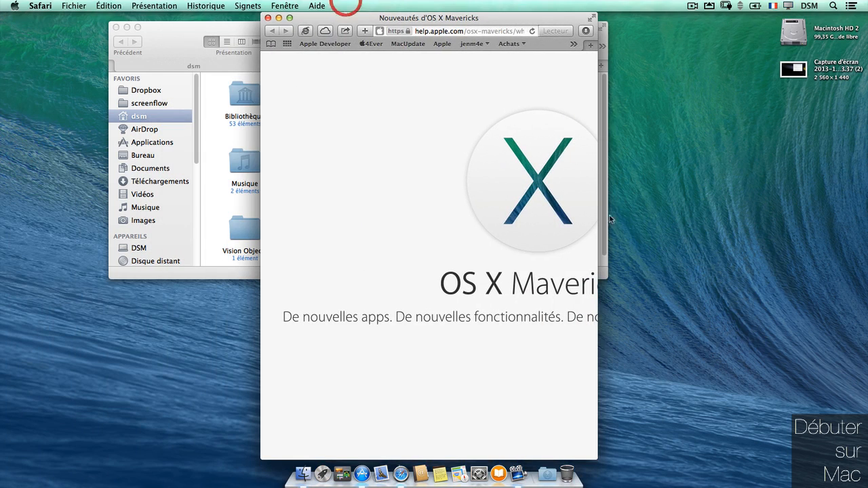
pyautogui.moveTo(597, 203); pyautogui.dragTo(848, 216)
pyautogui.hscroll(5, 742, 118)
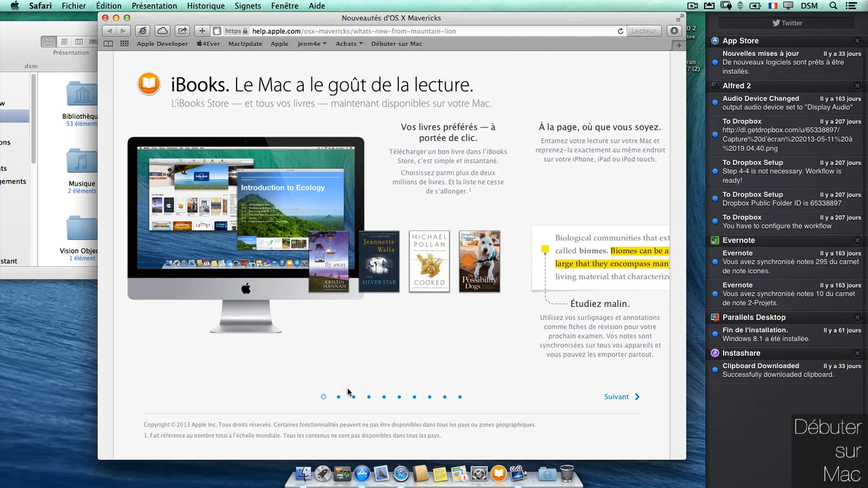
# Step: Page through the OS X Mavericks feature presentations, from iBooks through Notifications to the last page
pyautogui.click(335, 399)
pyautogui.click(529, 398)
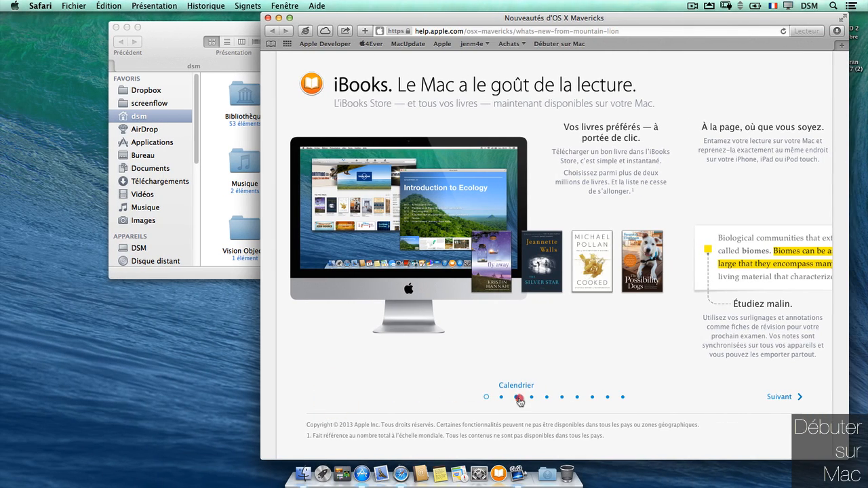
pyautogui.click(548, 399)
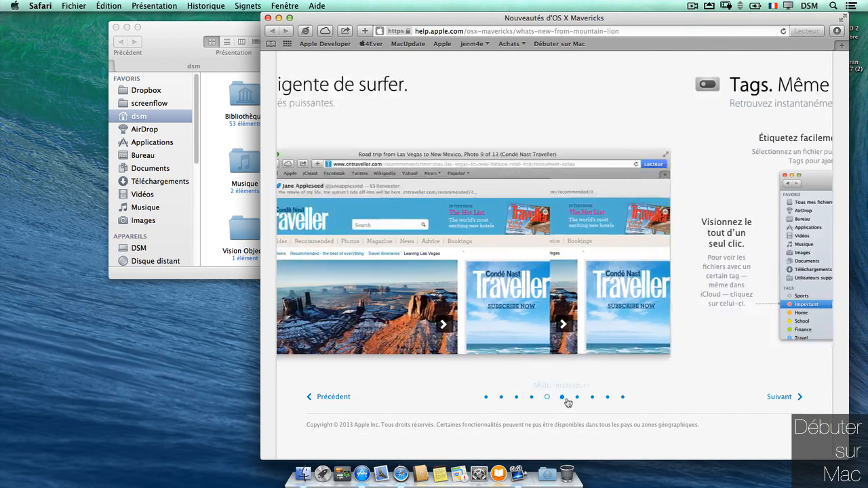
pyautogui.click(577, 398)
pyautogui.click(593, 398)
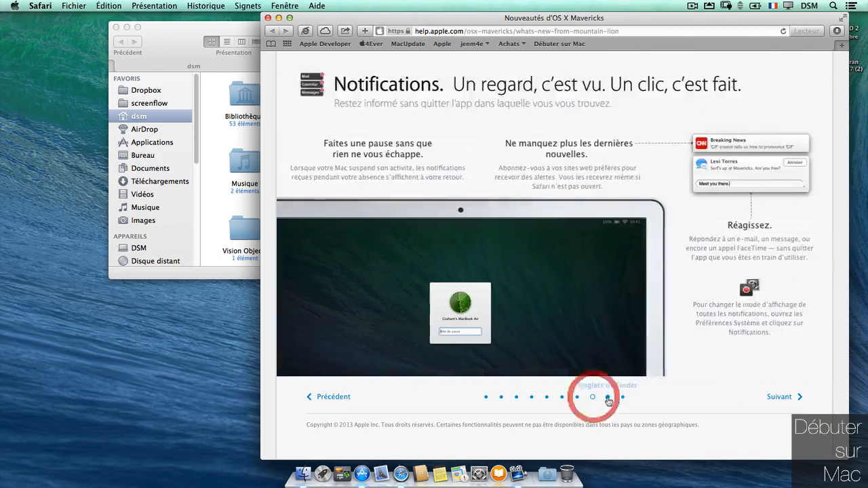
pyautogui.click(607, 397)
pyautogui.click(623, 398)
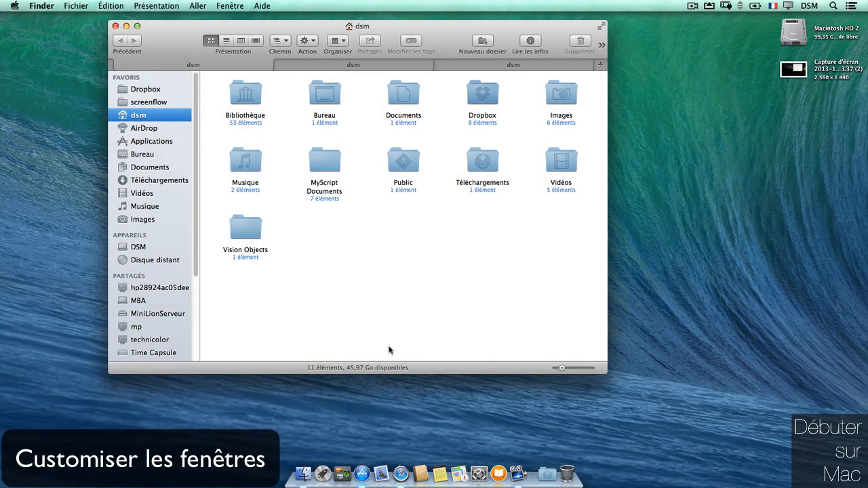
# Step: Switch back to the Finder, hide the window's status bar, and show it again
pyautogui.click(165, 7)
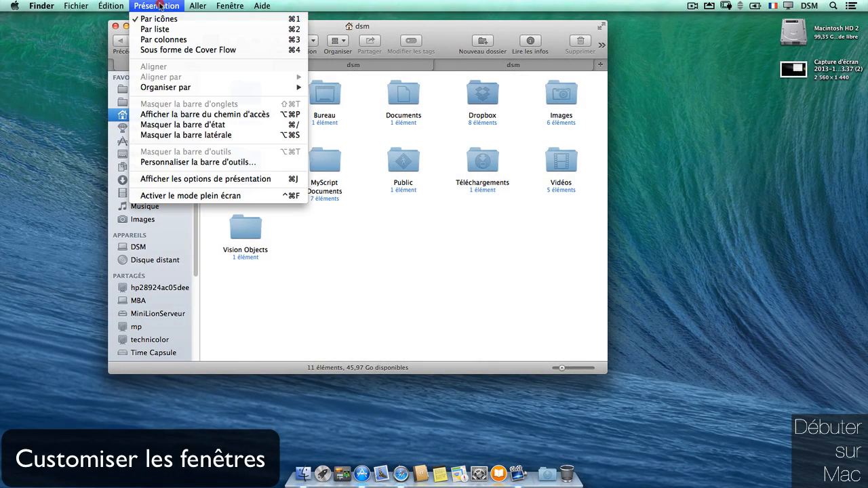
pyautogui.click(158, 126)
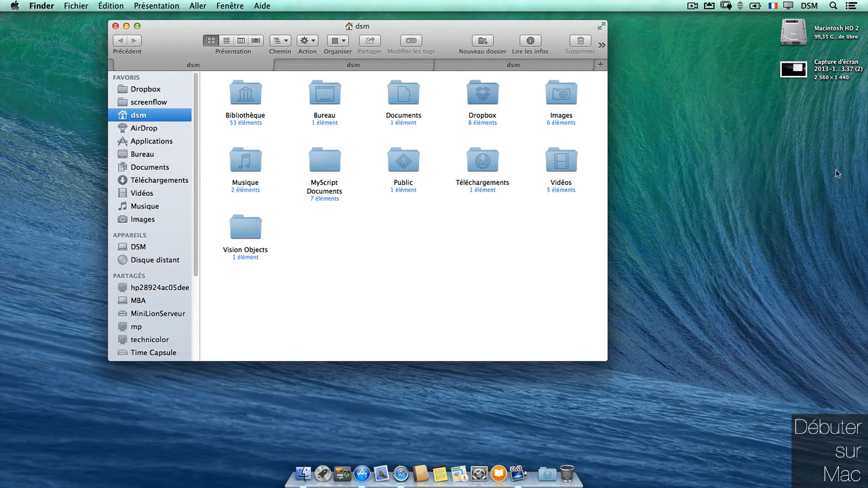
pyautogui.click(135, 5)
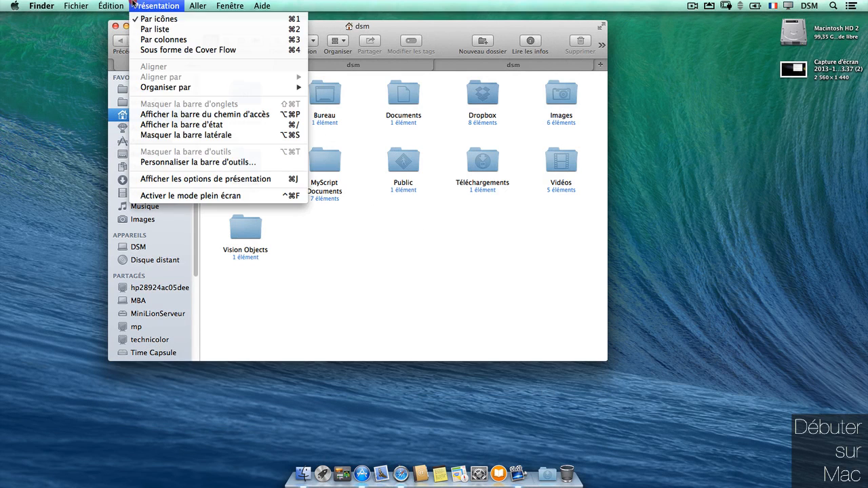
pyautogui.click(178, 125)
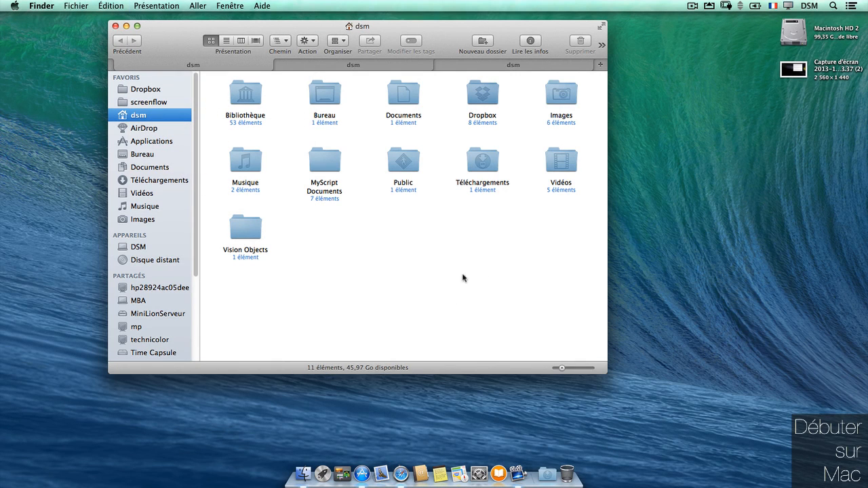
# Step: Select the Vision Objects folder, clear the selection, and select the row of folders from Musique to Vidéos
pyautogui.click(248, 233)
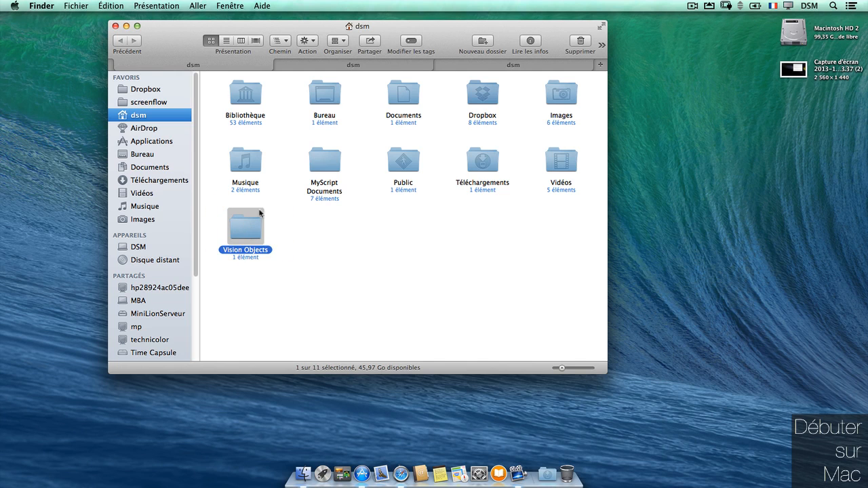
pyautogui.click(328, 267)
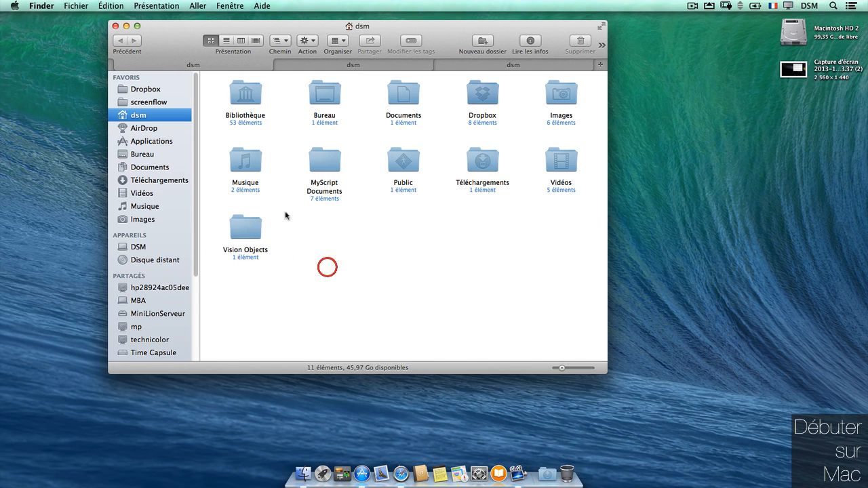
pyautogui.moveTo(207, 157); pyautogui.dragTo(630, 171)
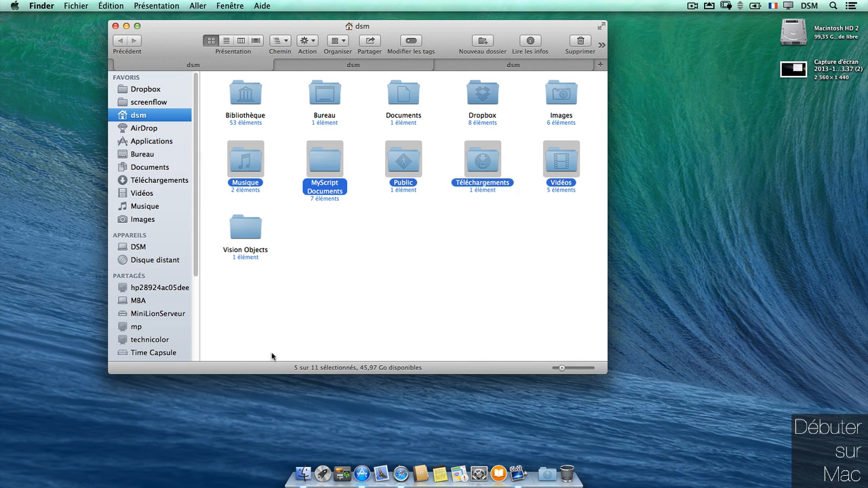
# Step: Clear the folder selection and show the path bar in the Finder window
pyautogui.click(411, 330)
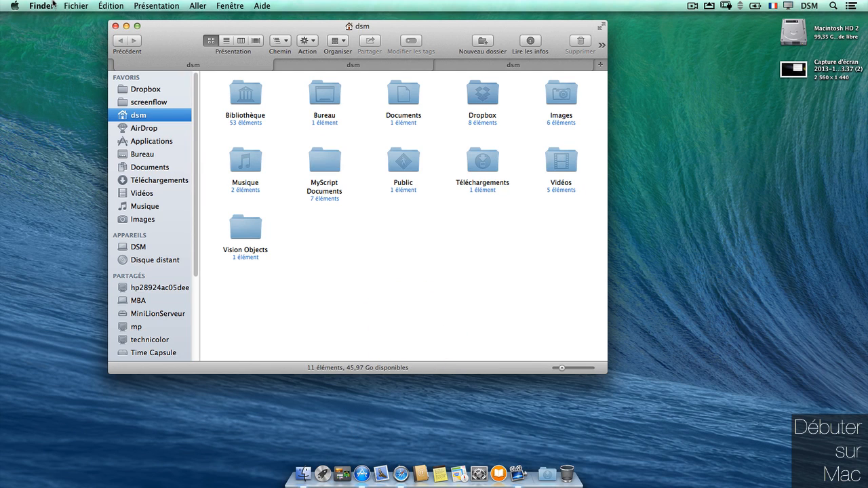
pyautogui.click(150, 6)
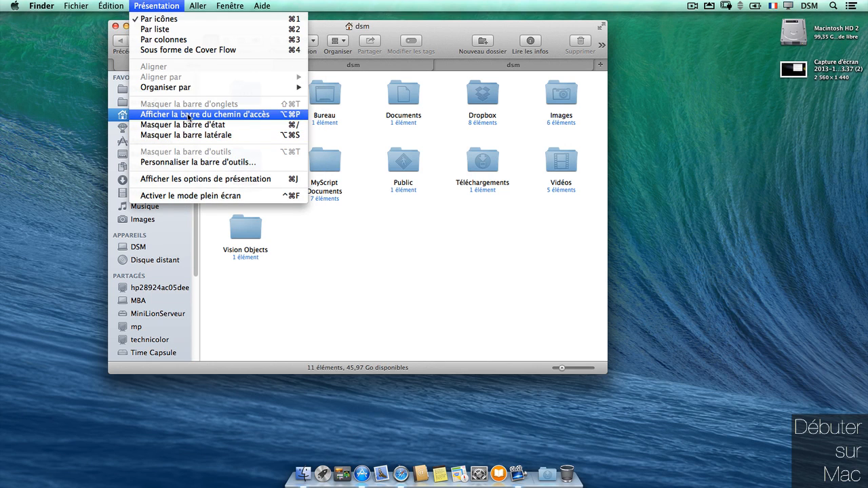
pyautogui.click(191, 117)
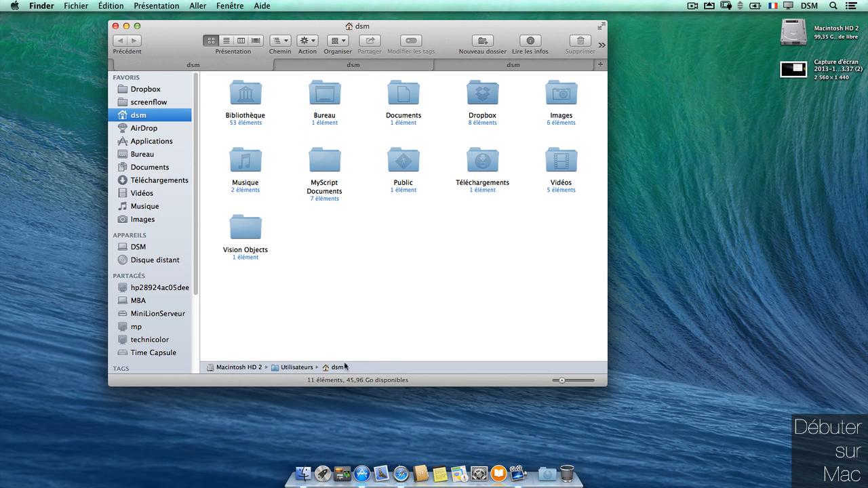
# Step: Open the Public folder, go back up through the path bar to dsm and Utilisateurs, and reopen dsm
pyautogui.doubleClick(400, 163)
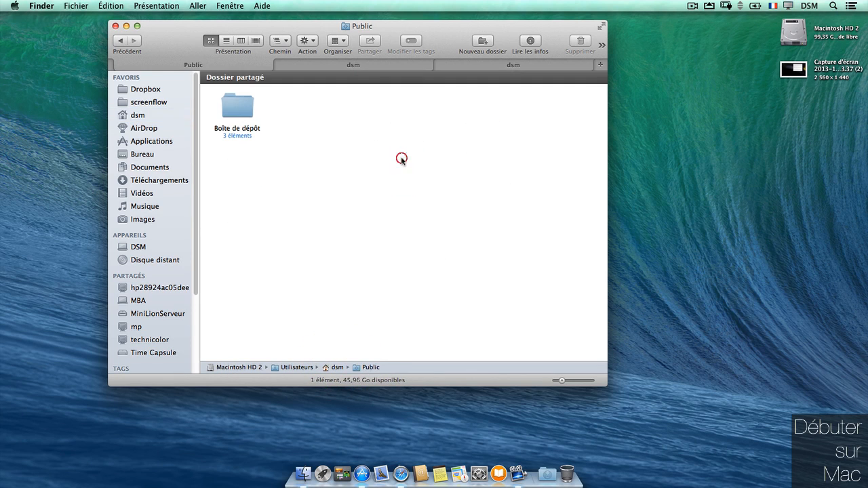
pyautogui.click(333, 370)
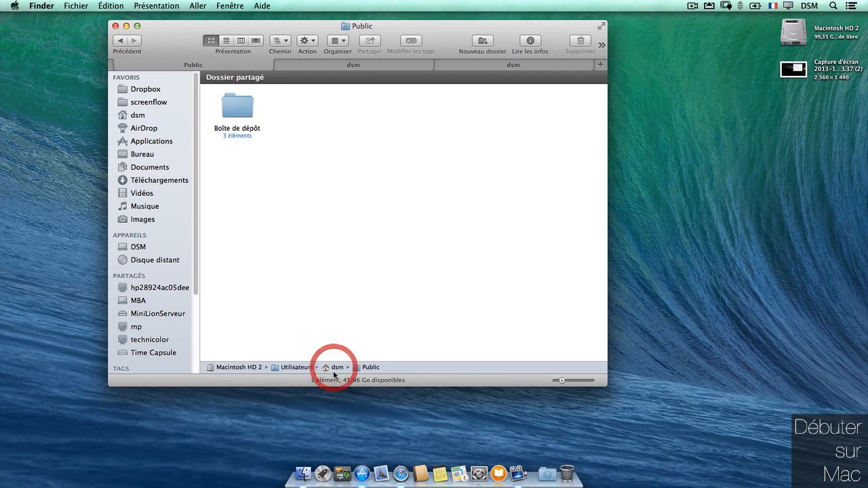
pyautogui.doubleClick(326, 370)
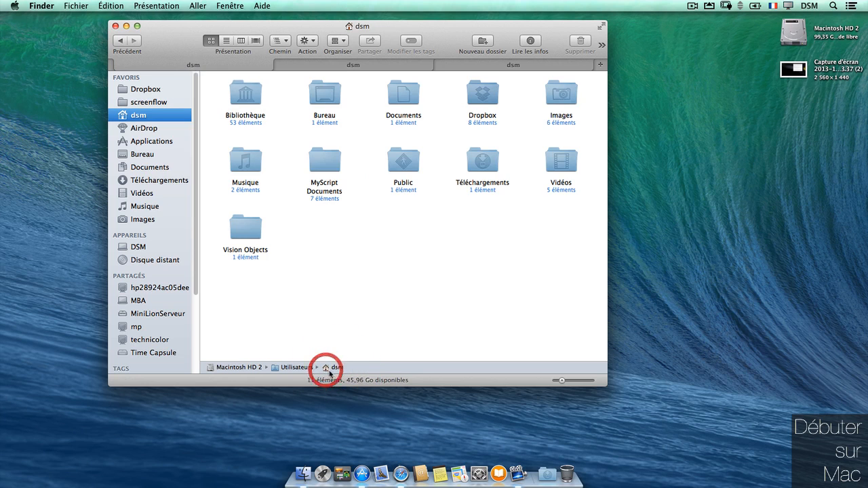
pyautogui.doubleClick(278, 369)
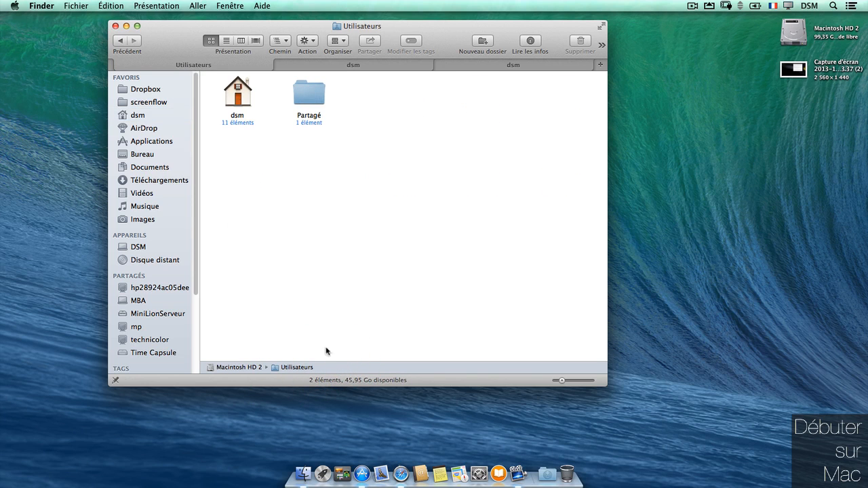
pyautogui.doubleClick(236, 99)
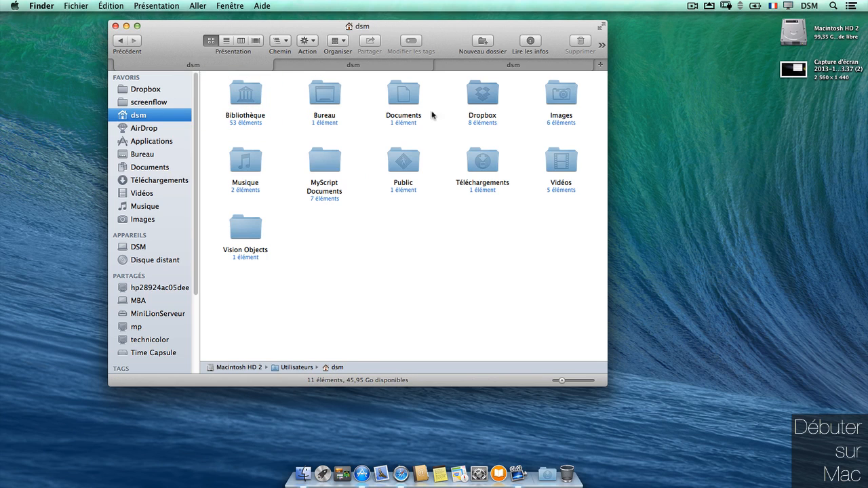
# Step: From the Bureau folder, move the desktop screenshot into dsm through the path bar, open dsm, and undo the move
pyautogui.doubleClick(324, 98)
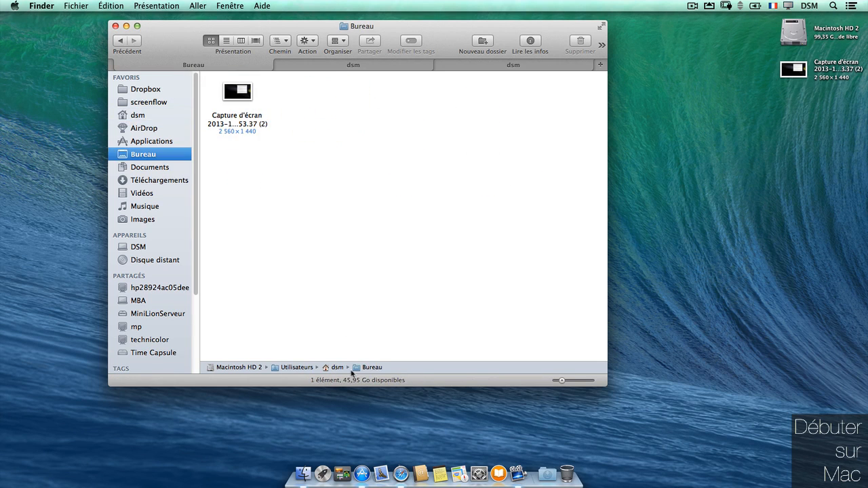
pyautogui.moveTo(824, 67); pyautogui.dragTo(336, 366)
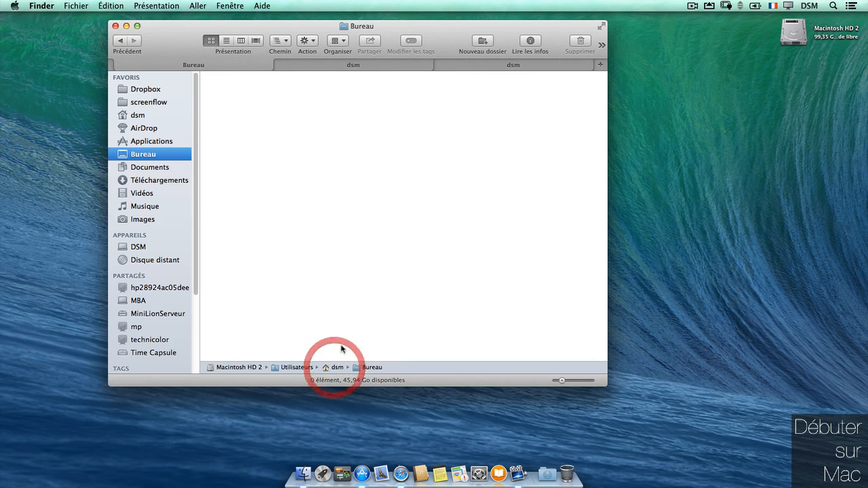
pyautogui.doubleClick(328, 366)
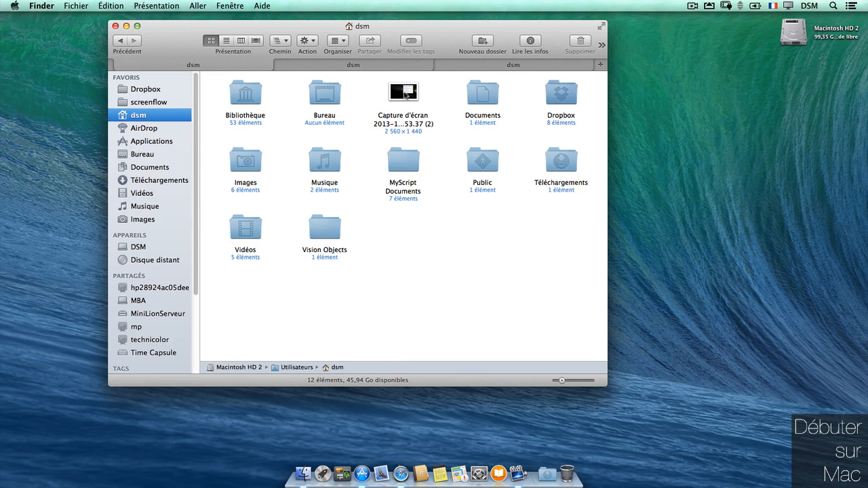
pyautogui.press('super+z')
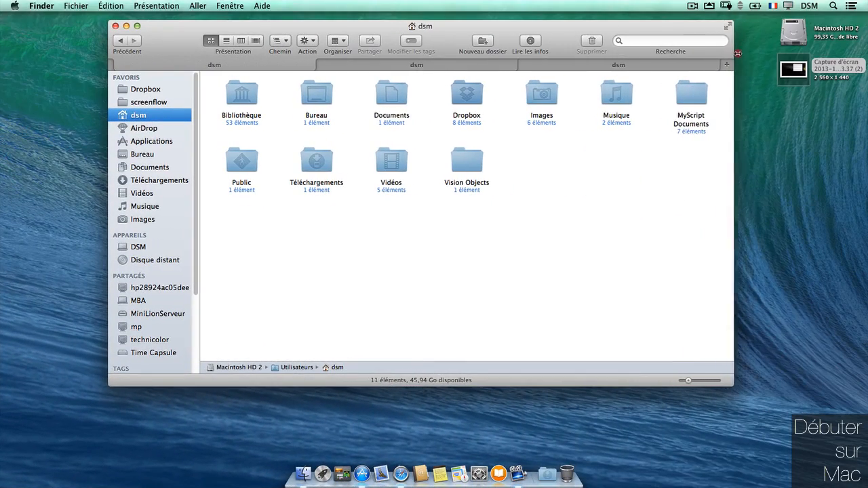
# Step: Adjust the Finder window's width and position, view the toolbar customisation options, and close them without making changes
pyautogui.moveTo(738, 53); pyautogui.dragTo(736, 54)
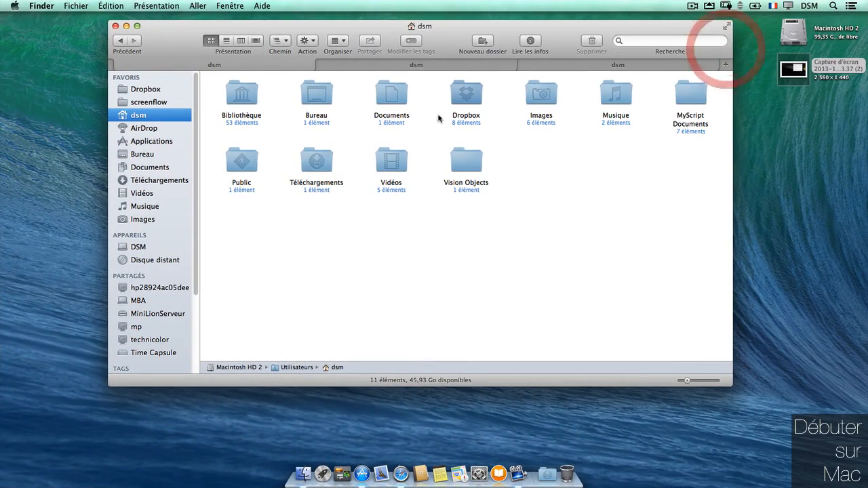
pyautogui.click(412, 42)
pyautogui.moveTo(459, 30); pyautogui.dragTo(447, 27)
pyautogui.rightClick(436, 38)
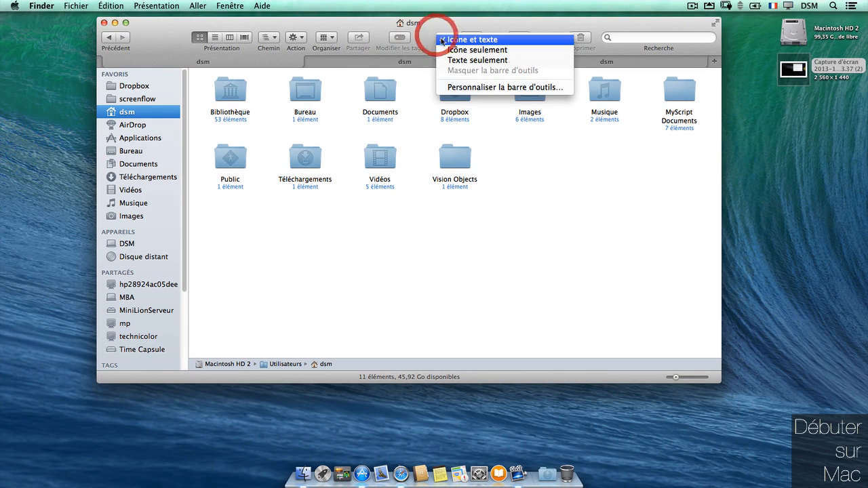
pyautogui.click(494, 86)
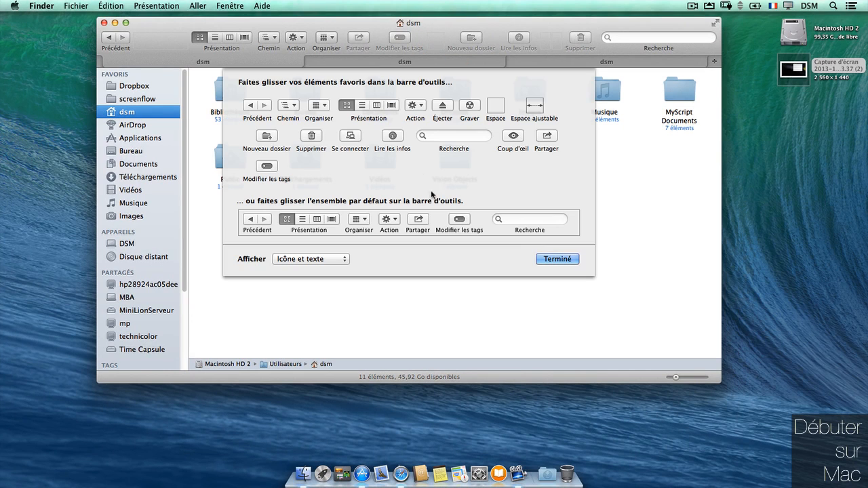
pyautogui.click(557, 259)
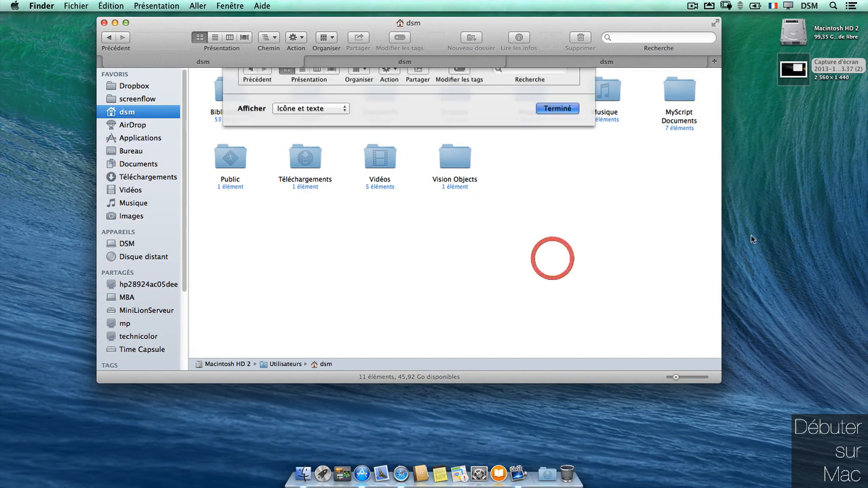
# Step: Add the Easy Timeline application from the Applications folder to the Finder toolbar, after Modifier les tags
pyautogui.click(123, 138)
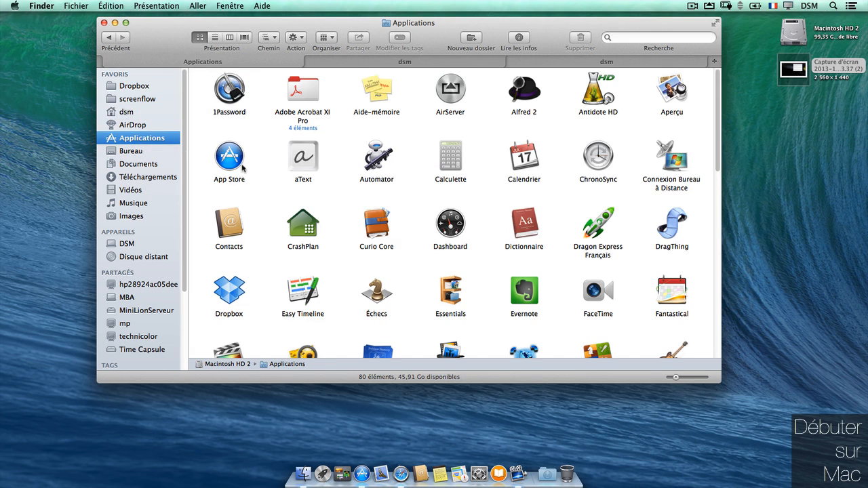
pyautogui.moveTo(303, 291); pyautogui.dragTo(434, 42)
pyautogui.moveTo(305, 288); pyautogui.dragTo(434, 30)
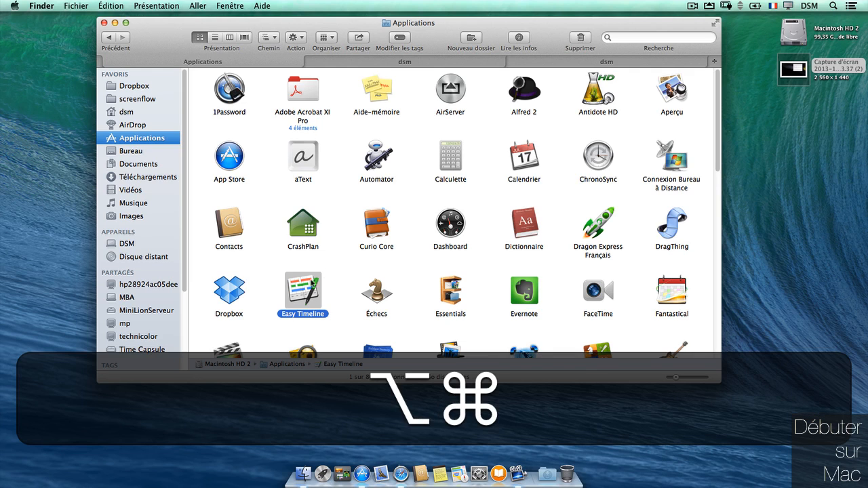
pyautogui.moveTo(303, 289); pyautogui.dragTo(449, 39)
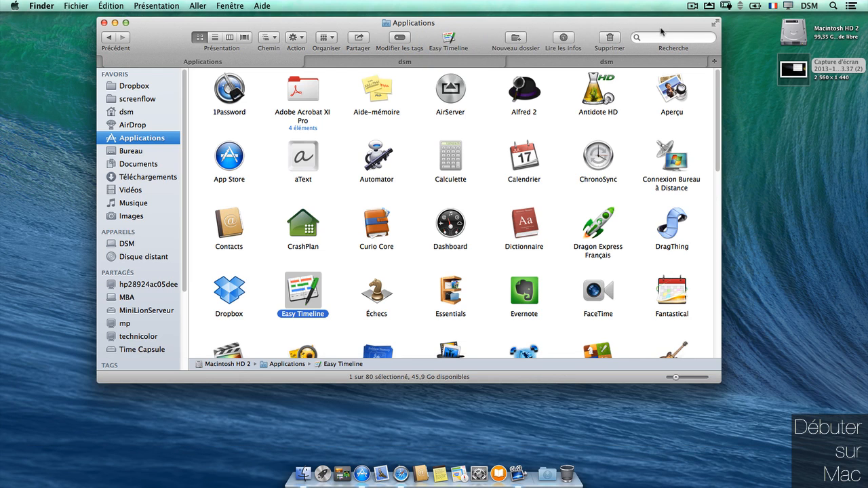
# Step: Reposition the Finder window slightly and remove the Easy Timeline icon from its toolbar
pyautogui.moveTo(676, 25); pyautogui.dragTo(683, 20)
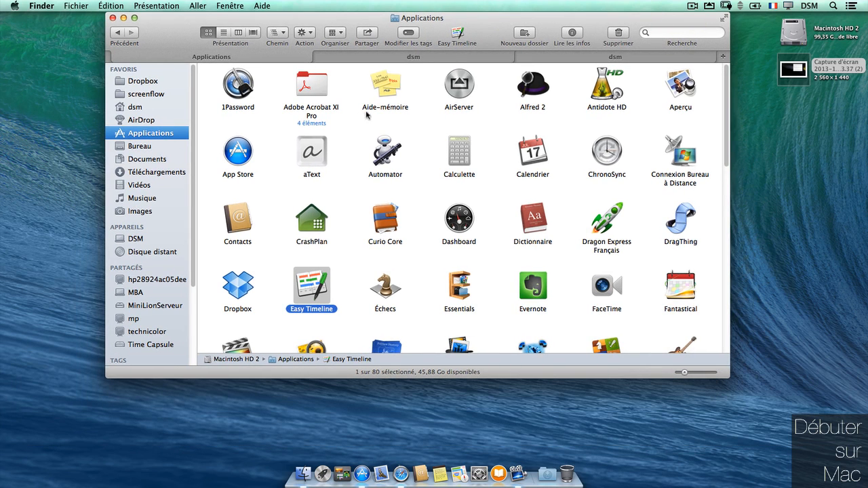
pyautogui.press('super')
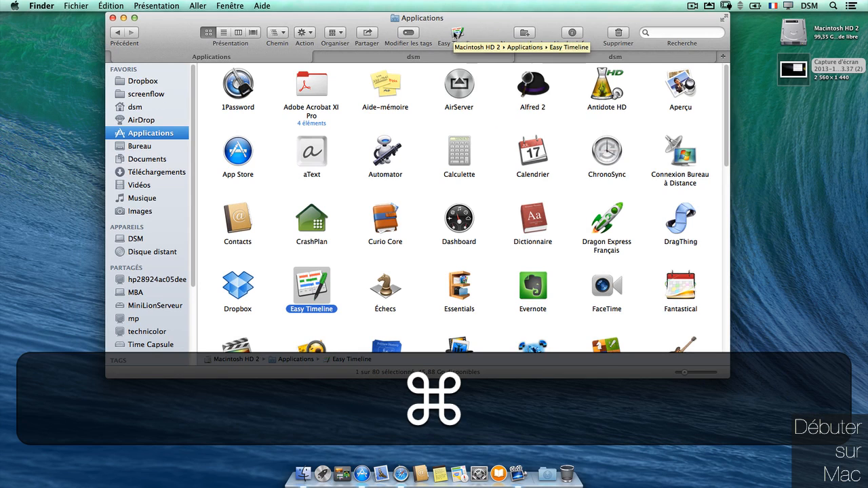
pyautogui.moveTo(458, 34); pyautogui.dragTo(480, 265)
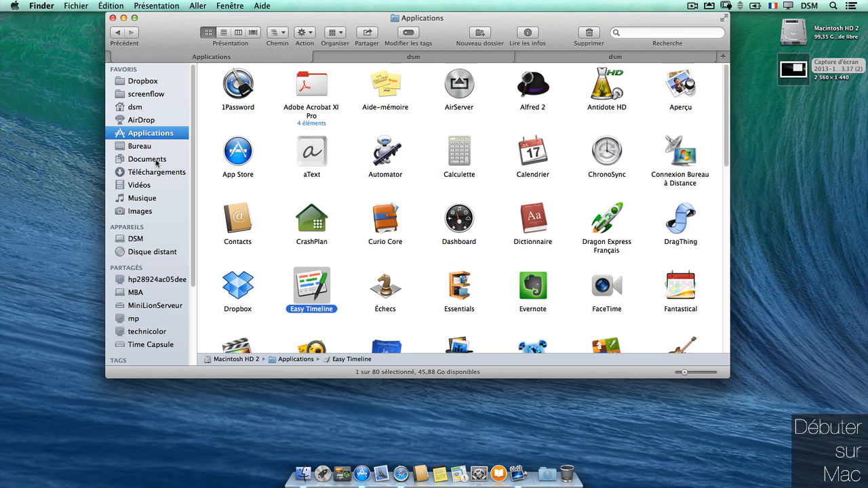
# Step: Remove Documents from the sidebar favourites, return to dsm, and put the Documents folder back below Bureau
pyautogui.moveTo(158, 161); pyautogui.dragTo(7, 164)
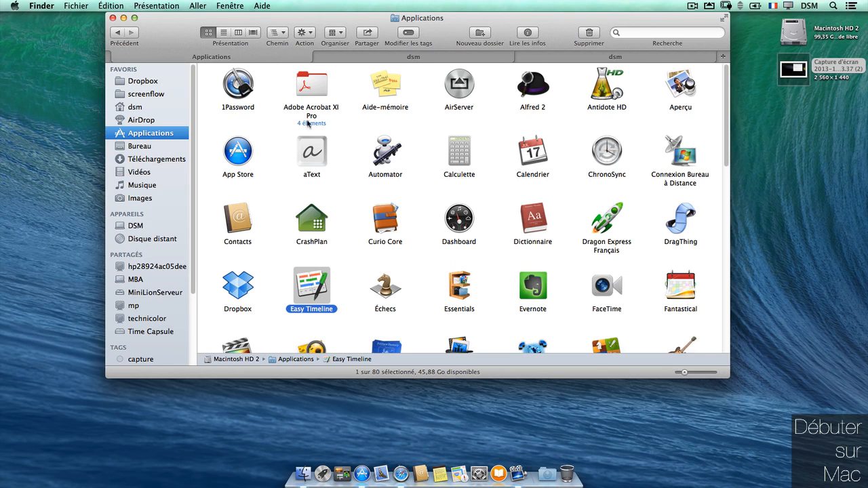
pyautogui.click(118, 33)
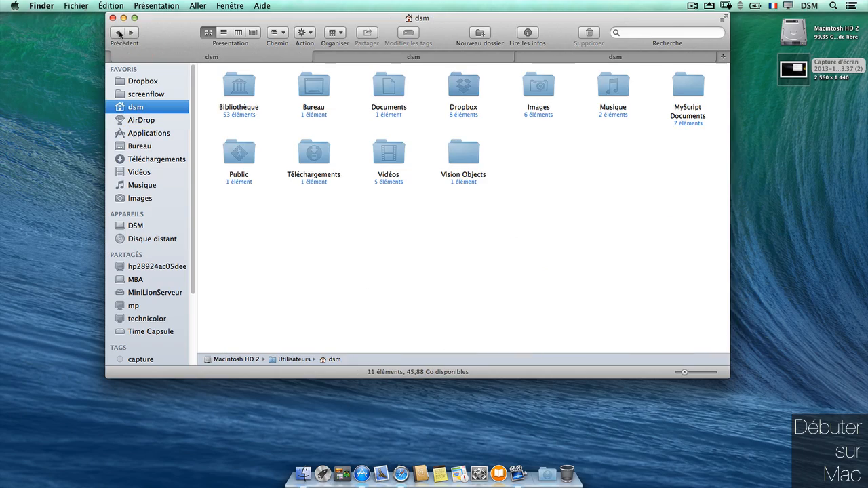
pyautogui.moveTo(398, 89); pyautogui.dragTo(156, 153)
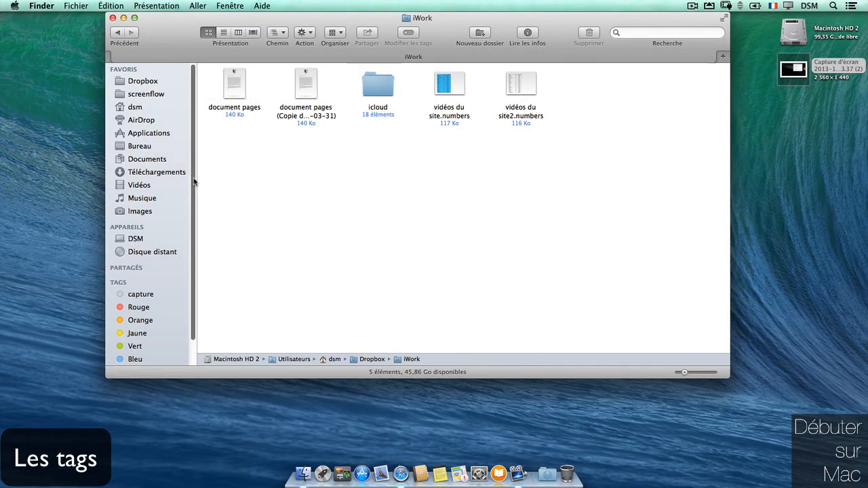
# Step: Bring the sidebar's tag list into view and assign the yellow tag to the document pages file in iWork
pyautogui.moveTo(193, 178); pyautogui.dragTo(190, 209)
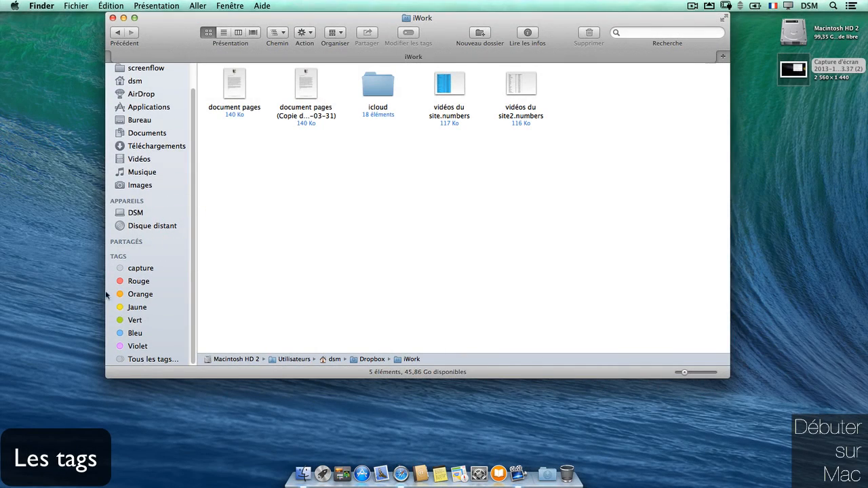
pyautogui.click(333, 233)
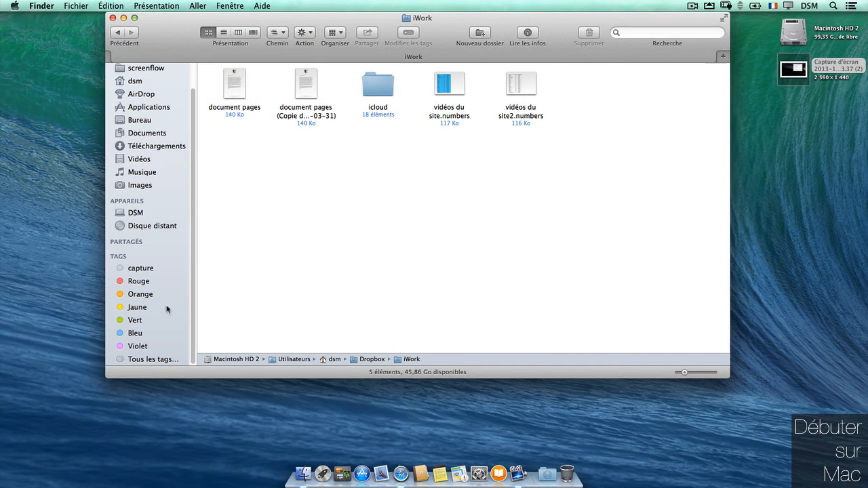
pyautogui.click(236, 85)
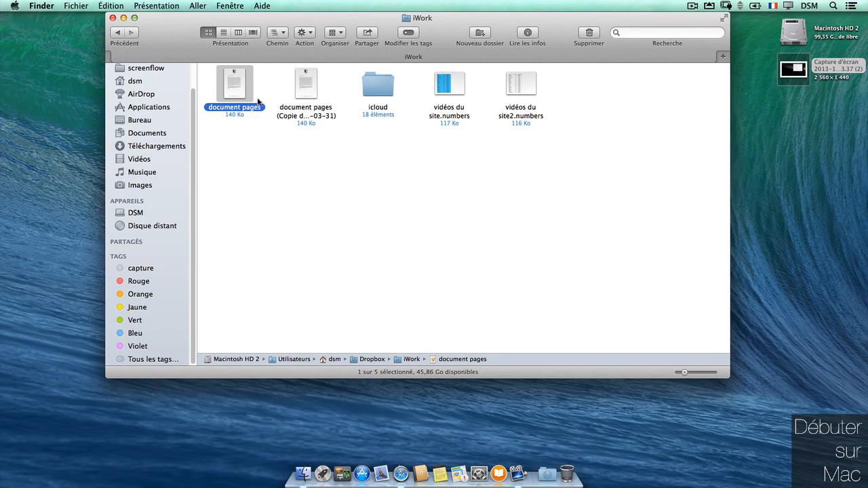
pyautogui.click(303, 34)
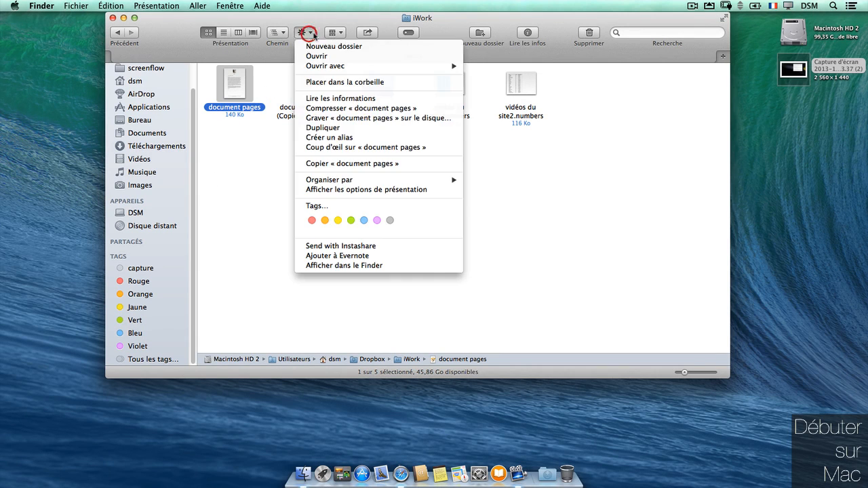
pyautogui.click(338, 220)
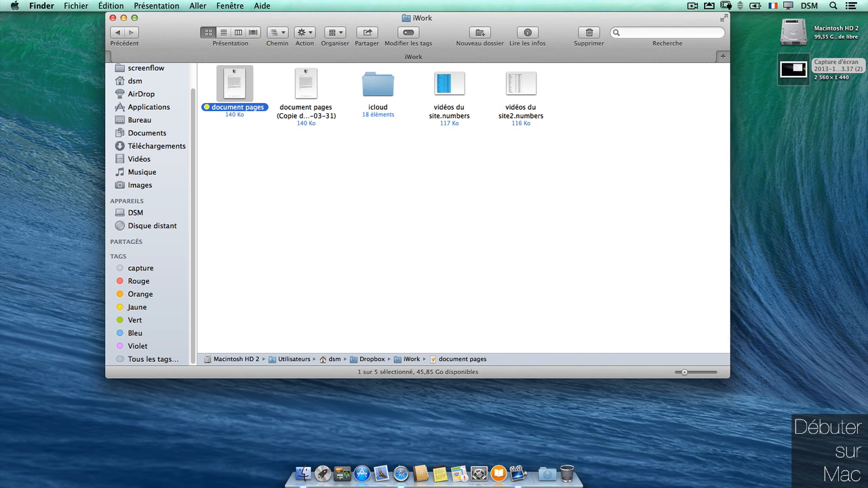
pyautogui.click(379, 245)
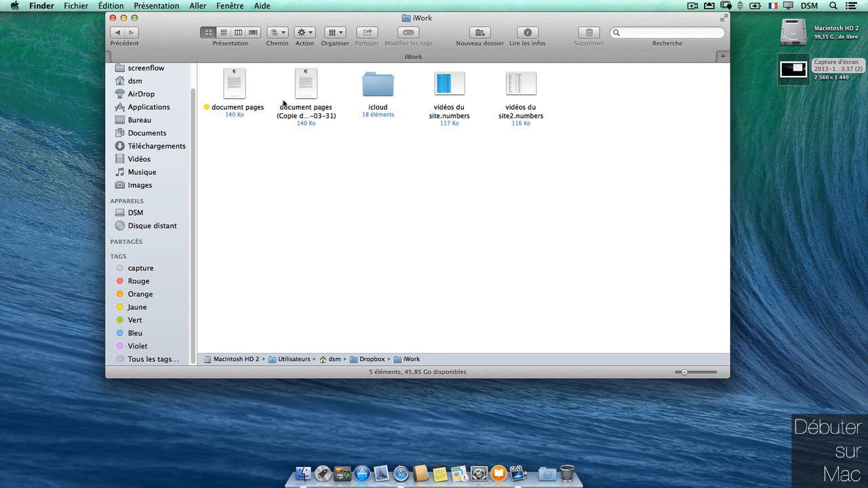
# Step: Assign the violet tag to the conflict copy of document pages dated 2012-03-31 and clear the selection
pyautogui.click(316, 80)
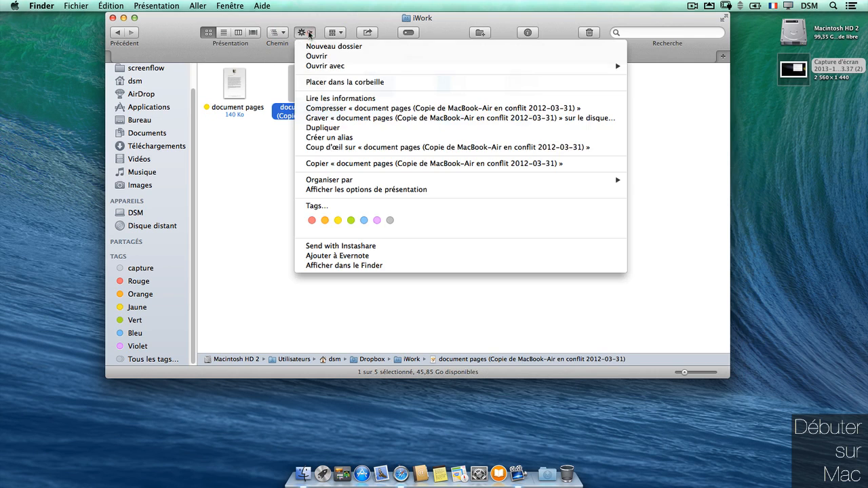
pyautogui.click(305, 33)
pyautogui.click(377, 220)
pyautogui.click(279, 181)
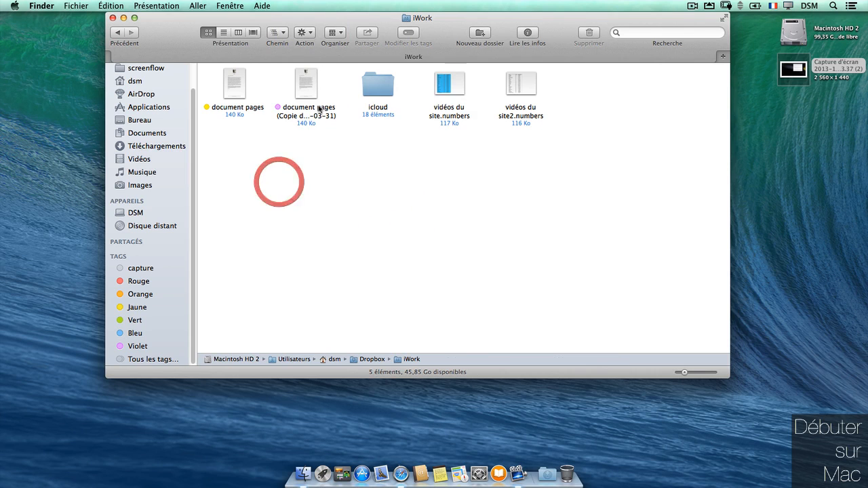
# Step: Display the tagged files of the iWork folder as a list, and switch to column view
pyautogui.click(229, 33)
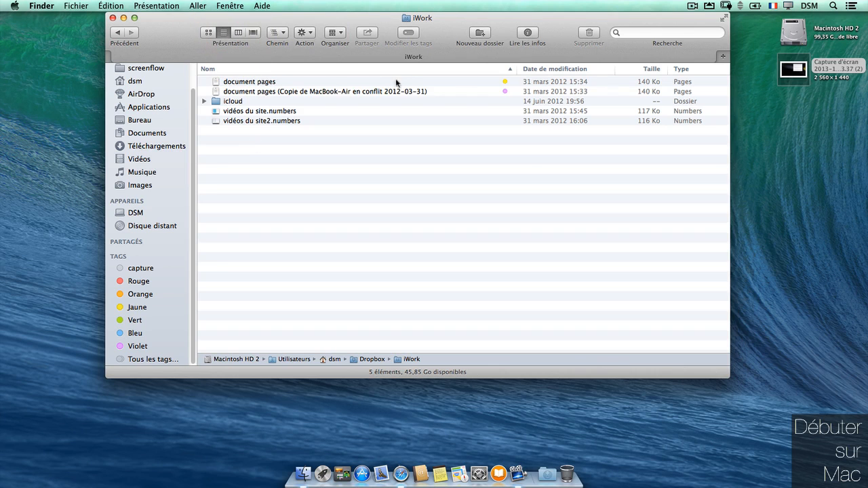
pyautogui.click(238, 32)
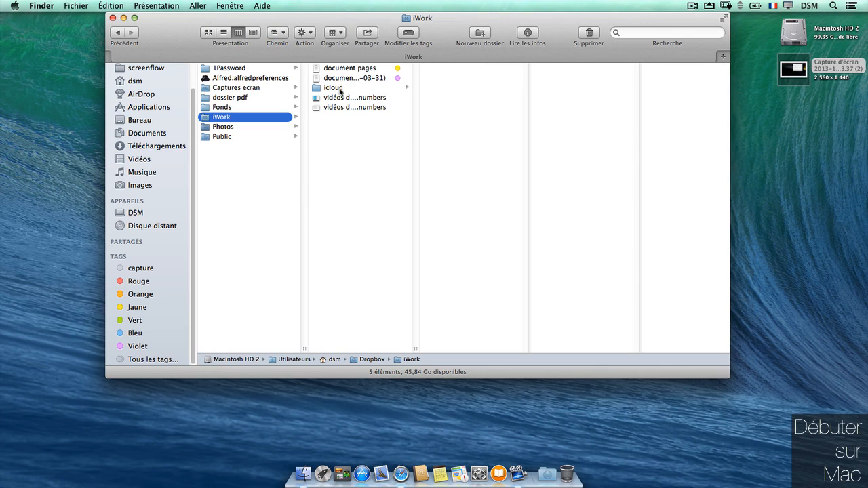
# Step: Assign the green (Vert) and red (Rouge) tags to the vidéos du site.numbers file in iWork
pyautogui.moveTo(337, 99); pyautogui.dragTo(124, 320)
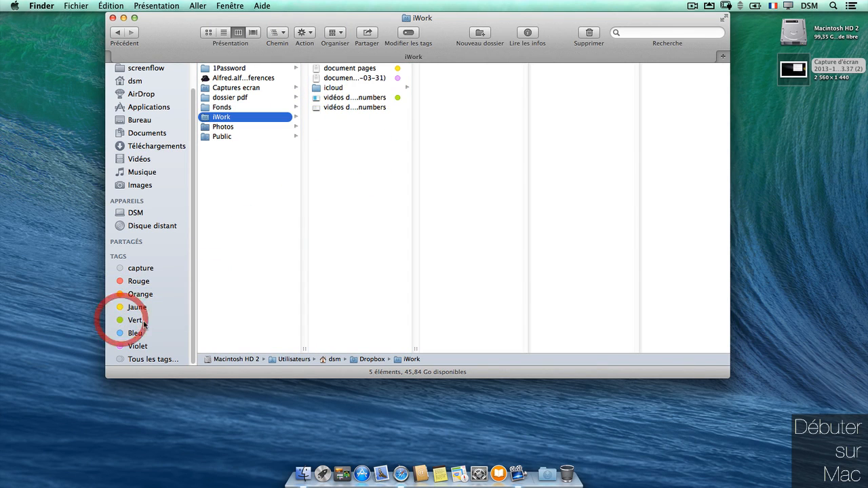
pyautogui.moveTo(363, 101); pyautogui.dragTo(139, 280)
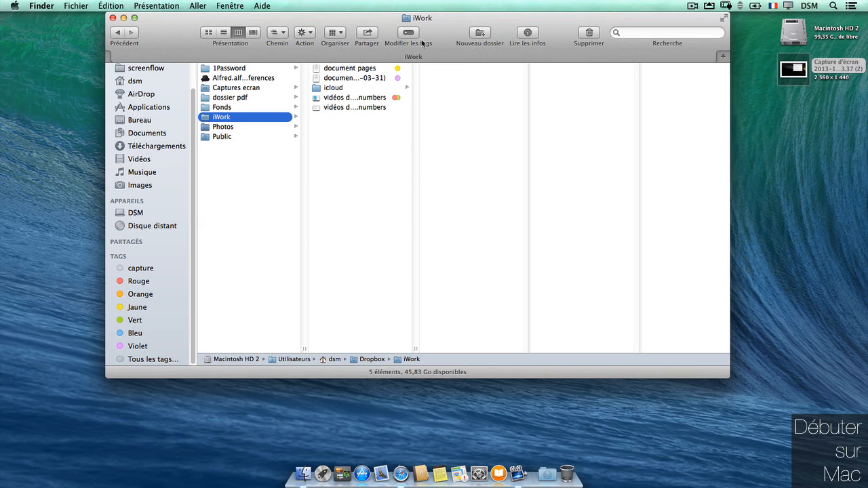
# Step: Assign the existing Rouge and capture tags to the icloud folder in iWork through the tag editor
pyautogui.click(341, 89)
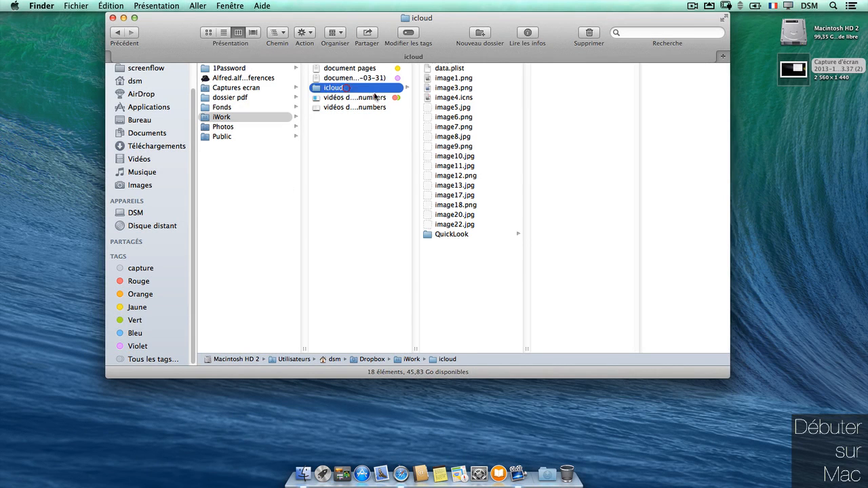
pyautogui.click(411, 35)
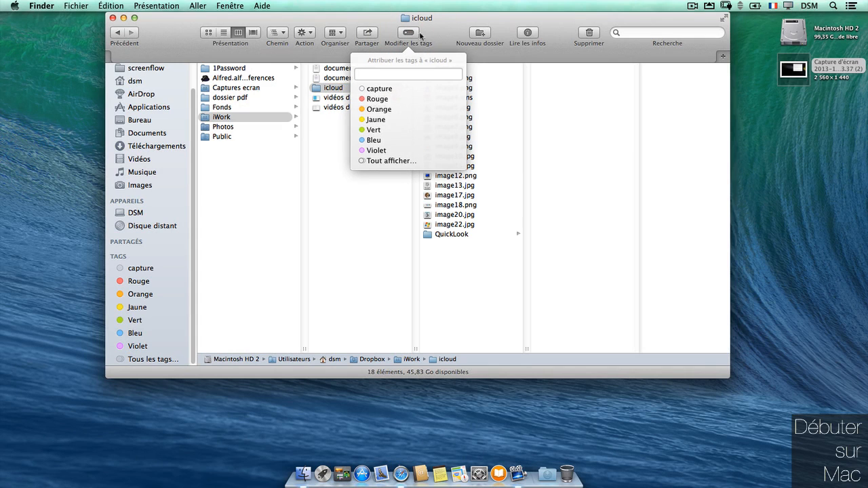
pyautogui.click(377, 99)
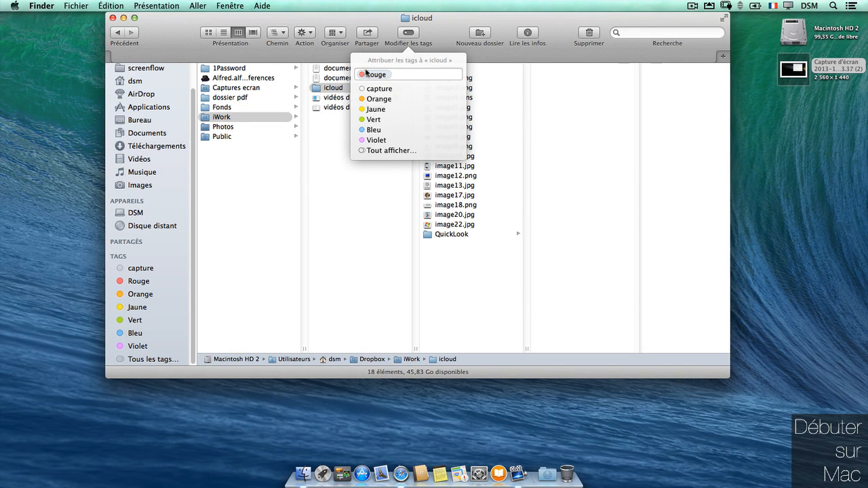
pyautogui.click(381, 89)
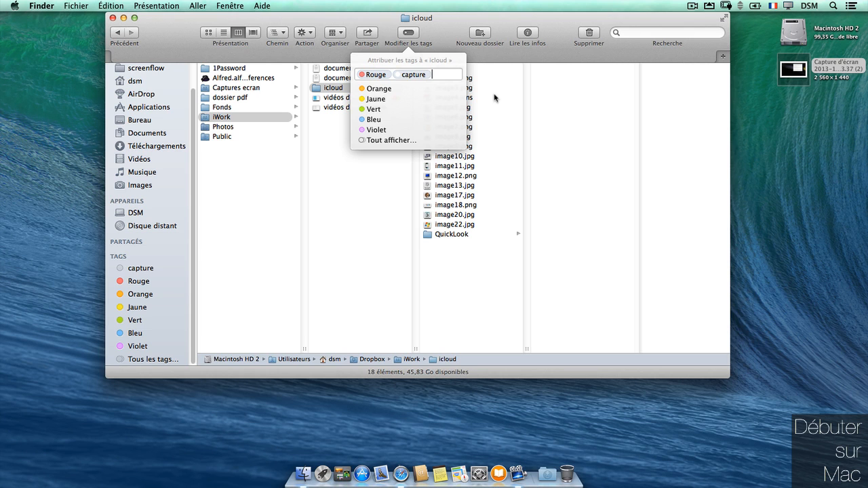
pyautogui.write('demo')
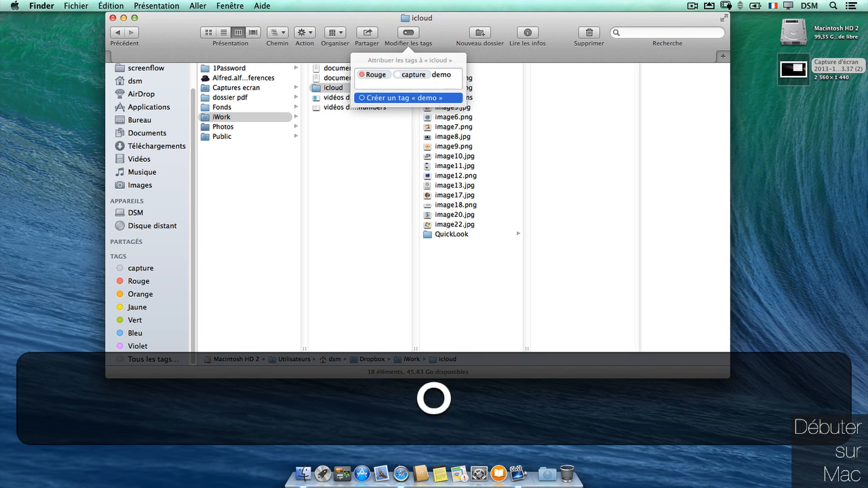
pyautogui.write('nstr')
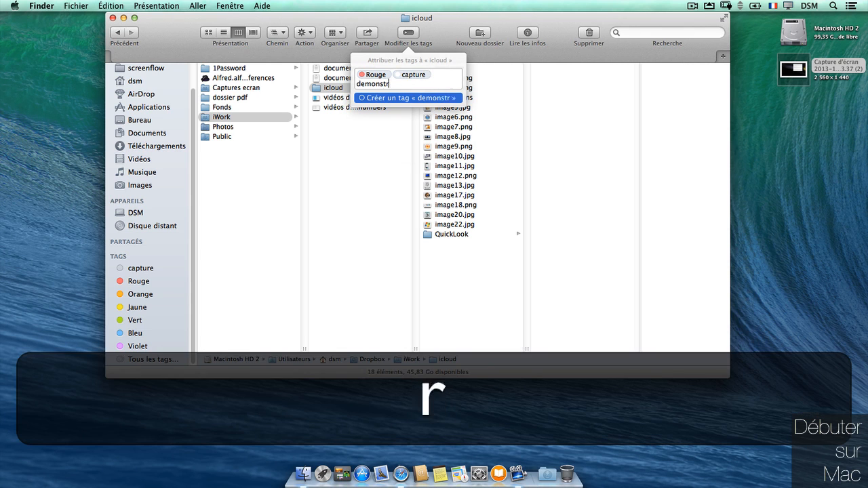
pyautogui.write('atio,')
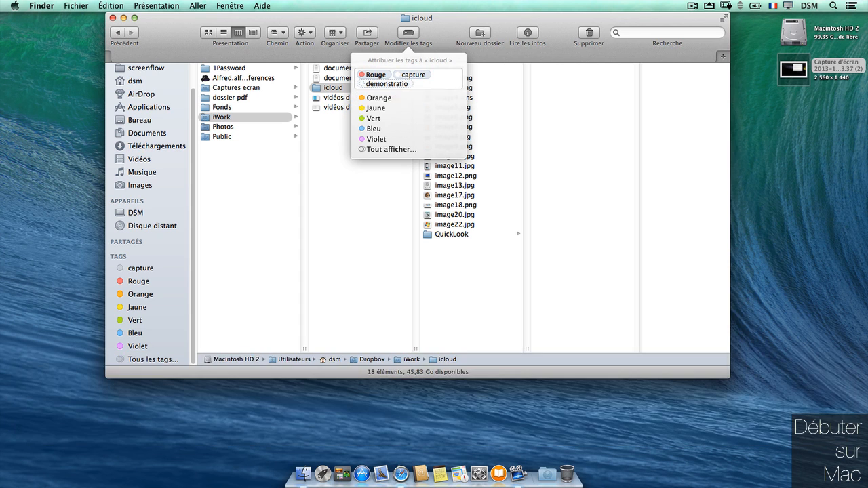
pyautogui.press('BackSpace')
# Step: Create a new tag named demonstration for the icloud folder and close the tag editor
pyautogui.write('de')
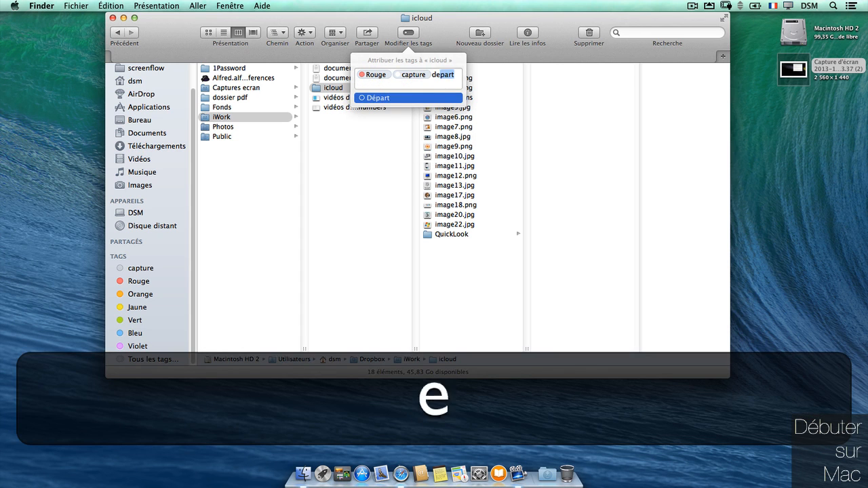
pyautogui.write('monstra')
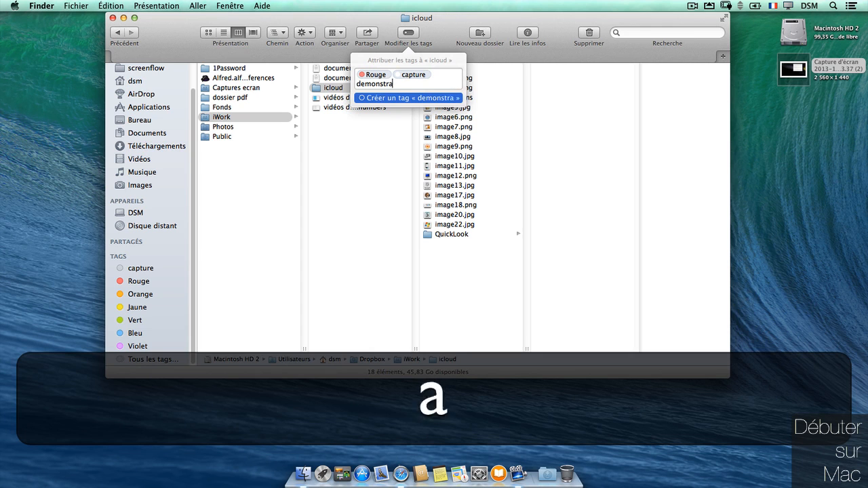
pyautogui.write('tion')
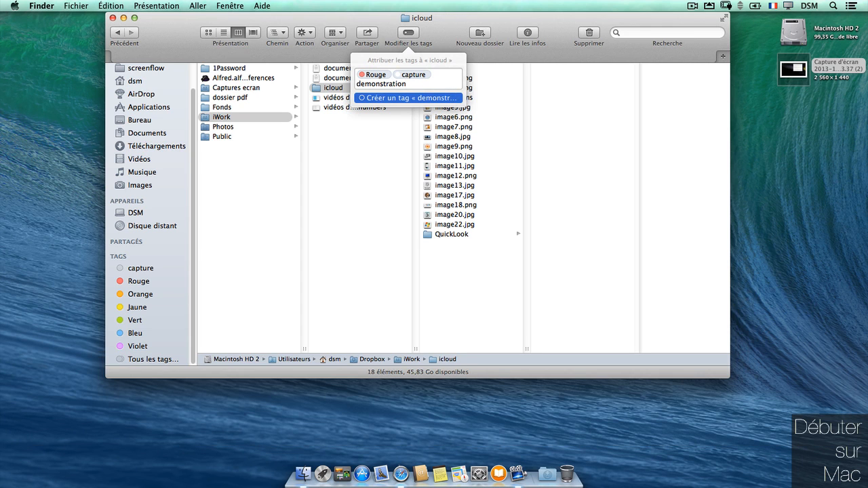
pyautogui.press('Return')
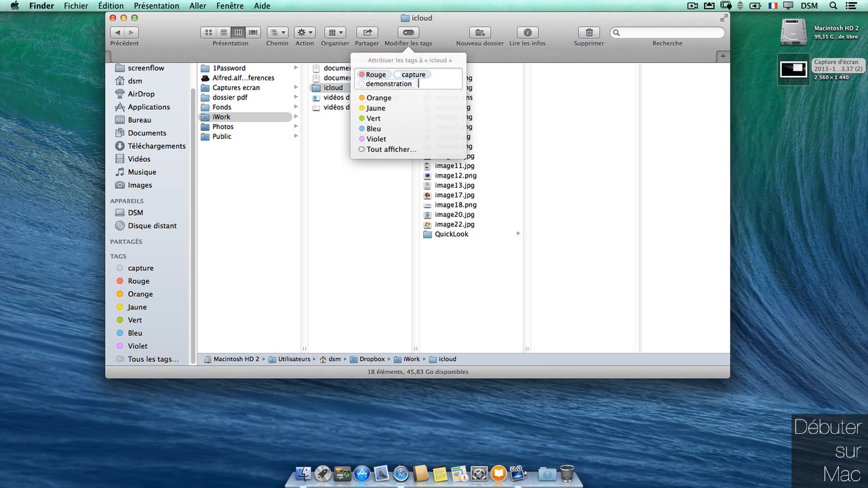
pyautogui.click(368, 236)
# Step: Review the tags assigned to the icloud folder, and select the vidéos du site.numbers file
pyautogui.click(333, 87)
pyautogui.click(409, 33)
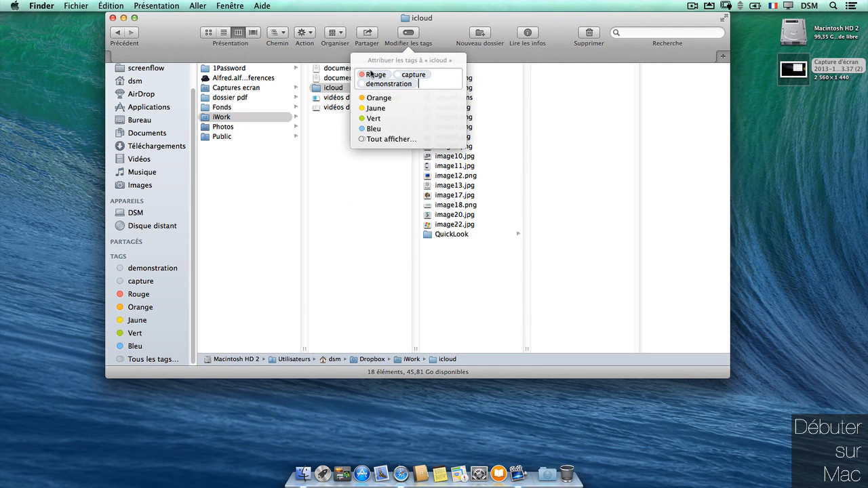
pyautogui.click(353, 204)
pyautogui.click(397, 99)
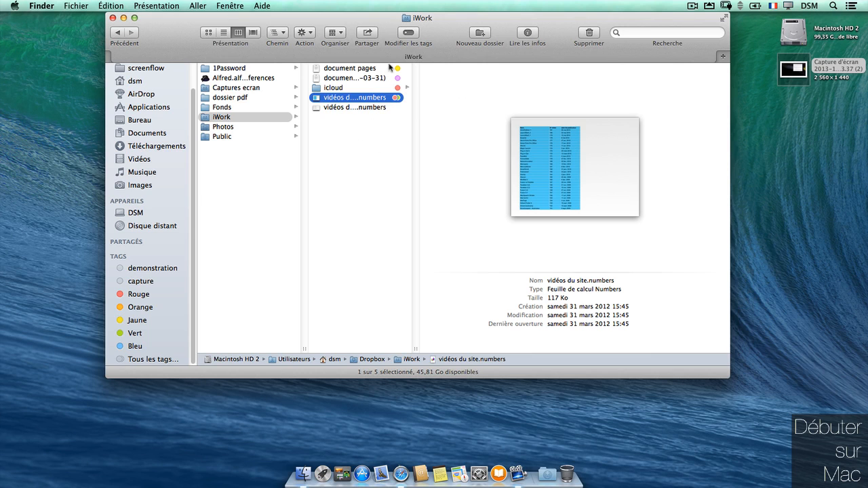
# Step: Display the Tags settings in the Finder preferences and move the preferences window to the upper-left corner of the desktop
pyautogui.click(42, 6)
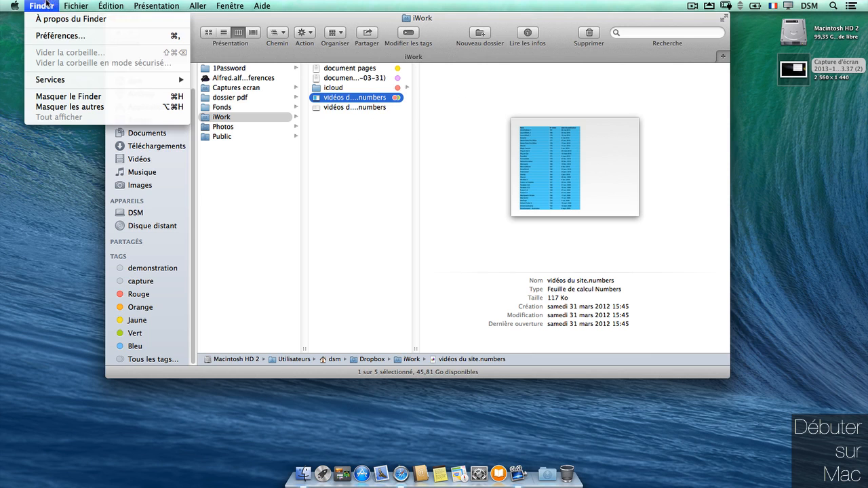
pyautogui.click(76, 39)
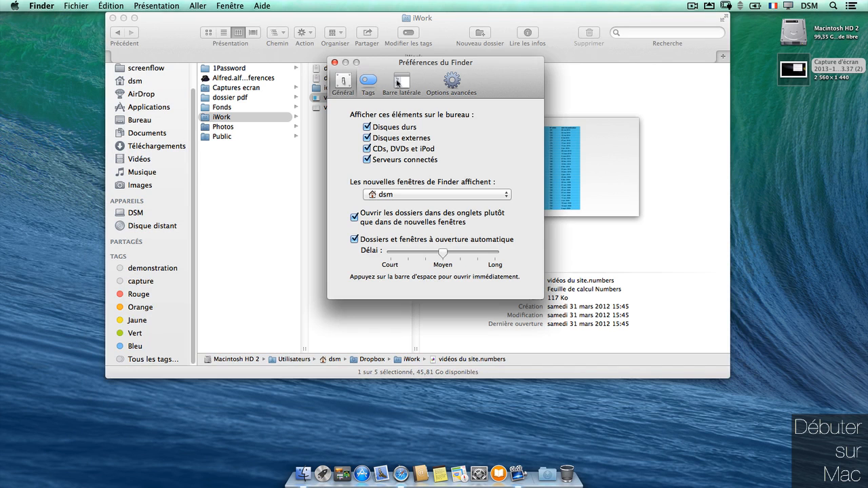
pyautogui.click(366, 80)
pyautogui.moveTo(398, 62); pyautogui.dragTo(111, 6)
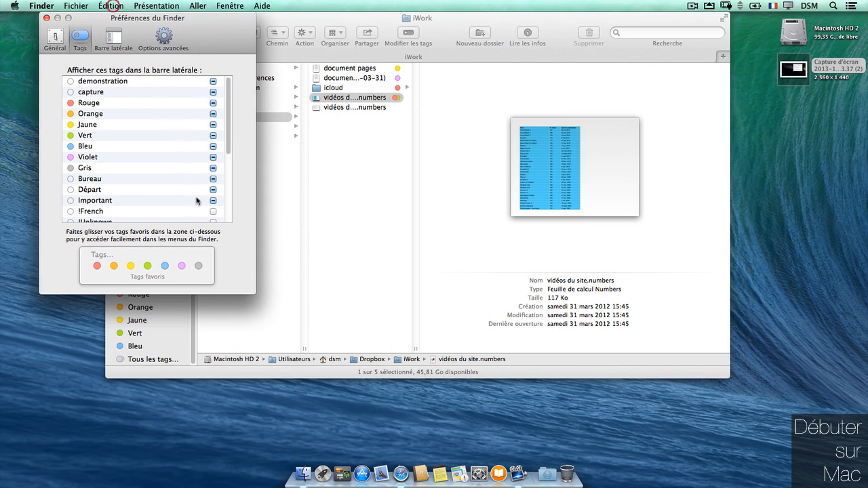
pyautogui.moveTo(255, 293); pyautogui.dragTo(266, 303)
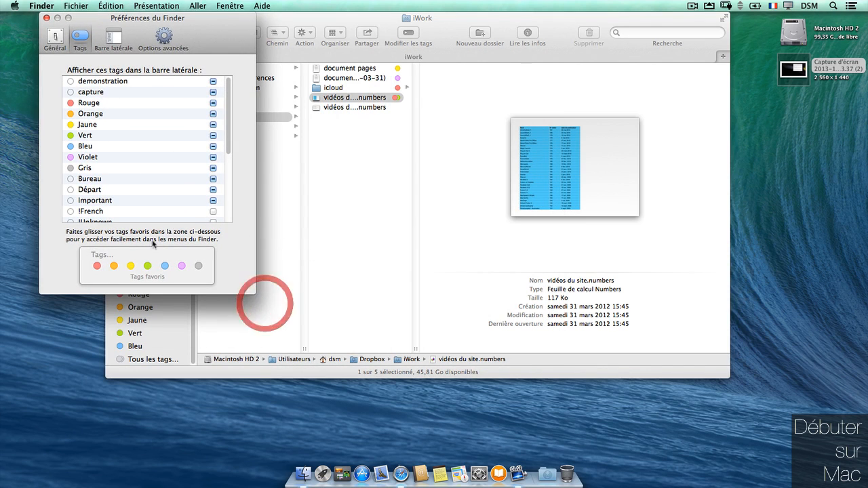
# Step: Open the names of the demonstration, capture and Rouge tags for editing in turn
pyautogui.doubleClick(115, 83)
pyautogui.doubleClick(96, 93)
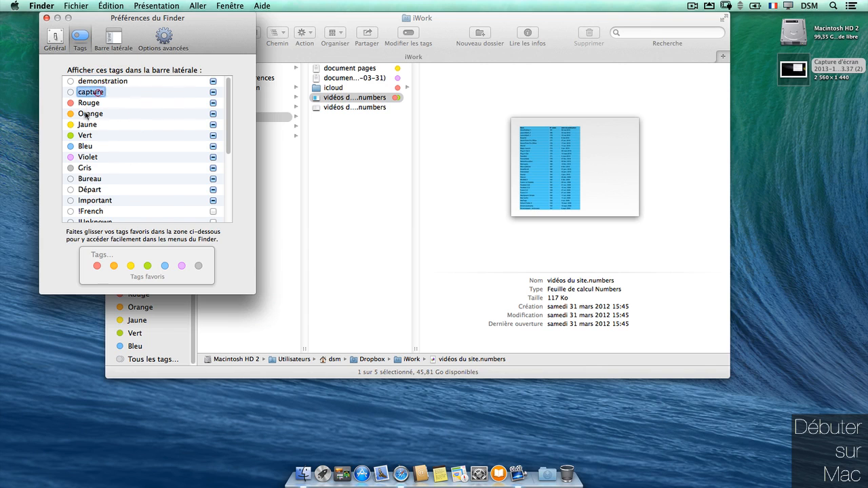
pyautogui.doubleClick(99, 103)
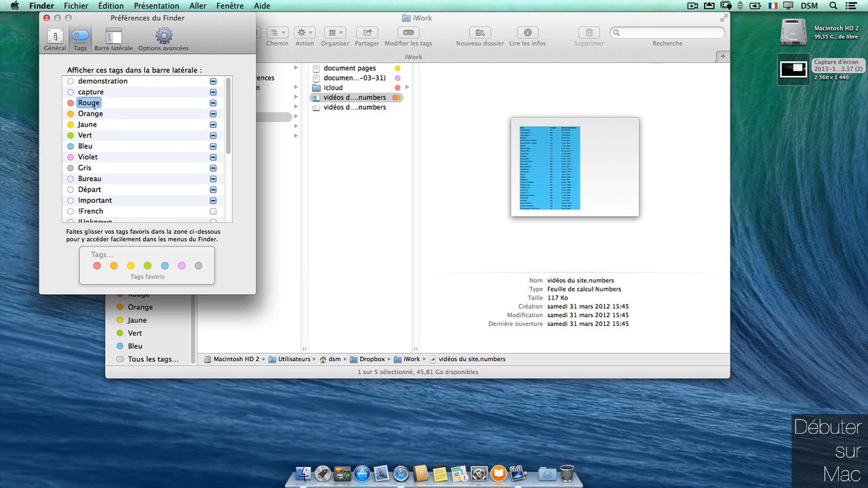
pyautogui.doubleClick(91, 92)
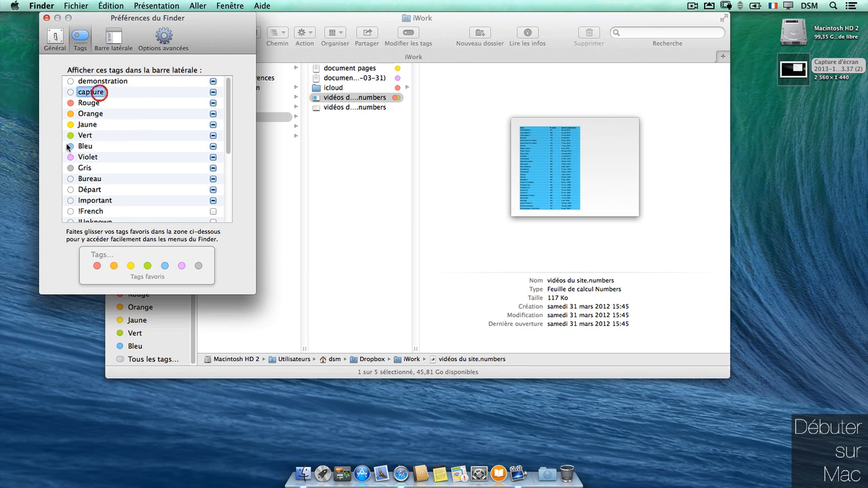
# Step: Set the colour of the capture tag to Violet
pyautogui.click(71, 92)
pyautogui.click(71, 92)
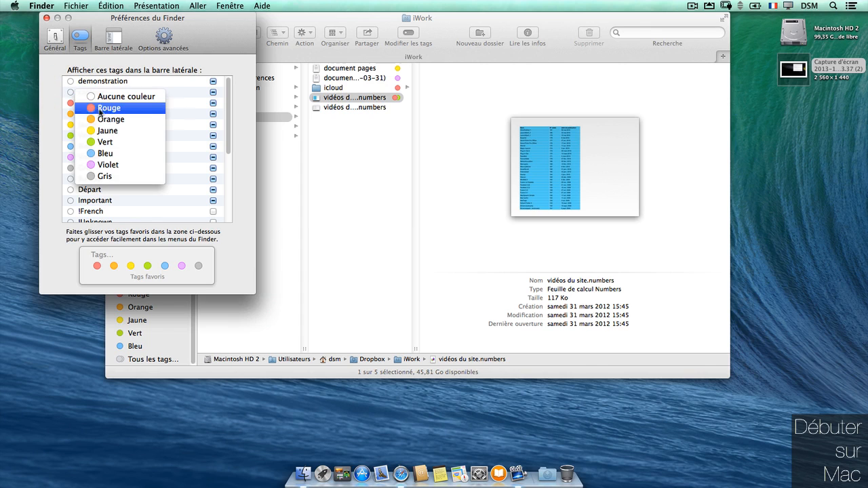
pyautogui.click(108, 165)
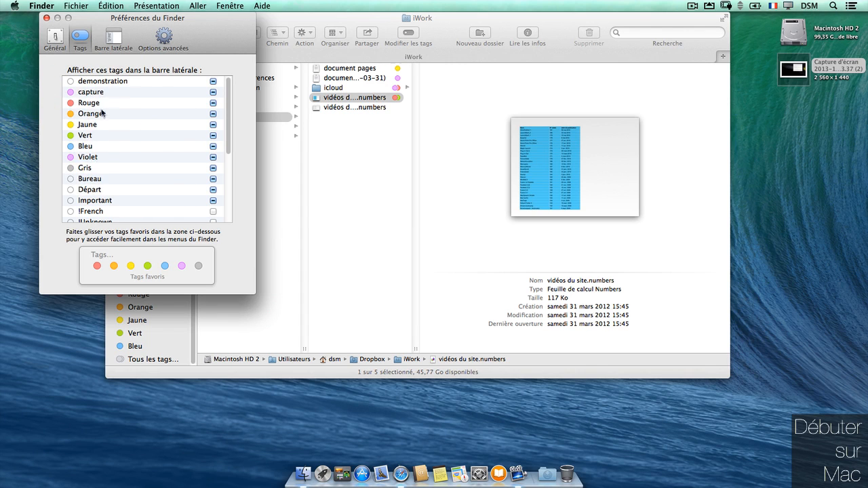
# Step: Set the colour of the demonstration tag to Gris
pyautogui.click(92, 82)
pyautogui.click(73, 80)
pyautogui.click(72, 81)
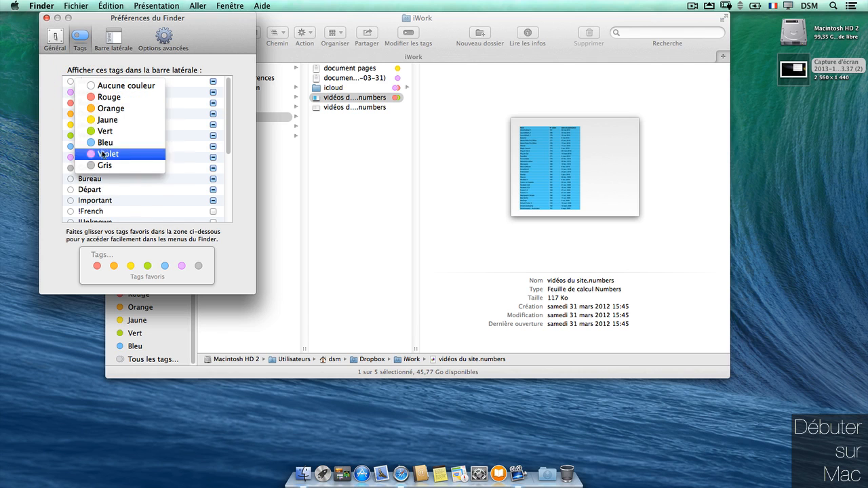
pyautogui.click(80, 166)
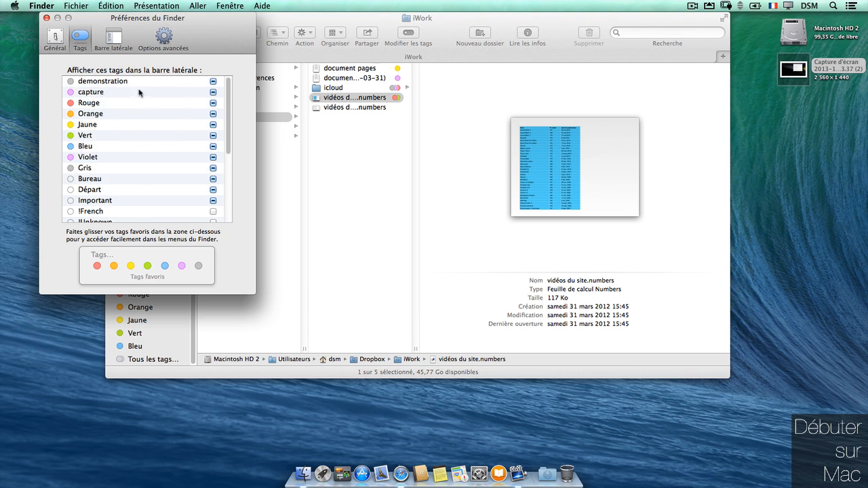
# Step: Bring the iWork window to the front and move it clear of the preferences window
pyautogui.click(402, 101)
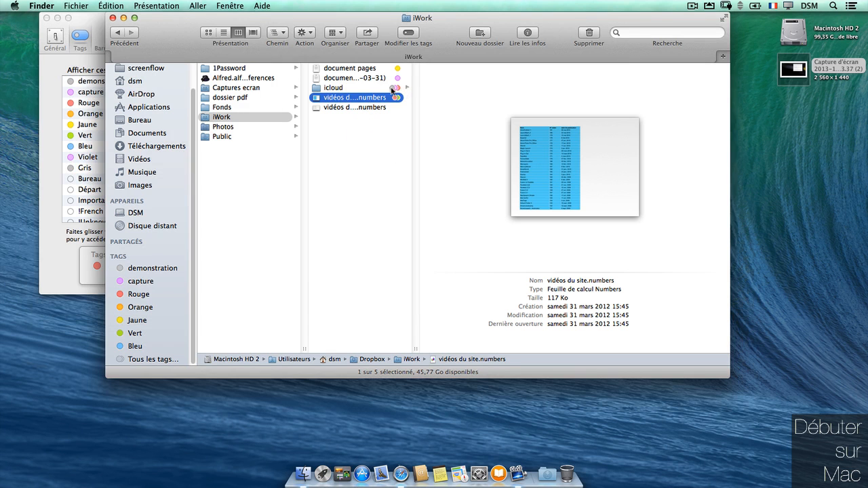
pyautogui.moveTo(420, 18); pyautogui.dragTo(520, 21)
pyautogui.moveTo(230, 111); pyautogui.dragTo(205, 194)
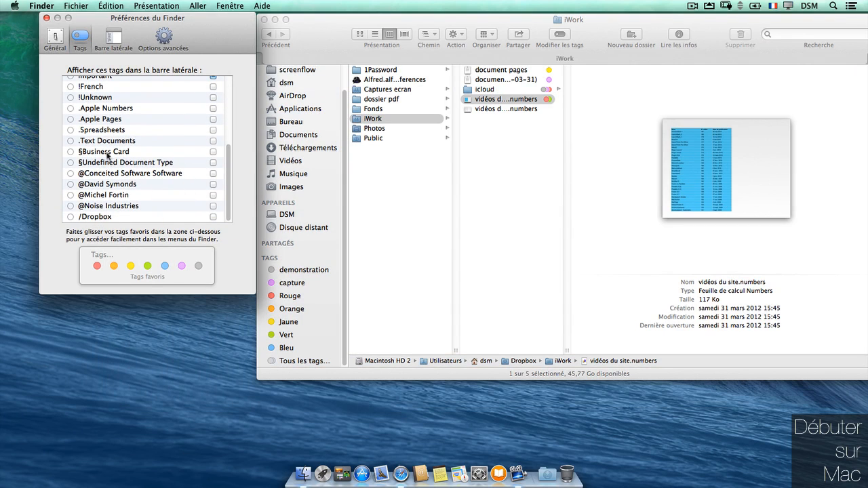
pyautogui.moveTo(229, 153)
pyautogui.mouseDown()
pyautogui.moveTo(253, 115)
pyautogui.moveTo(231, 124)
pyautogui.moveTo(229, 163)
pyautogui.mouseUp()
pyautogui.doubleClick(109, 206)
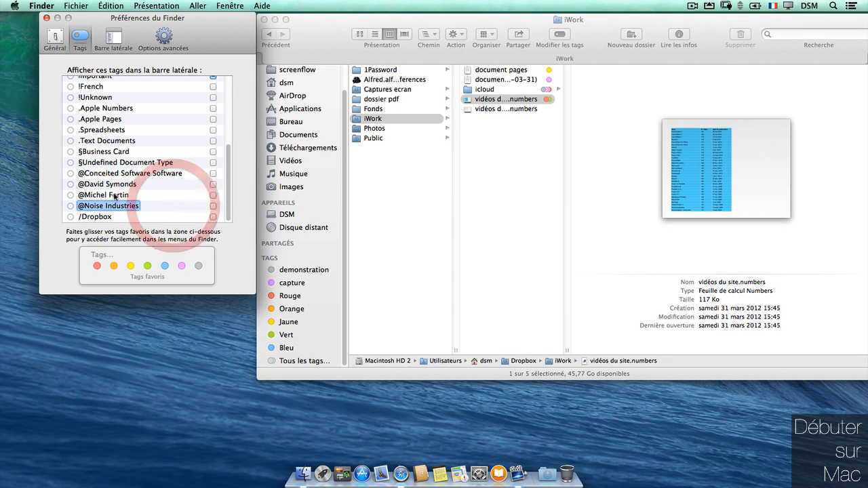
pyautogui.rightClick(148, 211)
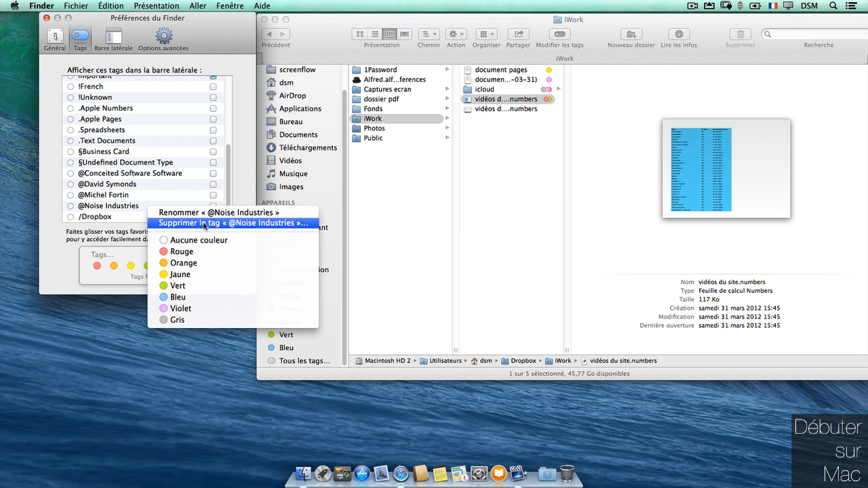
pyautogui.click(232, 224)
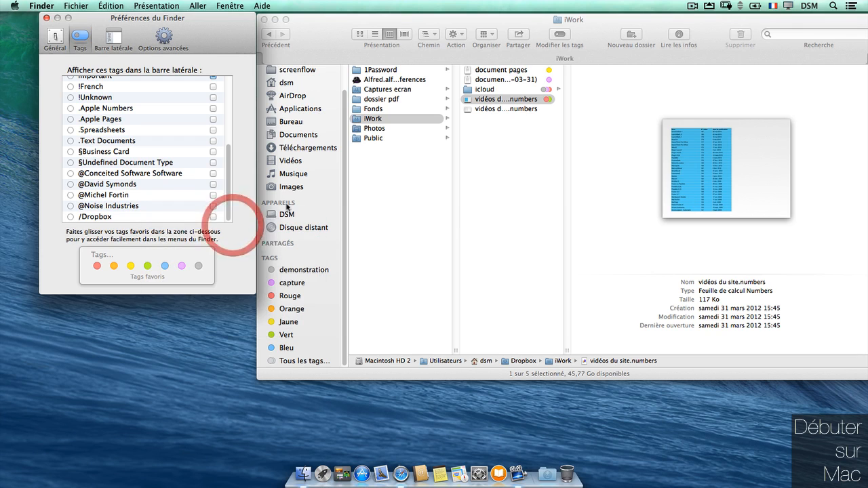
pyautogui.click(204, 163)
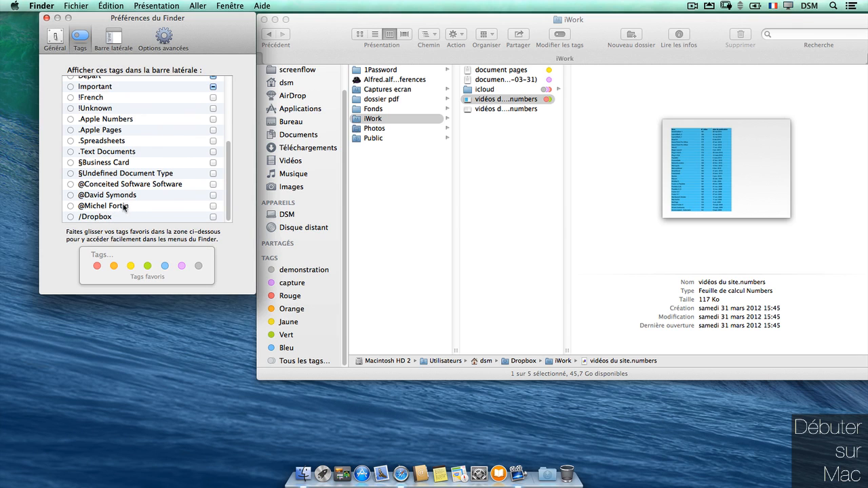
pyautogui.rightClick(119, 206)
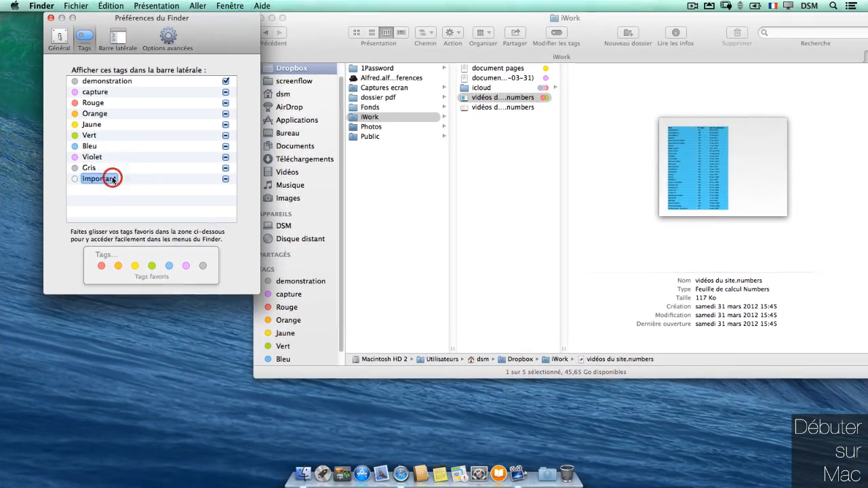
# Step: Re-enter the name Important for the last tag in the tag list
pyautogui.click(138, 180)
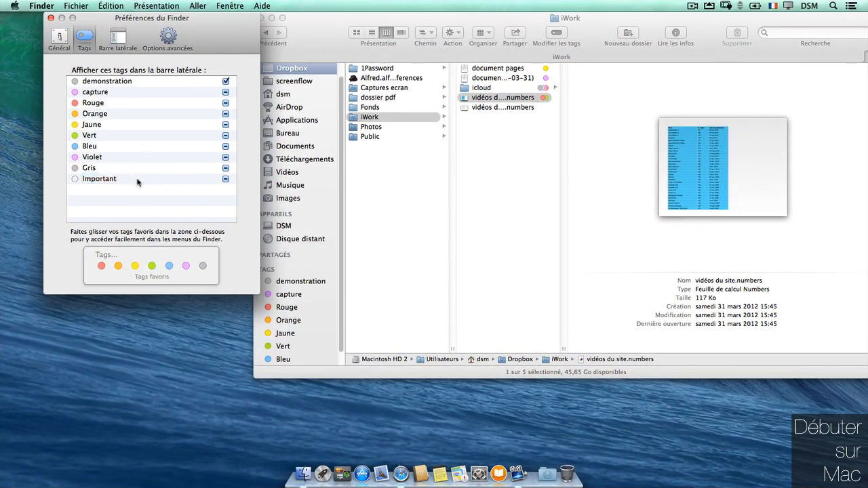
pyautogui.click(184, 168)
pyautogui.click(107, 178)
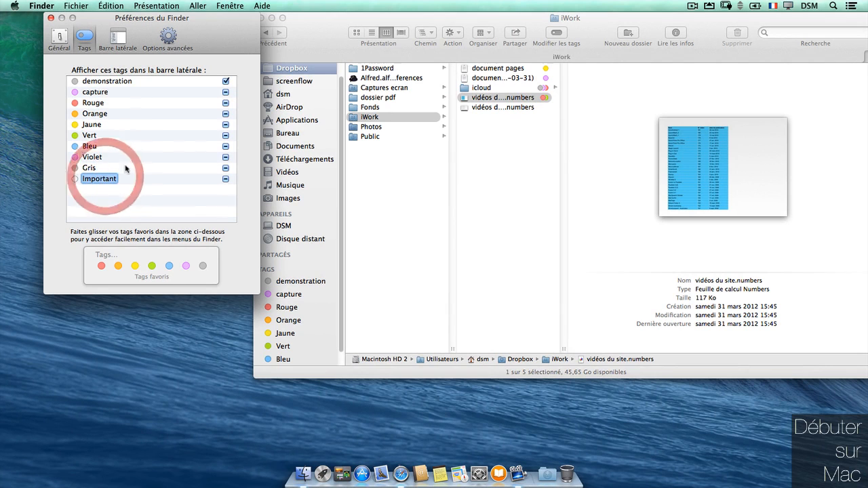
pyautogui.write('Important')
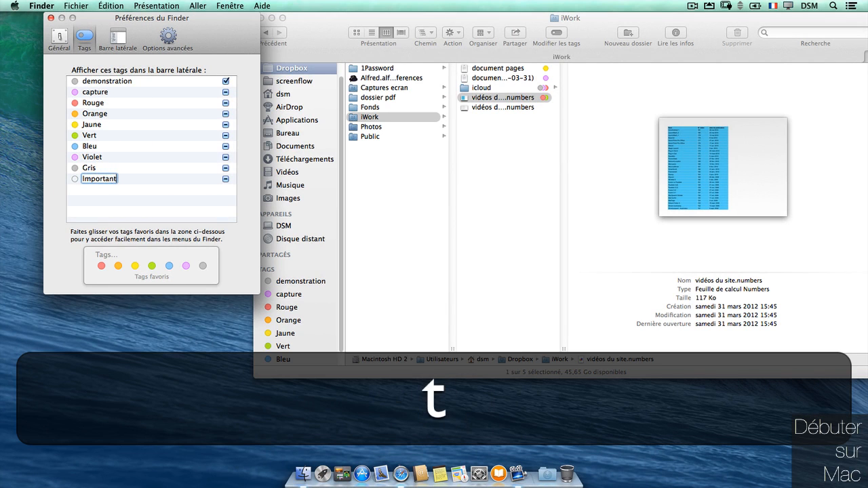
pyautogui.press('Return')
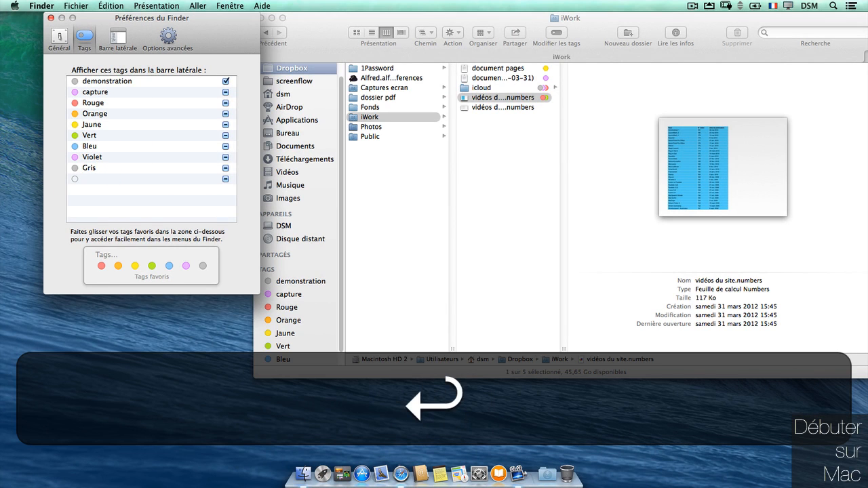
# Step: End the tag name editing and move the preferences window clear of the Finder window's sidebar
pyautogui.click(136, 201)
pyautogui.click(160, 170)
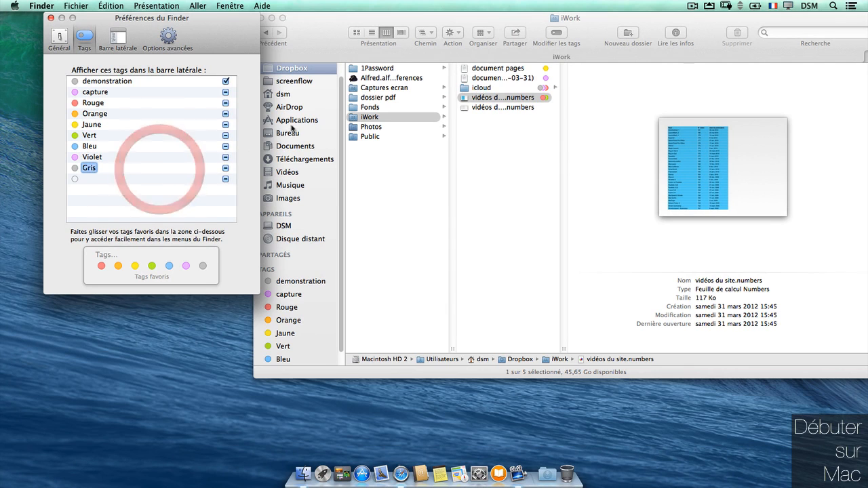
pyautogui.click(95, 92)
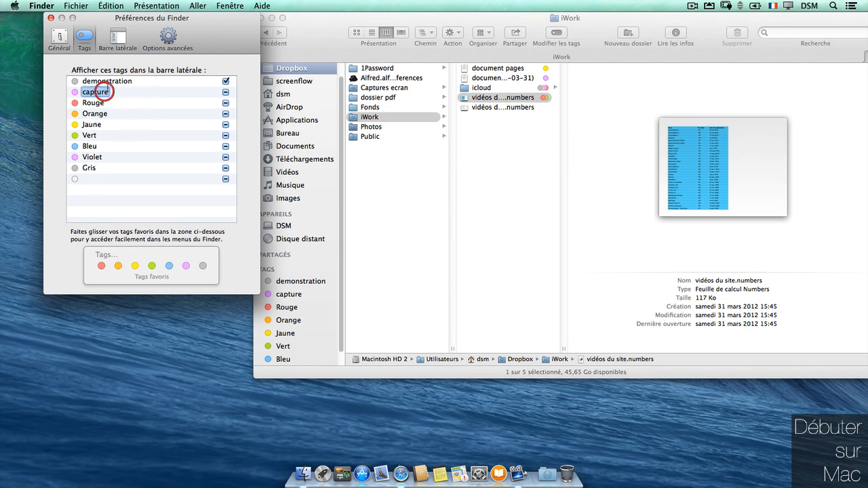
pyautogui.click(75, 93)
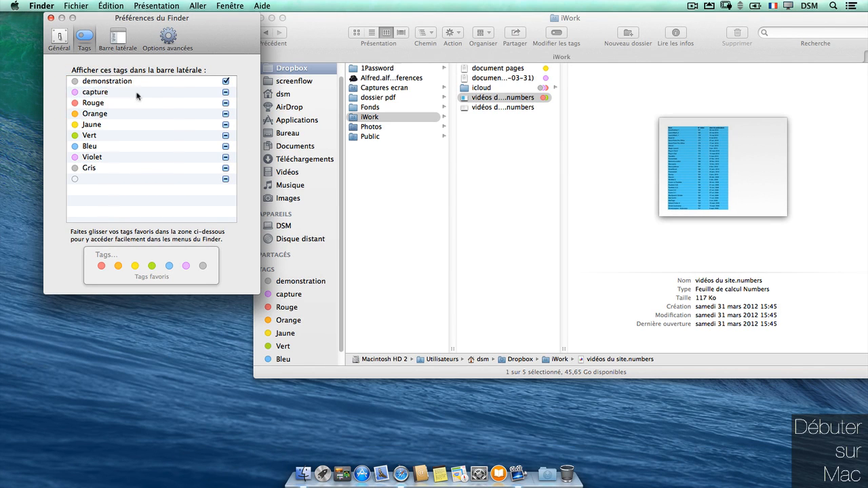
pyautogui.moveTo(227, 24); pyautogui.dragTo(205, 25)
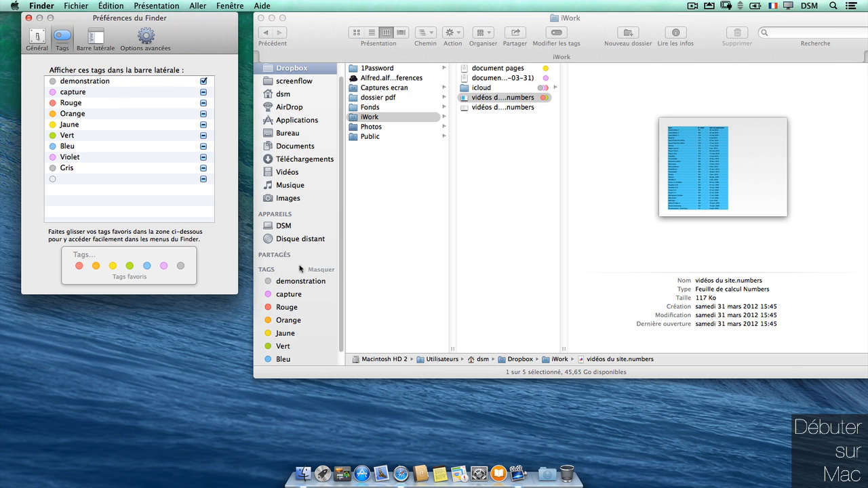
# Step: Hide the demonstration, capture and Rouge tags from the Finder sidebar
pyautogui.click(202, 81)
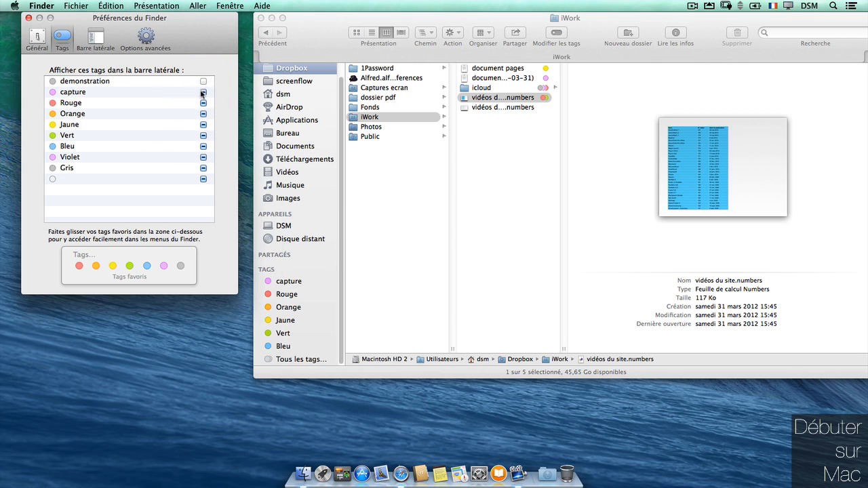
pyautogui.click(203, 92)
pyautogui.click(204, 102)
pyautogui.click(204, 93)
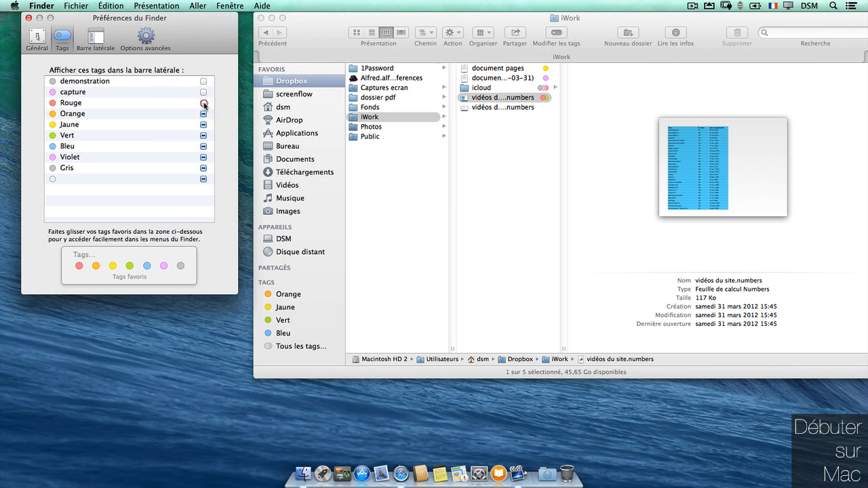
# Step: Show the Rouge, capture and demonstration tags in the sidebar, and turn off sidebar display for the unnamed last tag
pyautogui.click(203, 102)
pyautogui.click(204, 91)
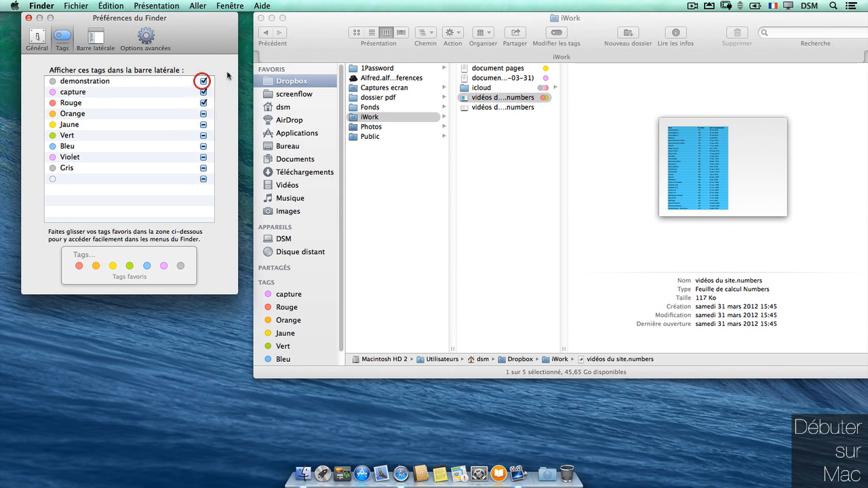
pyautogui.click(203, 81)
pyautogui.click(202, 179)
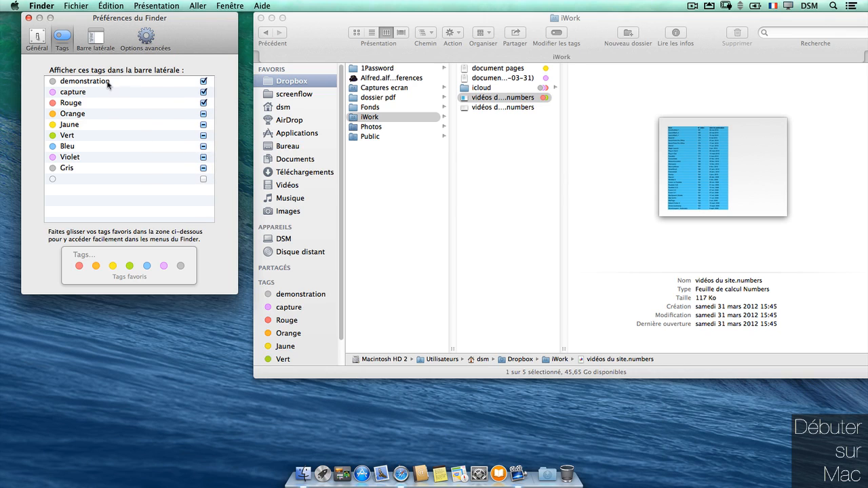
# Step: Rename the Rouge tag as urgent
pyautogui.click(75, 104)
pyautogui.write('urgent')
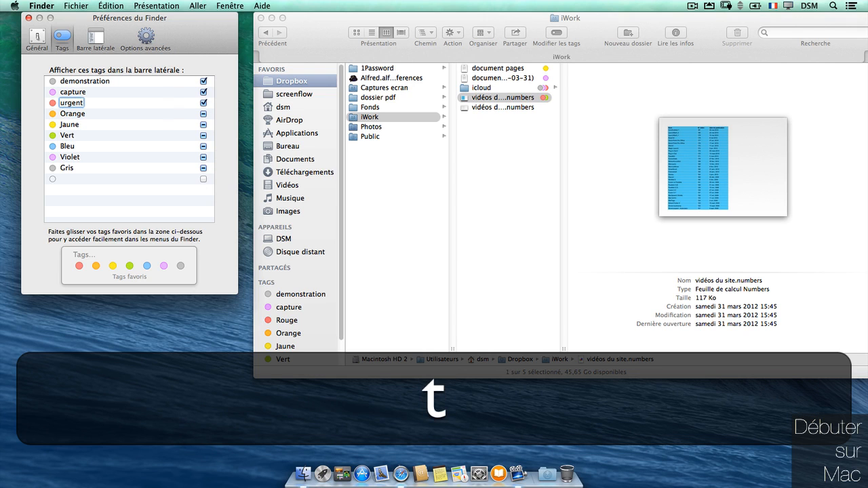
pyautogui.press('Return')
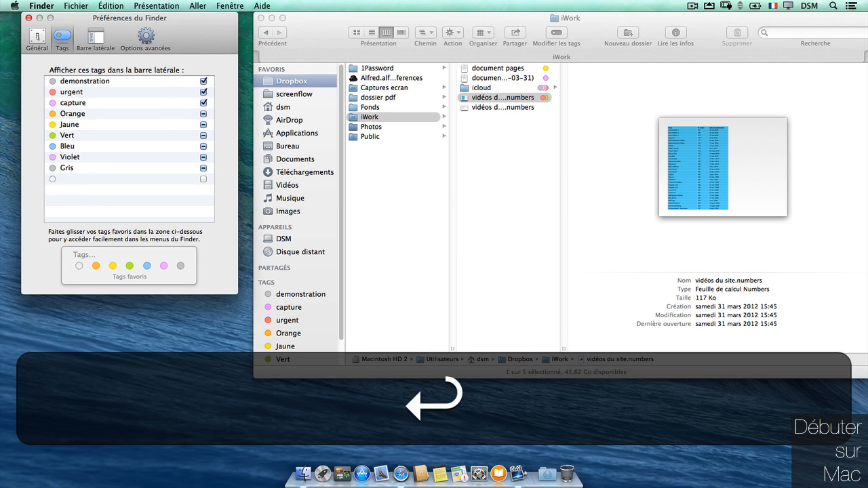
# Step: Bring the iWork window to the front and check the tags assigned to the tagged vidéos du site.numbers file
pyautogui.click(282, 321)
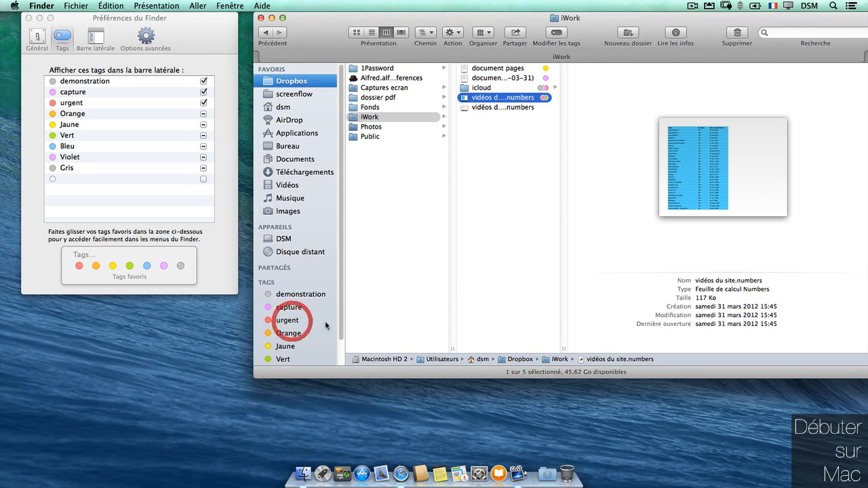
pyautogui.click(556, 32)
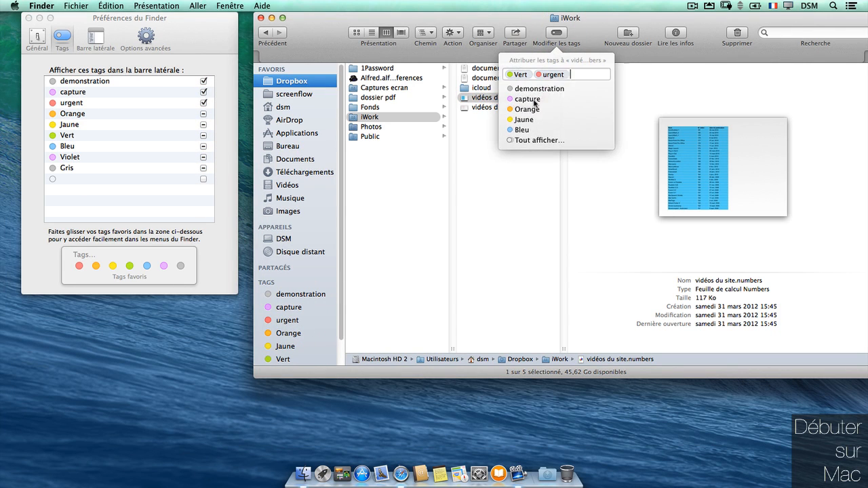
pyautogui.click(510, 192)
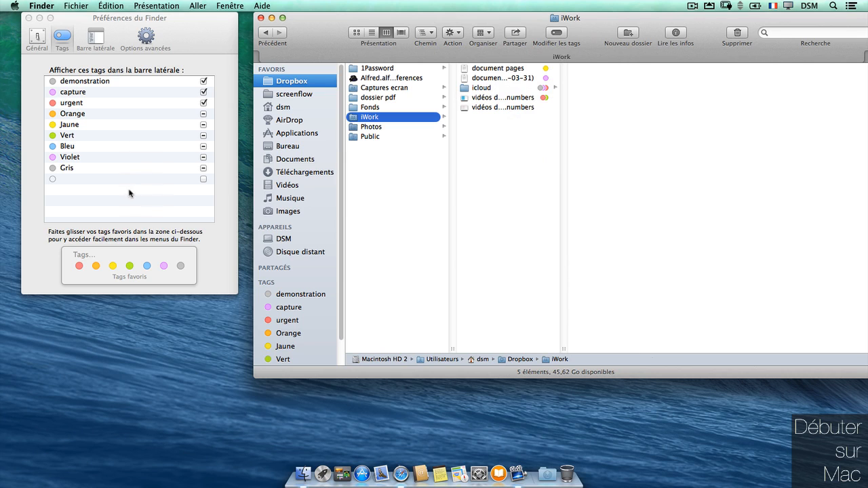
# Step: Compare the favourite tags in the preferences with the tag choices offered for the icloud folder
pyautogui.click(194, 57)
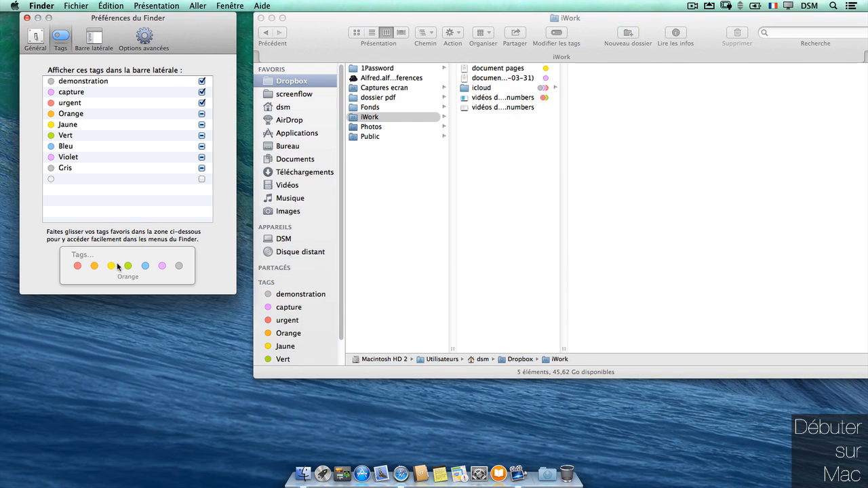
pyautogui.click(485, 89)
pyautogui.rightClick(485, 89)
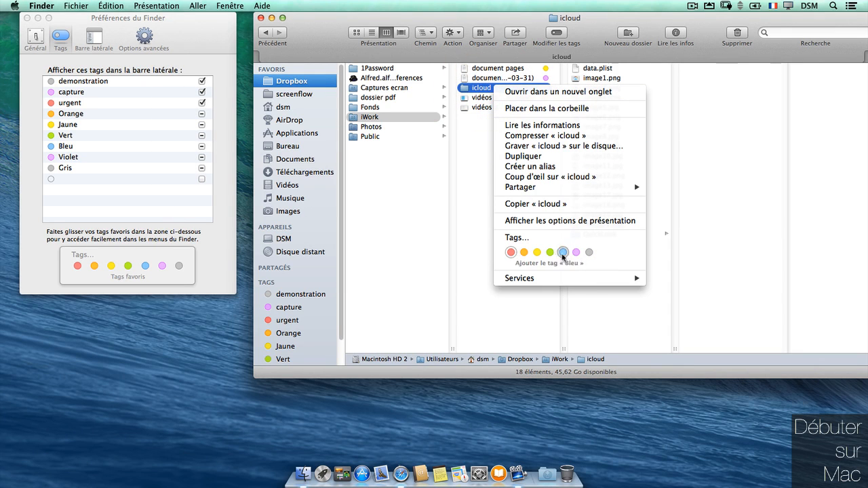
pyautogui.click(191, 31)
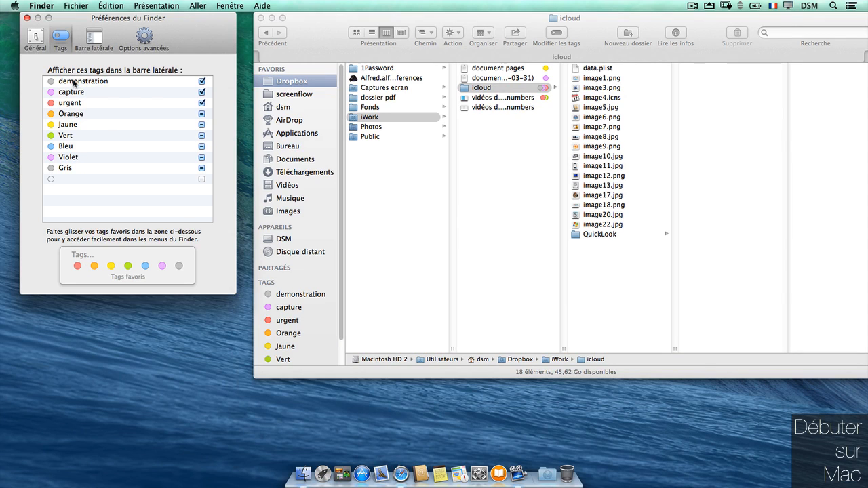
# Step: Put the demonstration tag in place of the grey favourite tag and check the tag choices of the icloud folder
pyautogui.moveTo(73, 82); pyautogui.dragTo(178, 268)
pyautogui.rightClick(510, 88)
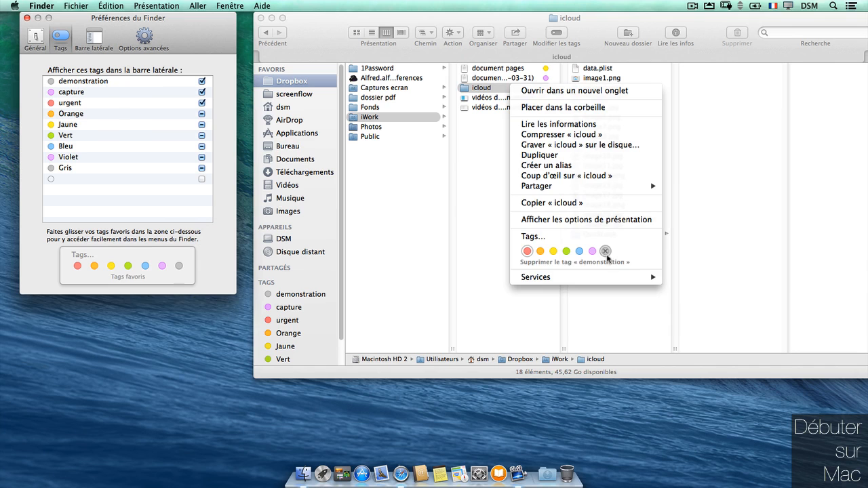
pyautogui.click(422, 235)
# Step: Close the Finder preferences and move the icloud window fully into view
pyautogui.click(27, 18)
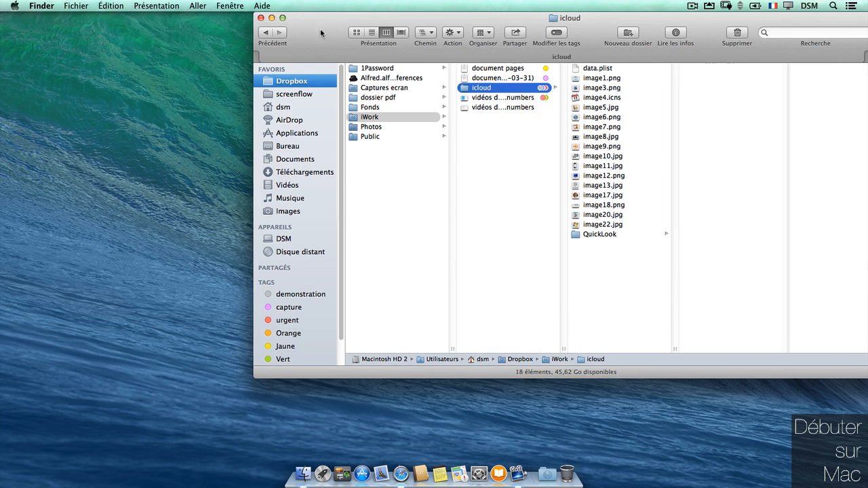
pyautogui.moveTo(315, 14); pyautogui.dragTo(271, 9)
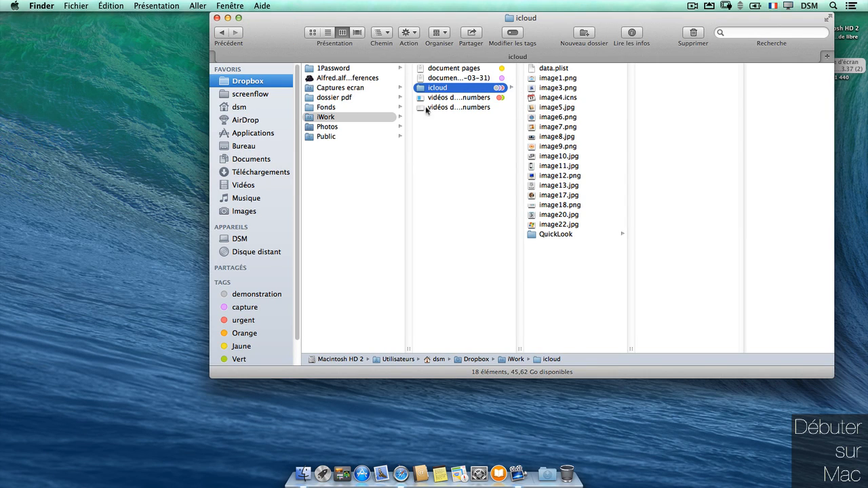
# Step: Browse the items tagged demonstration, urgent, Orange, Jaune and Vert in turn, finishing on the urgent tag
pyautogui.click(246, 297)
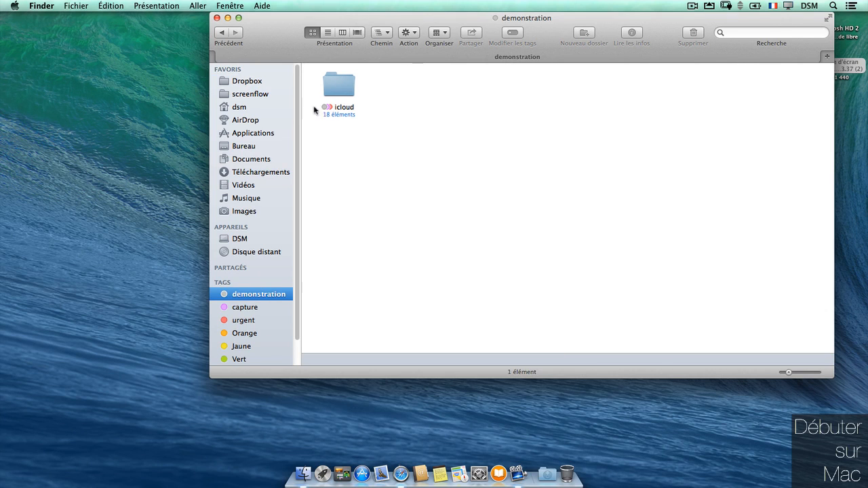
pyautogui.click(265, 323)
pyautogui.click(260, 332)
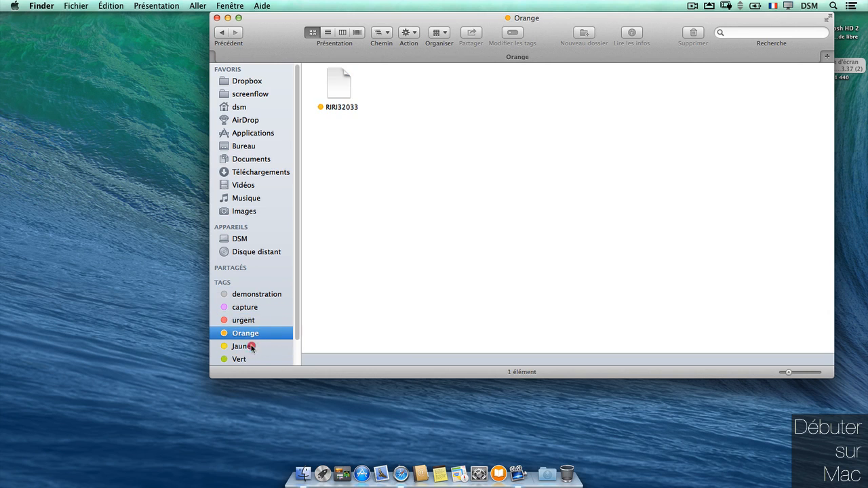
pyautogui.click(251, 346)
pyautogui.click(242, 359)
pyautogui.click(273, 294)
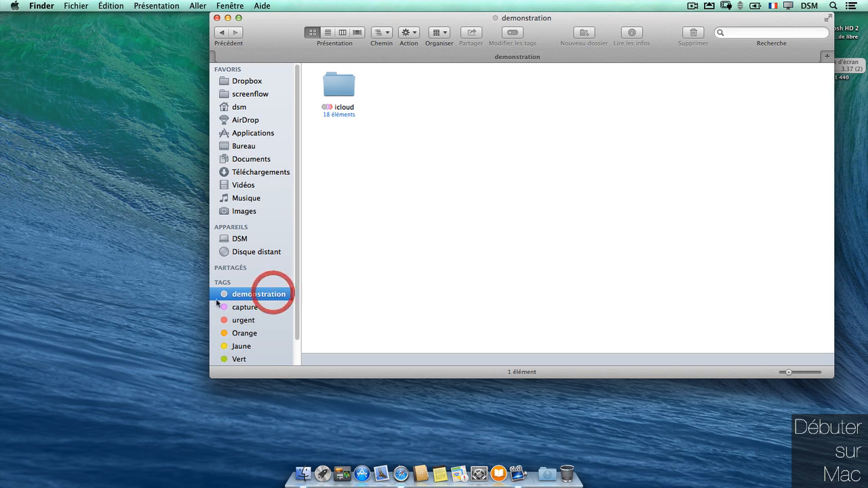
pyautogui.moveTo(264, 279)
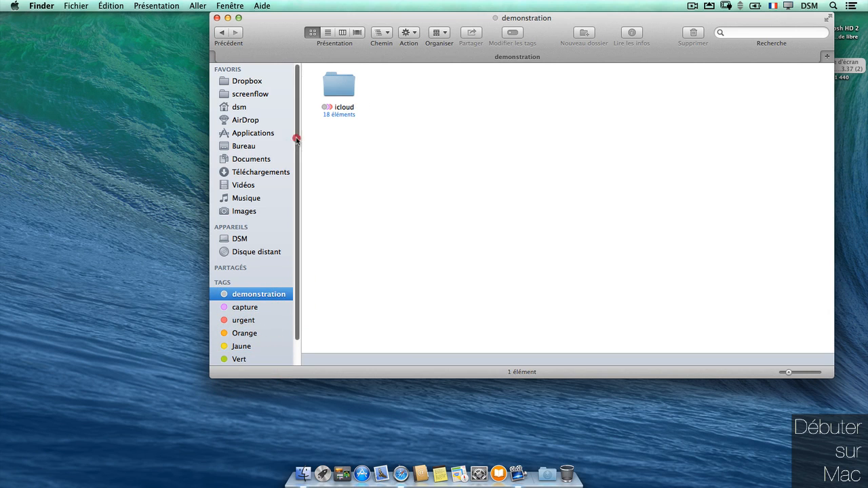
pyautogui.scroll(-2, 293, 149)
pyautogui.click(239, 294)
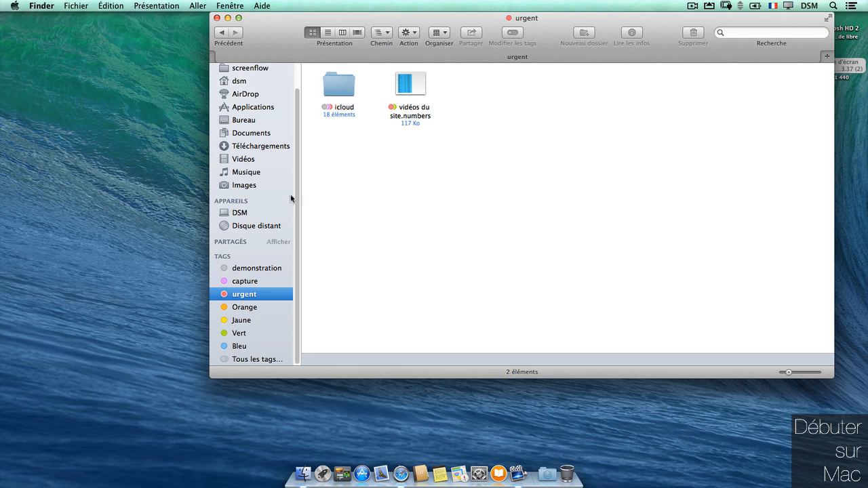
# Step: Move the urgent window clear of the desktop icons and remove the urgent tag from vidéos du site.numbers
pyautogui.click(452, 56)
pyautogui.moveTo(484, 23); pyautogui.dragTo(372, 23)
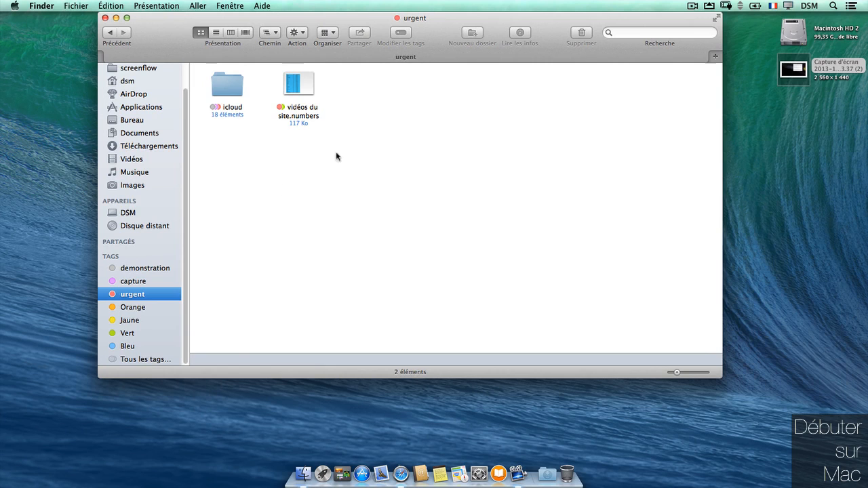
pyautogui.click(313, 84)
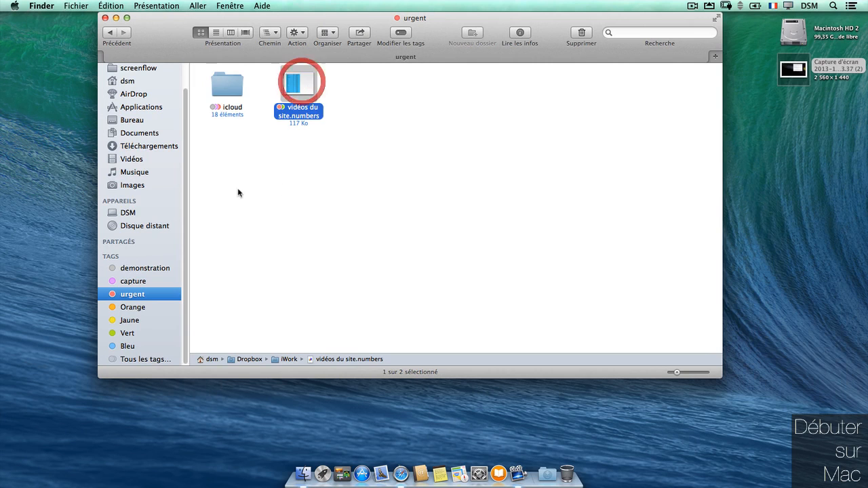
pyautogui.click(406, 34)
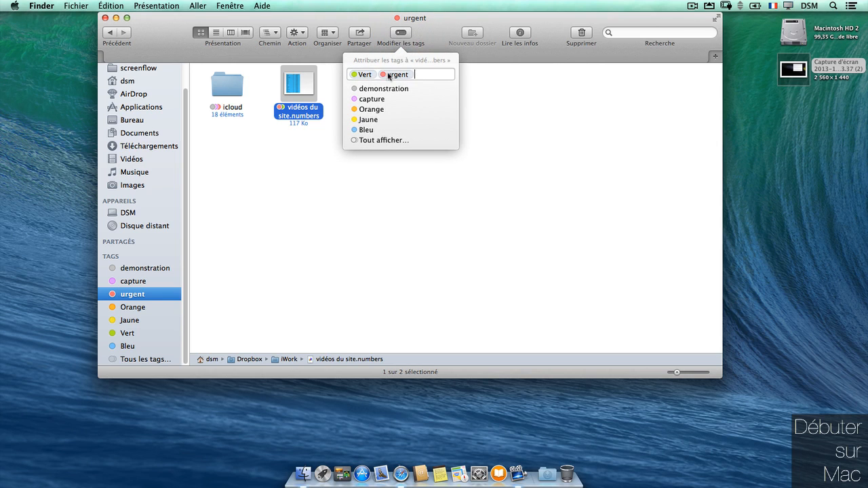
pyautogui.click(400, 33)
pyautogui.rightClick(296, 78)
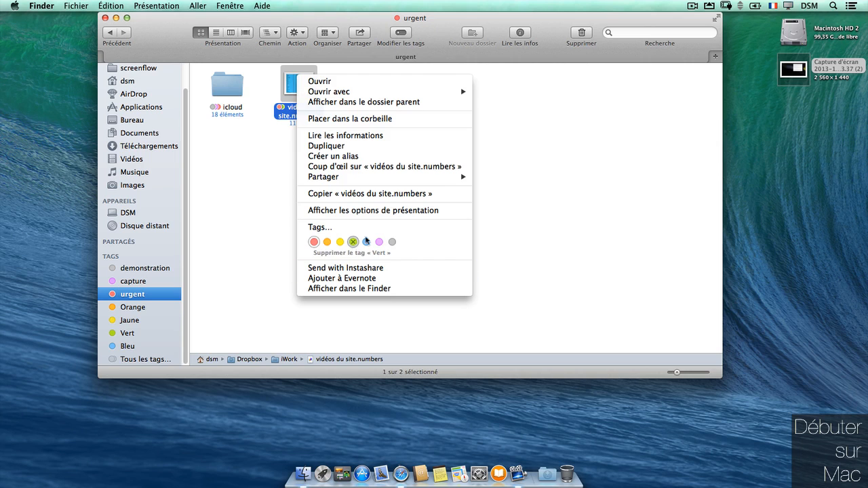
pyautogui.click(313, 243)
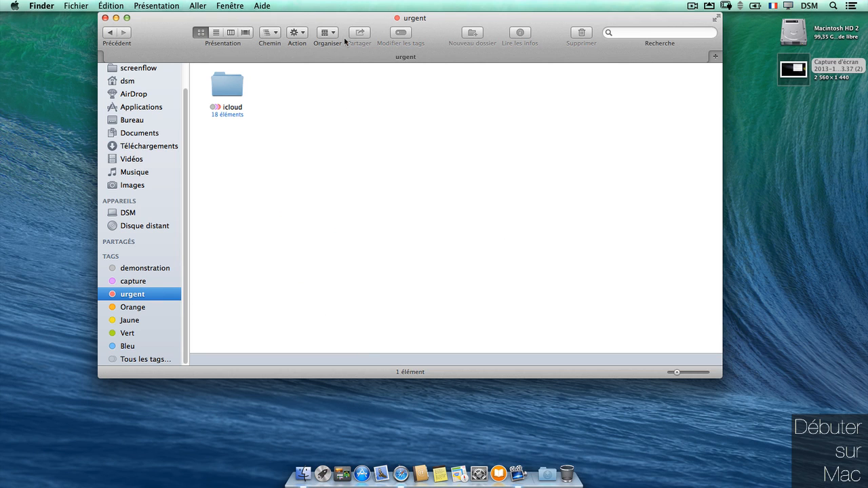
# Step: Shift the urgent window slightly clear of its old spot and check the tag choices of the icloud folder
pyautogui.moveTo(345, 18); pyautogui.dragTo(350, 19)
pyautogui.click(233, 86)
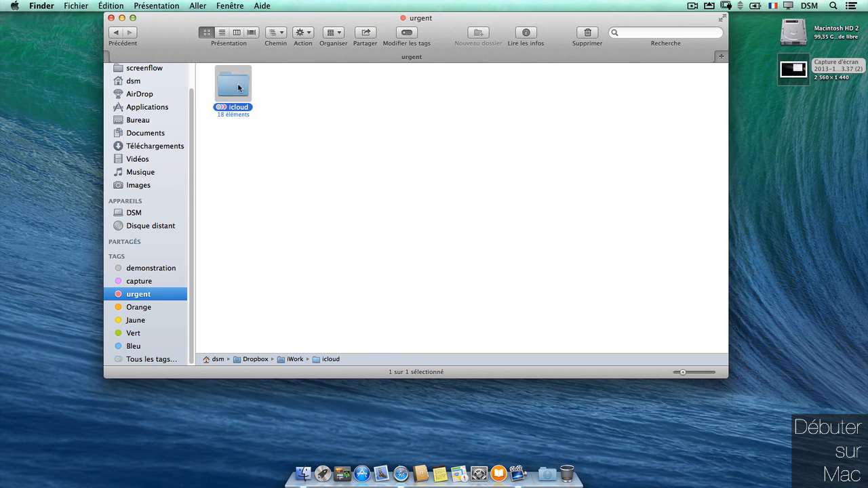
pyautogui.rightClick(235, 85)
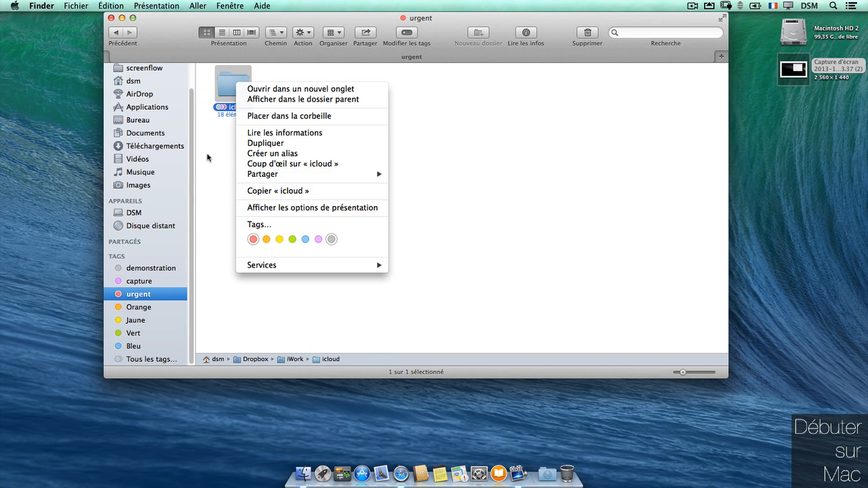
pyautogui.click(211, 155)
pyautogui.click(299, 98)
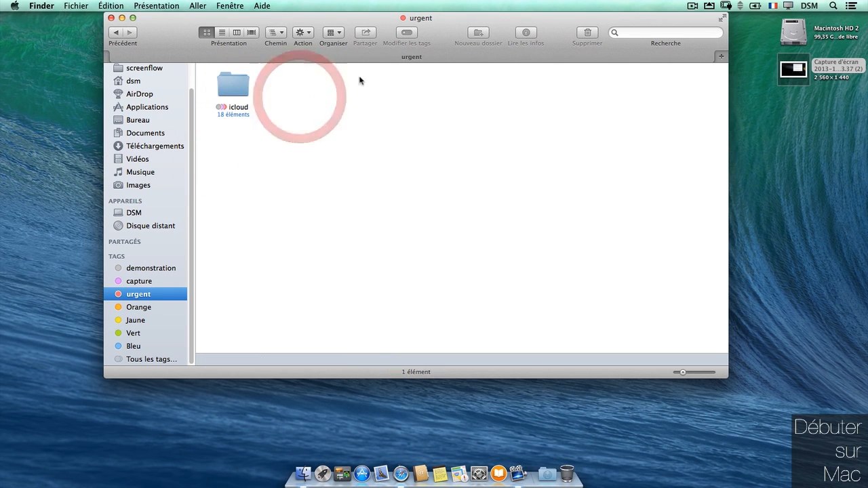
# Step: Open the desktop screenshot in Preview, duplicate it and name the copy capture
pyautogui.doubleClick(797, 67)
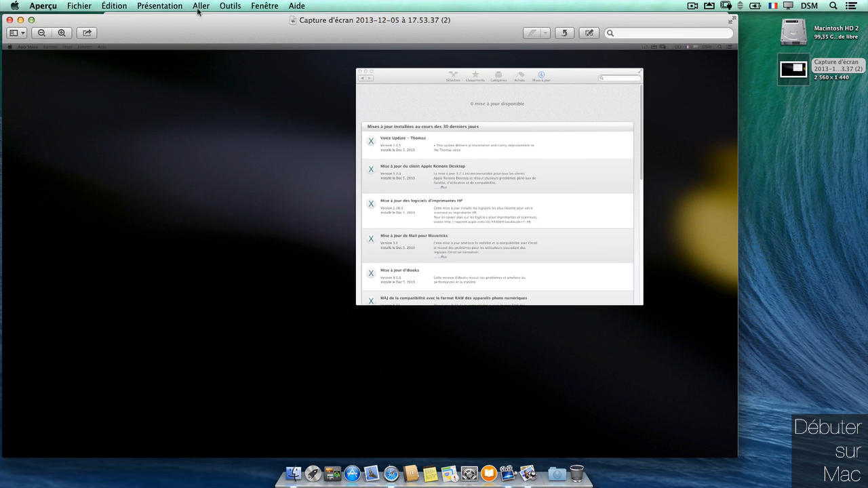
pyautogui.click(201, 7)
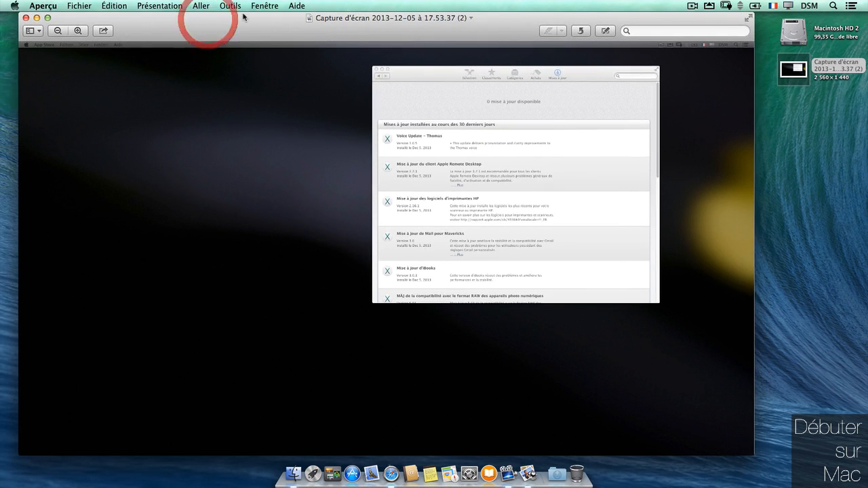
pyautogui.click(100, 88)
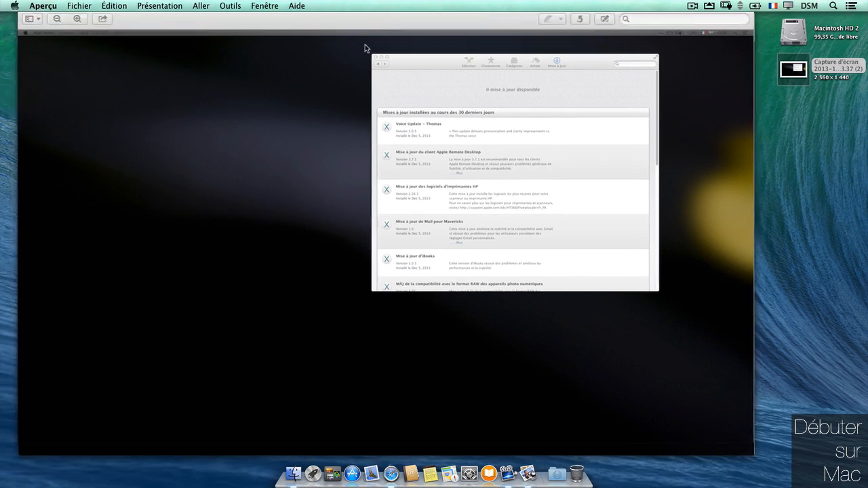
pyautogui.click(432, 8)
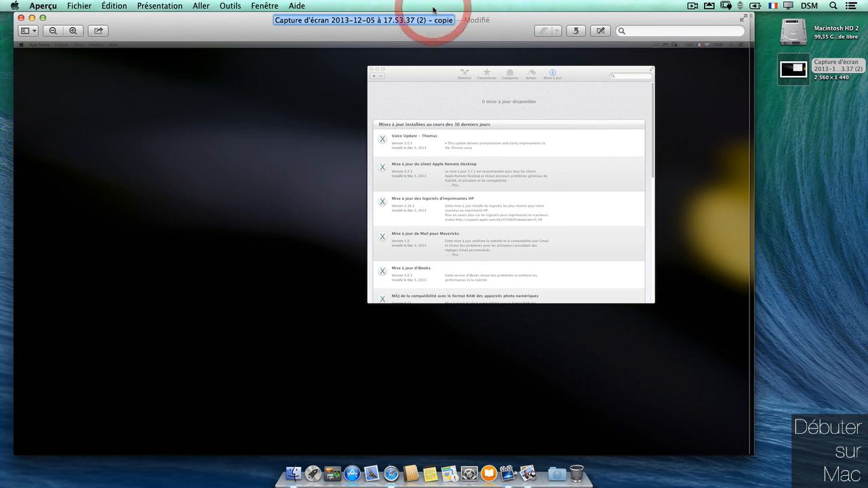
pyautogui.write('capture')
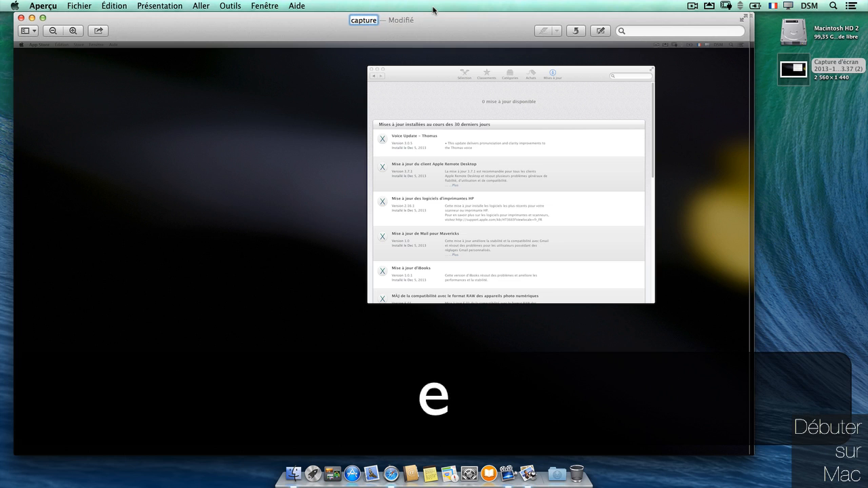
pyautogui.press('Return')
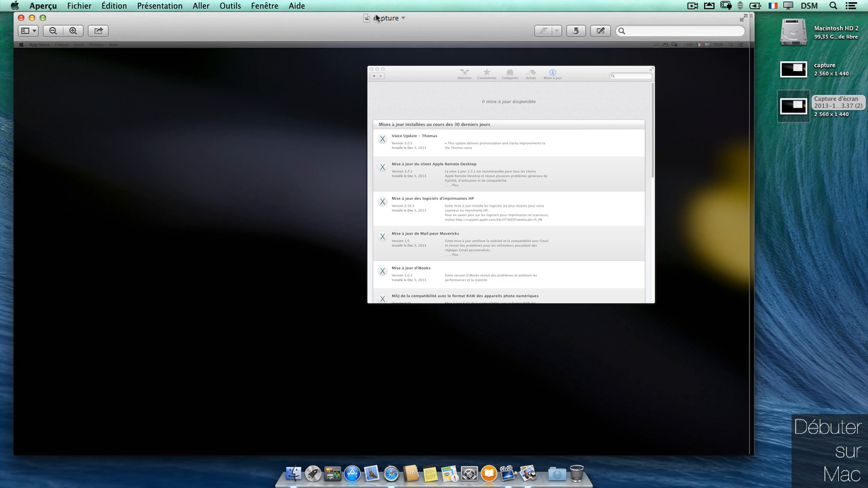
# Step: Assign the urgent tag to the capture image from its document details
pyautogui.click(403, 18)
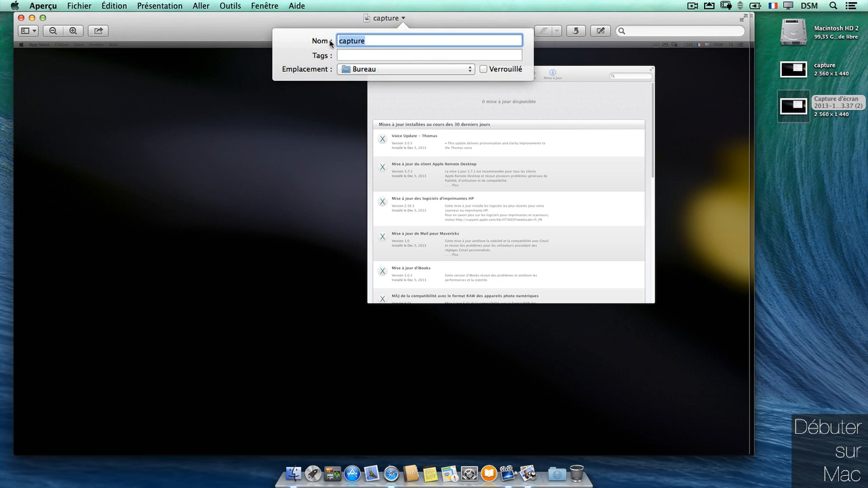
pyautogui.click(347, 54)
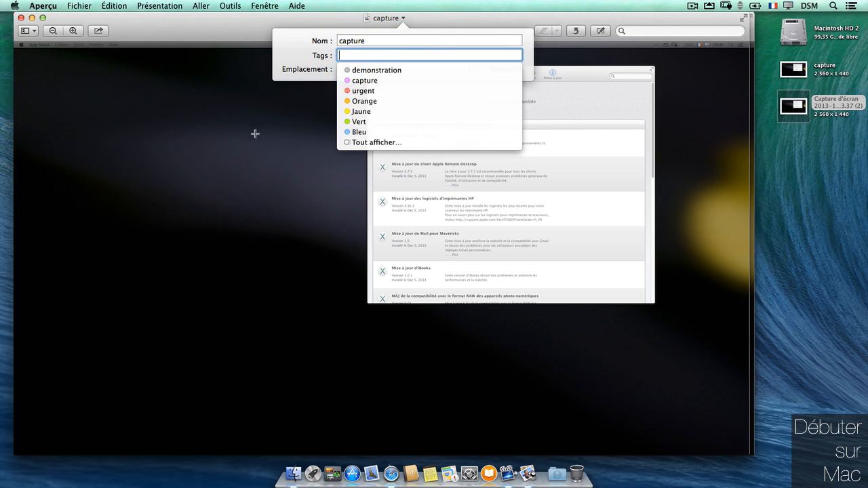
pyautogui.click(358, 91)
pyautogui.click(302, 53)
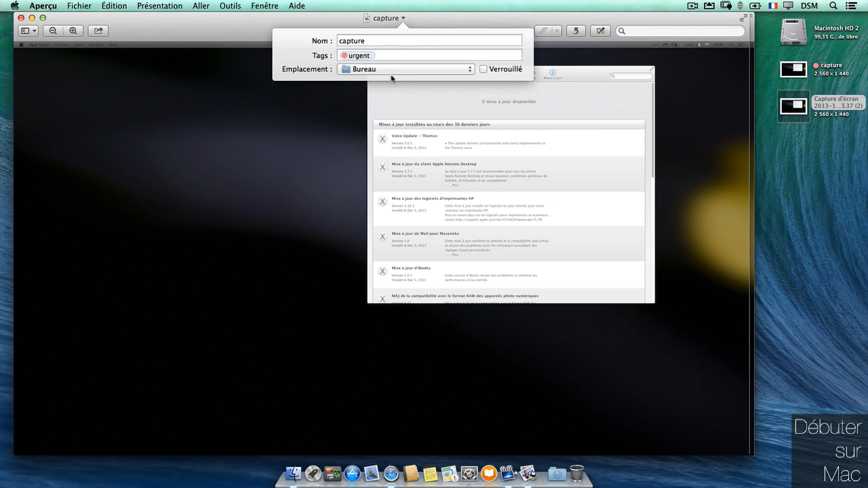
# Step: Review the remaining tag choices and document details of the capture image, then close its window
pyautogui.click(390, 55)
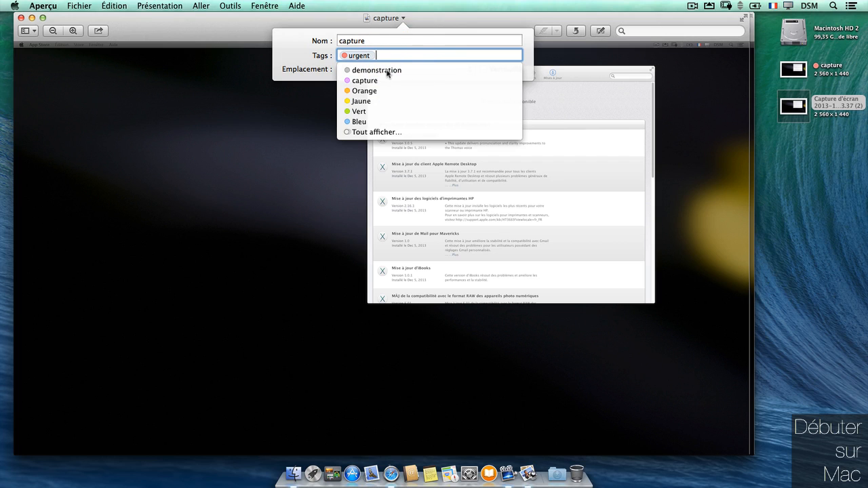
pyautogui.click(438, 21)
pyautogui.click(293, 22)
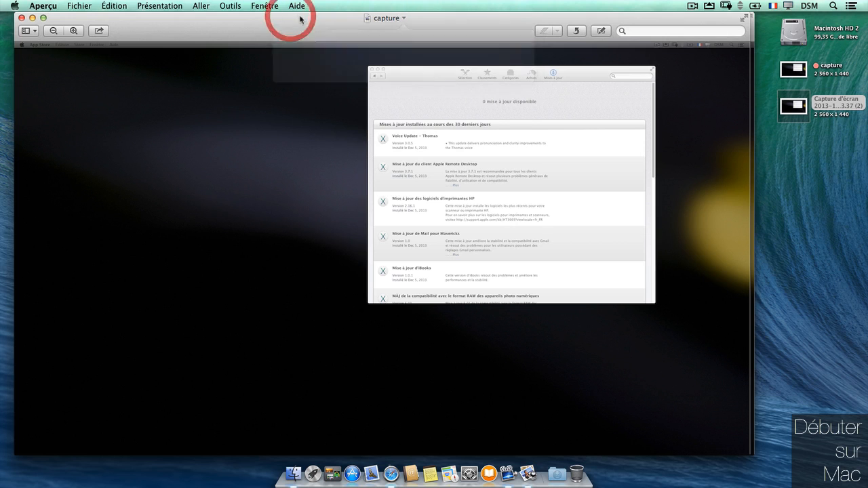
pyautogui.click(406, 18)
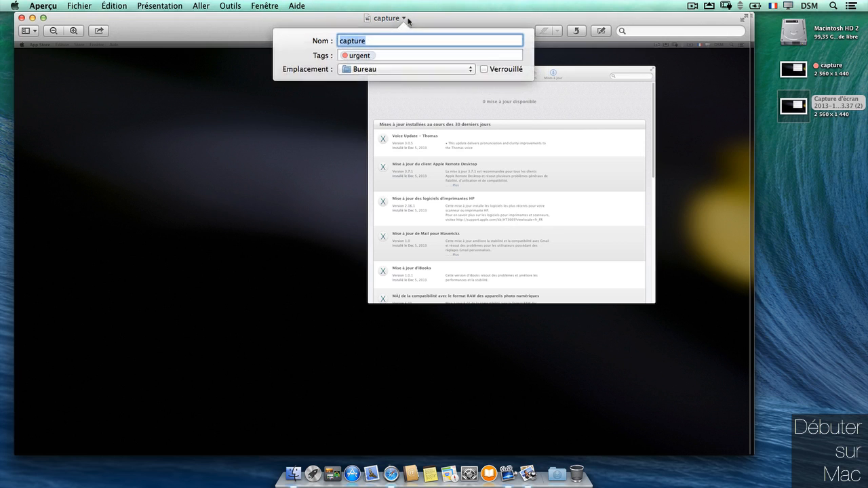
pyautogui.click(437, 27)
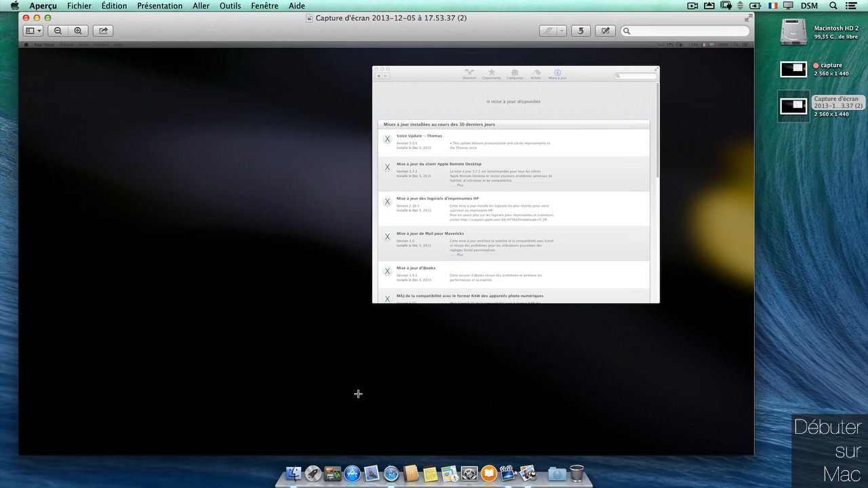
# Step: Switch to Pages and create a new document from the Reportage template
pyautogui.press('super+space')
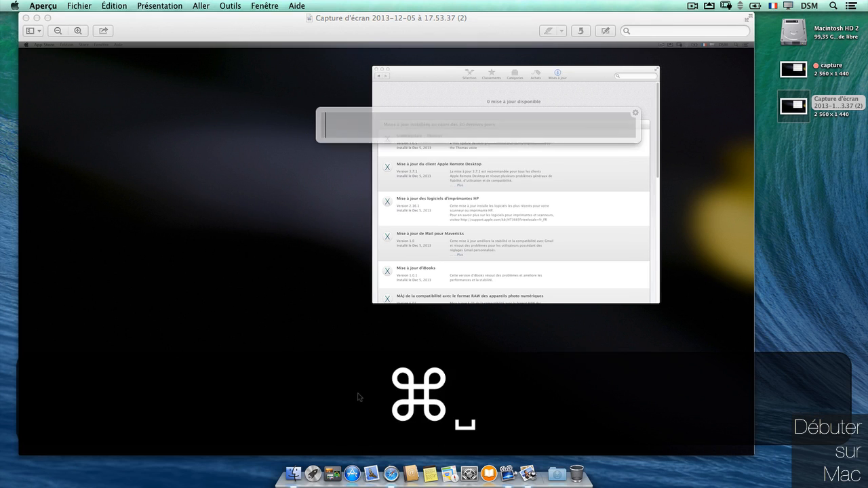
pyautogui.write('paf')
pyautogui.press('BackSpace')
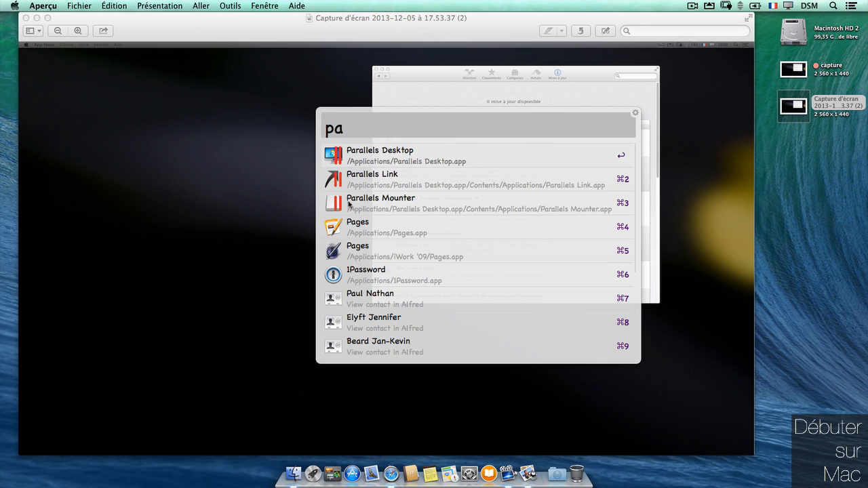
pyautogui.click(359, 225)
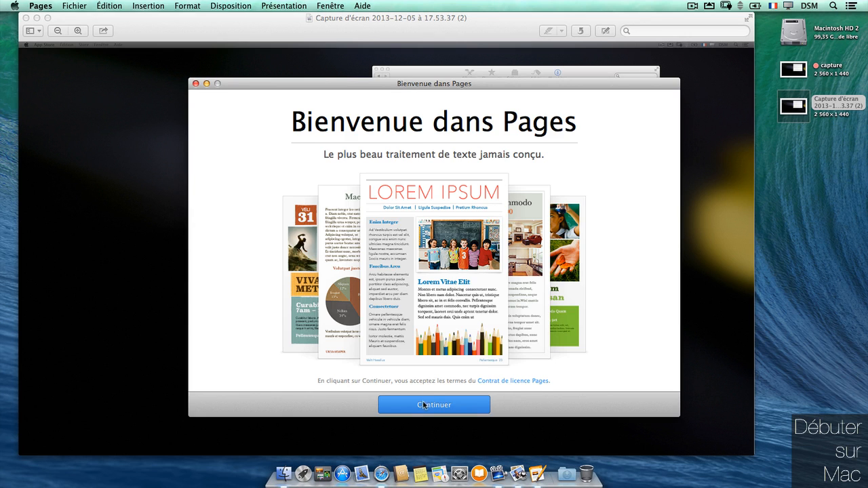
pyautogui.click(423, 405)
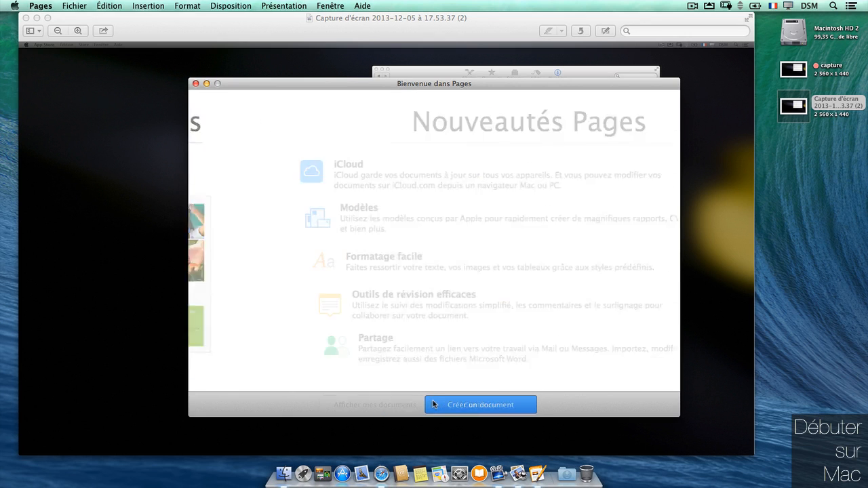
pyautogui.click(487, 406)
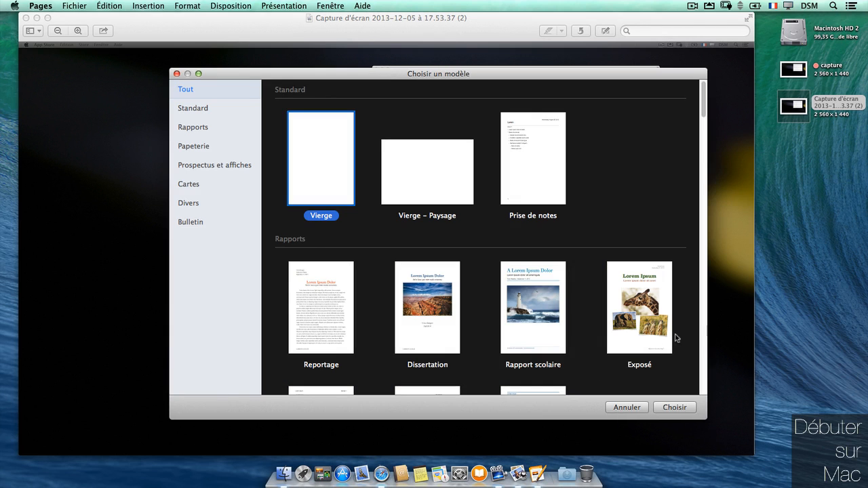
pyautogui.doubleClick(323, 307)
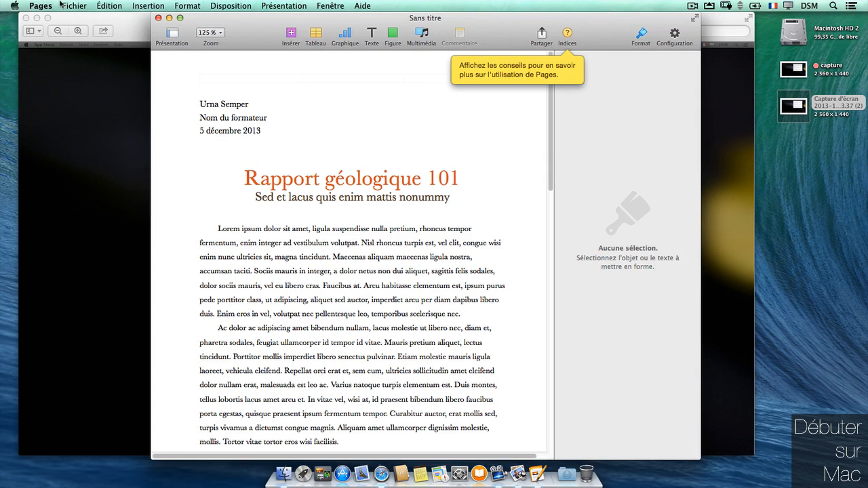
# Step: Start saving the new report and give it the Orange, urgent and Bleu tags, with the full tag list shown
pyautogui.click(39, 5)
pyautogui.moveTo(76, 6)
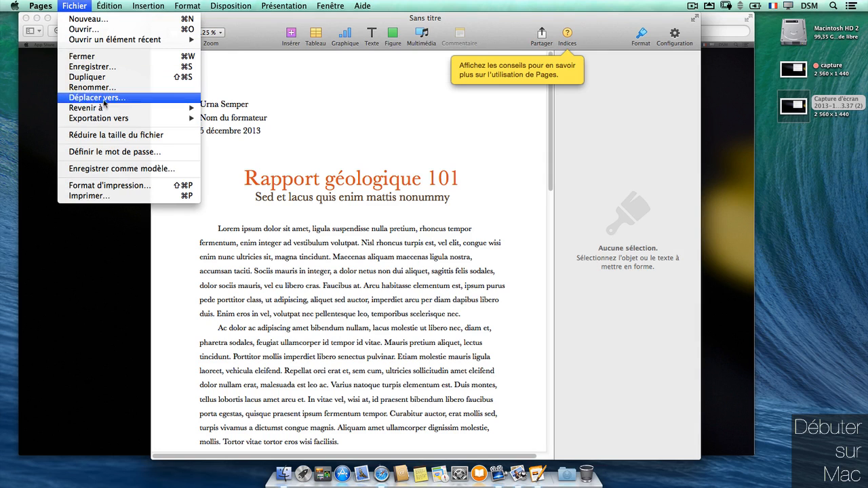
pyautogui.click(112, 67)
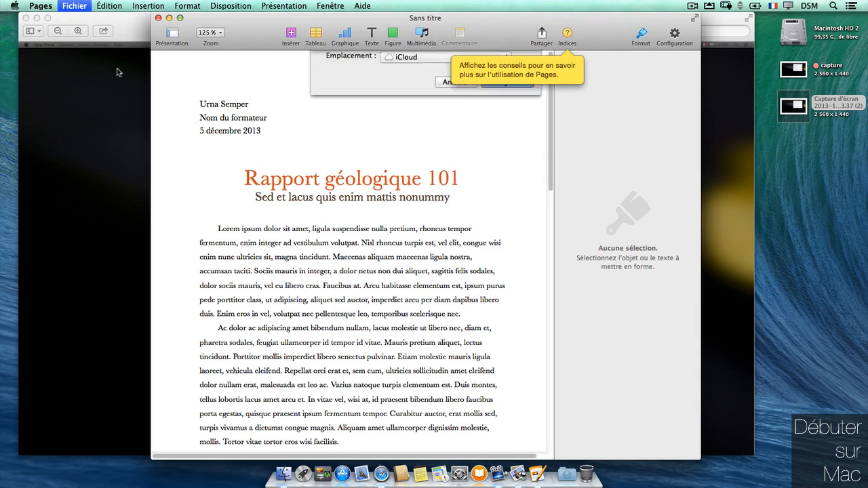
pyautogui.click(410, 86)
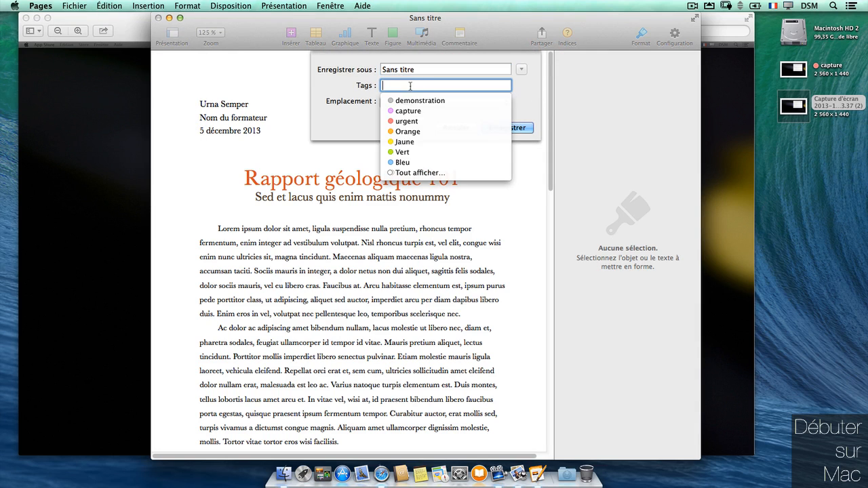
pyautogui.click(427, 174)
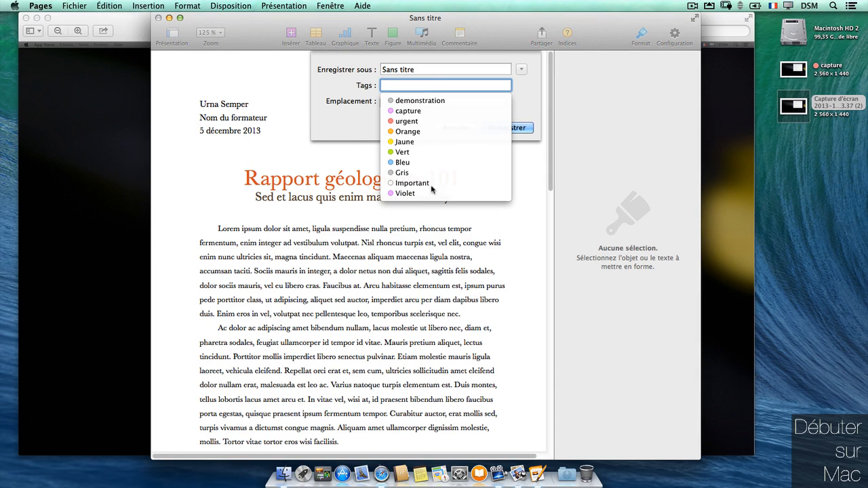
pyautogui.click(420, 130)
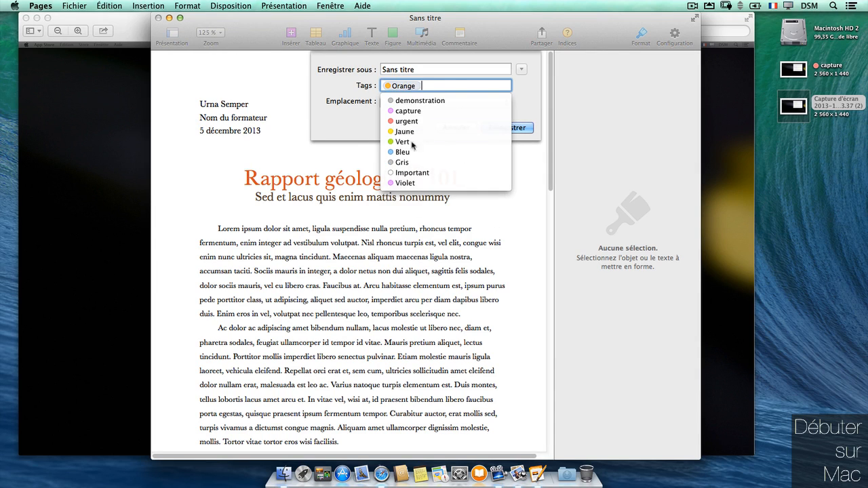
pyautogui.click(409, 121)
pyautogui.click(403, 142)
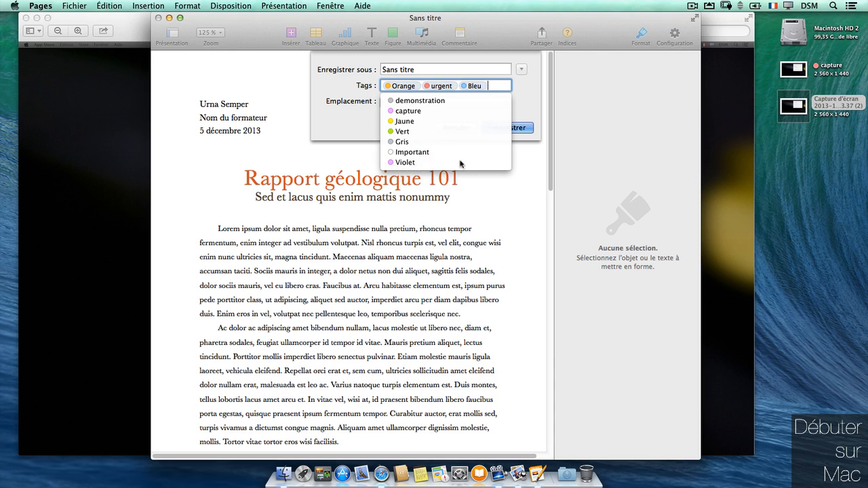
# Step: Save the tagged report to the desktop under the name Sans titre
pyautogui.click(496, 57)
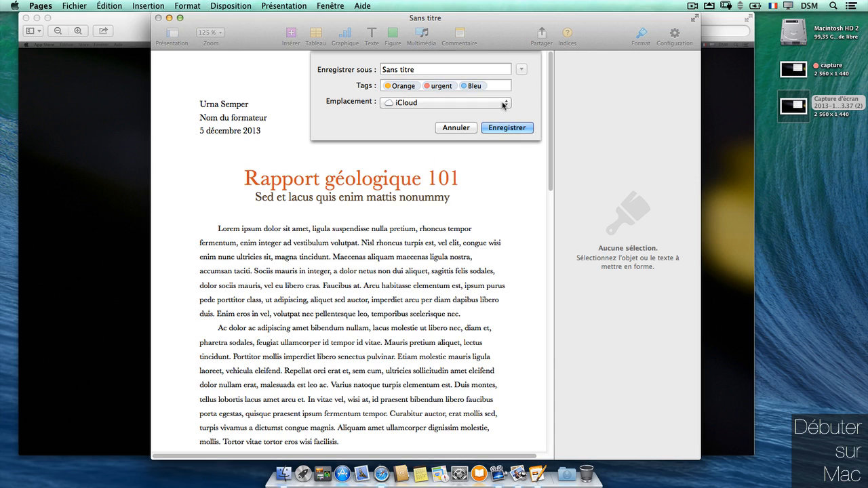
pyautogui.press('super+d')
pyautogui.press('Return')
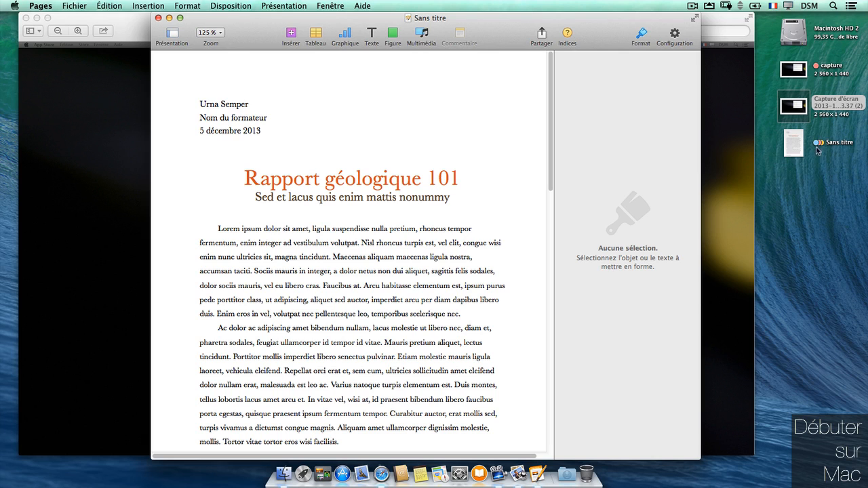
# Step: Close the Pages document and return to the Finder window listing the items tagged urgent
pyautogui.click(159, 19)
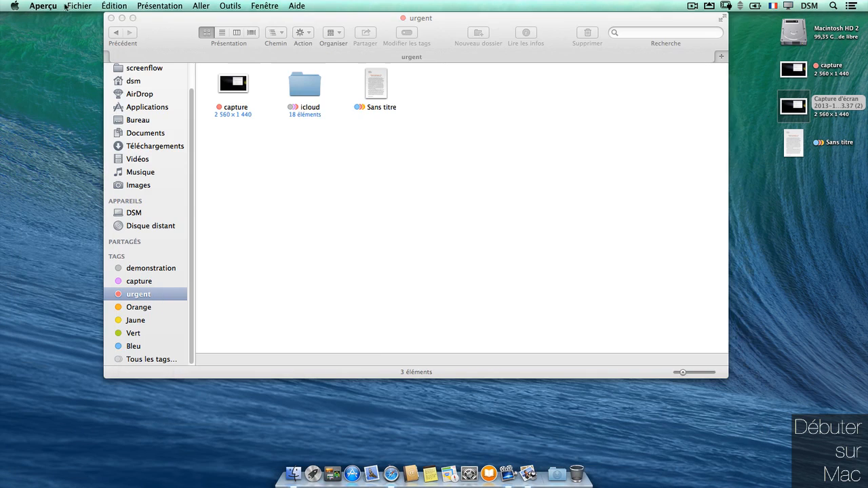
pyautogui.click(467, 234)
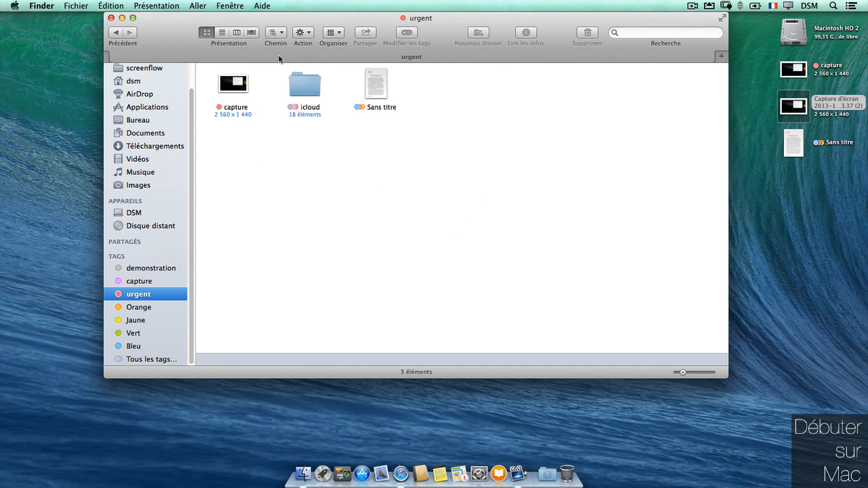
# Step: Search the Finder window for tag:urgent and apply the suggested urgent tag as the search filter
pyautogui.click(654, 31)
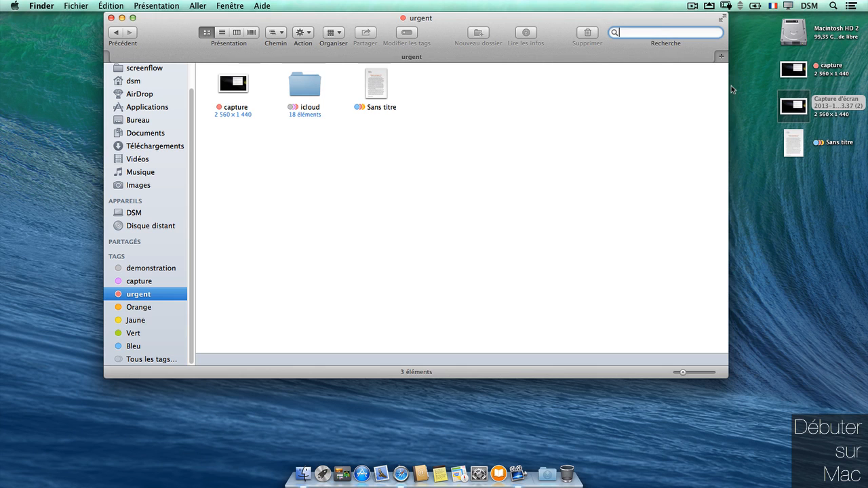
pyautogui.write('ta')
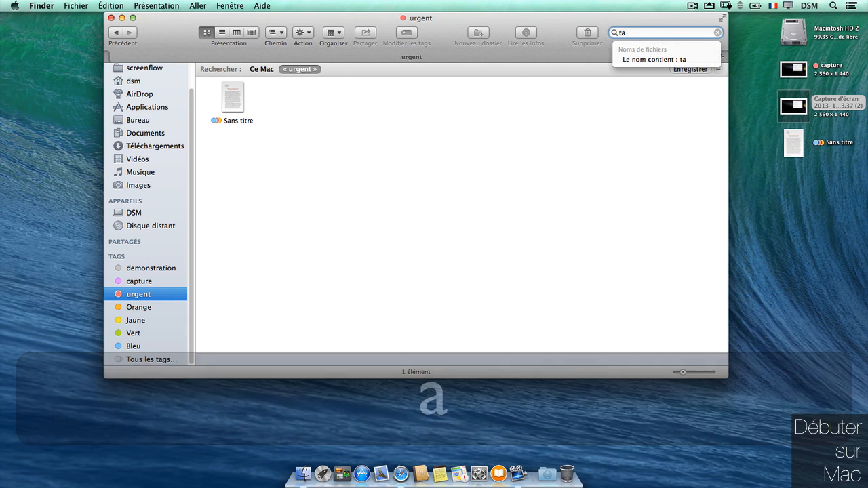
pyautogui.write('g:')
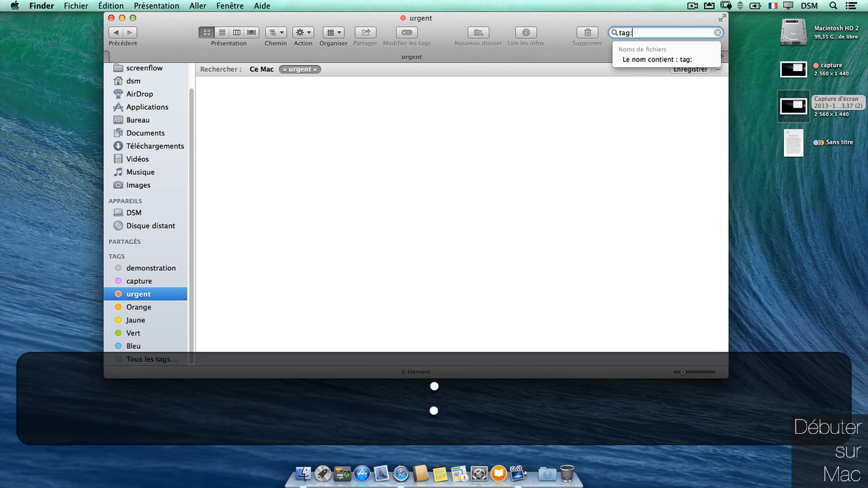
pyautogui.write('urgent')
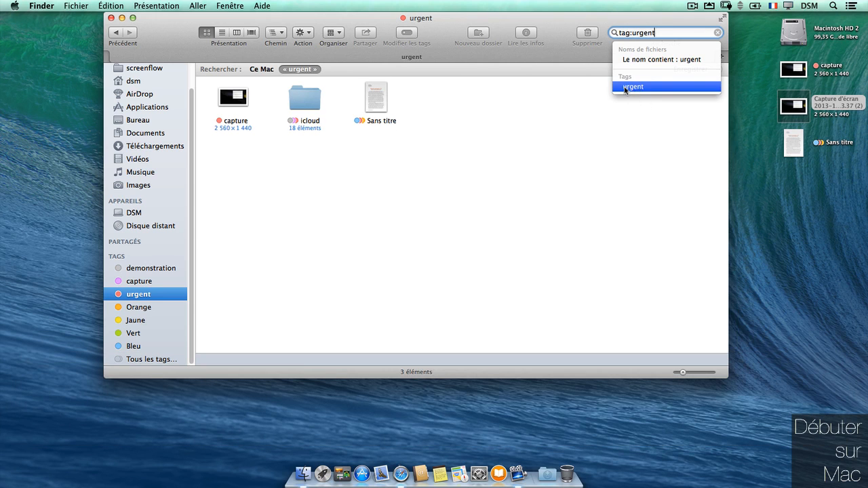
pyautogui.click(627, 86)
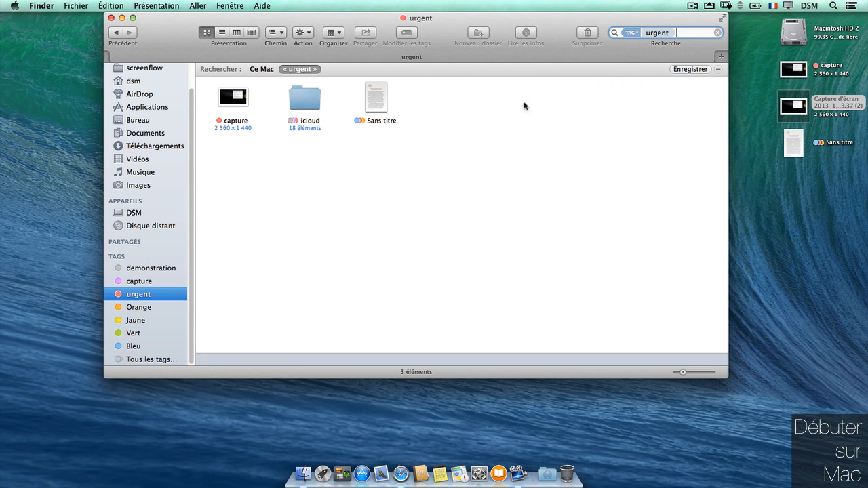
# Step: Search Spotlight for tag:orange, preview the Sans titre document, and return to the Finder window
pyautogui.click(836, 4)
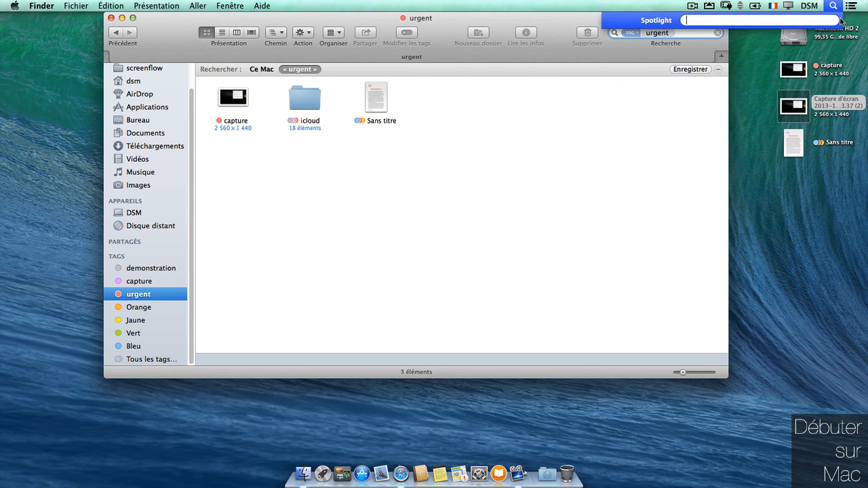
pyautogui.write('tag:o')
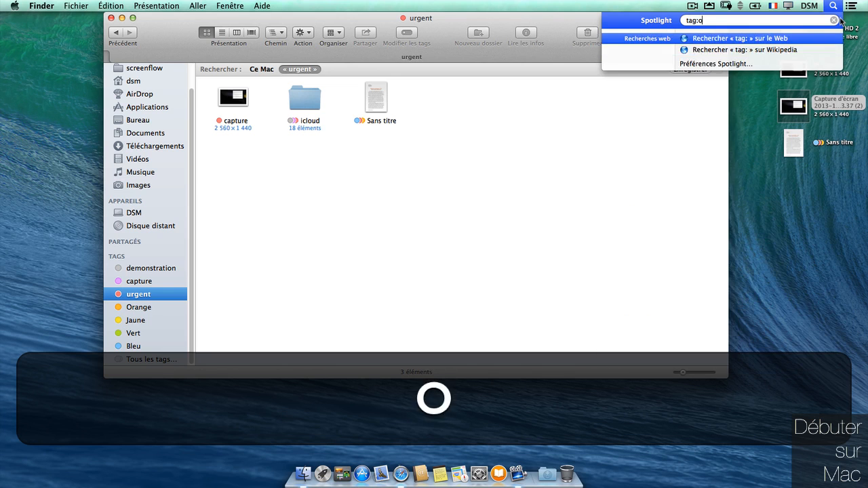
pyautogui.write('range')
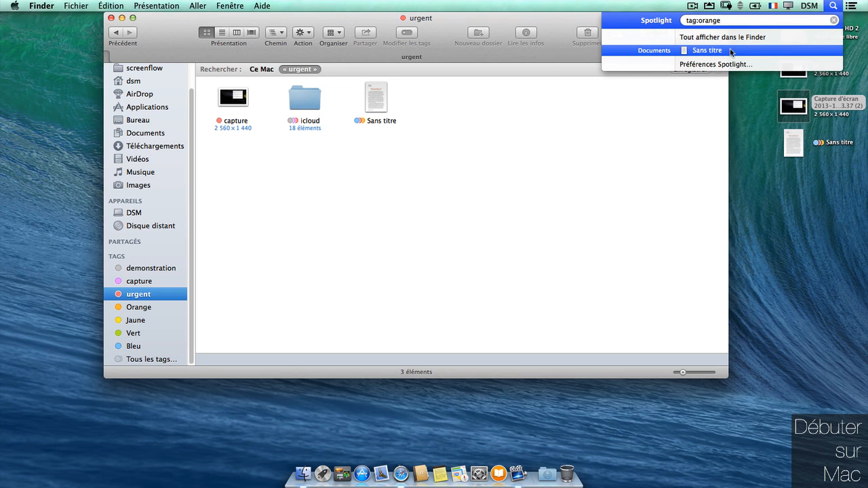
pyautogui.moveTo(733, 53)
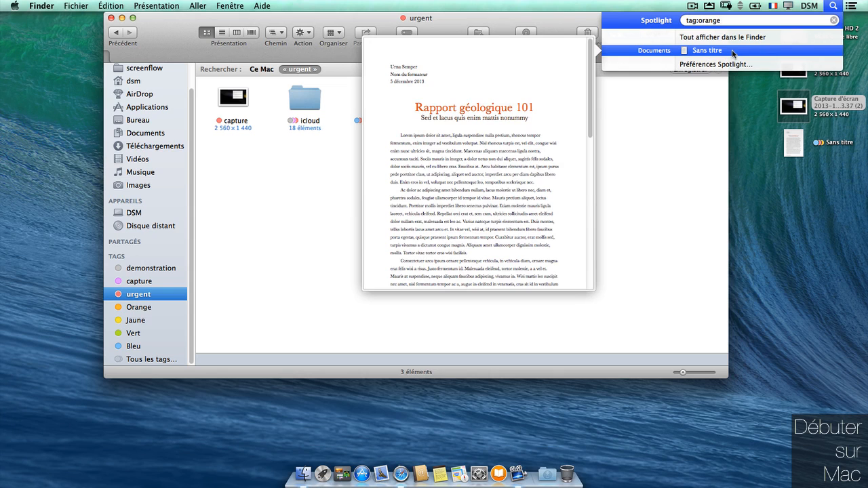
pyautogui.moveTo(445, 16); pyautogui.dragTo(440, 16)
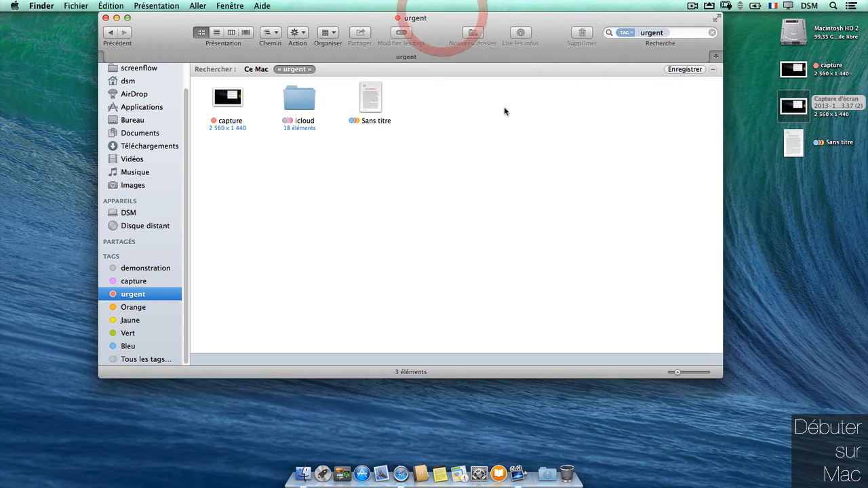
# Step: Clear the urgent tag search and create a new smart folder
pyautogui.click(712, 32)
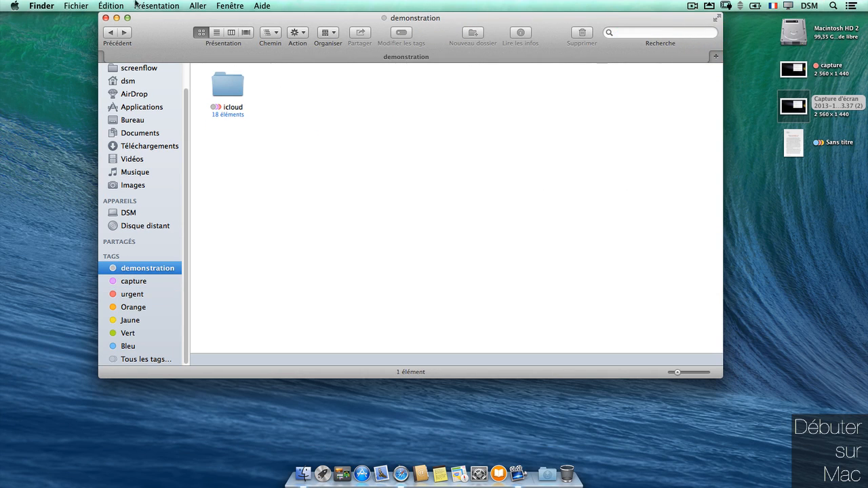
pyautogui.click(51, 5)
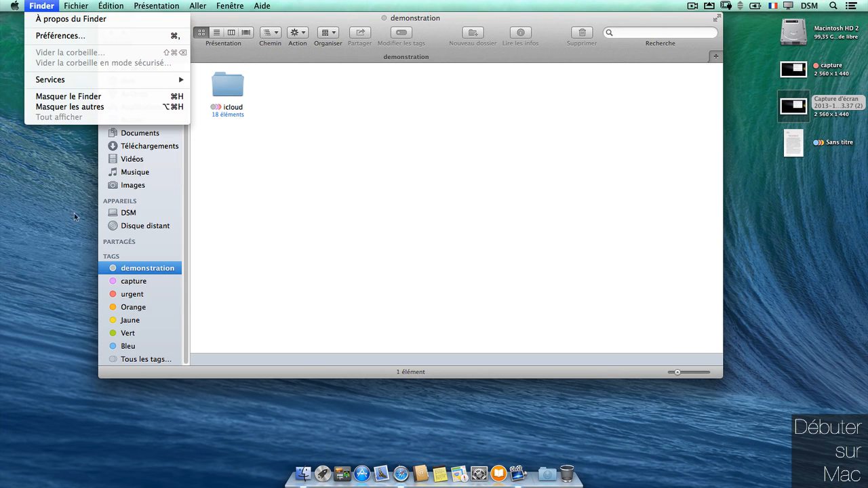
pyautogui.moveTo(72, 6)
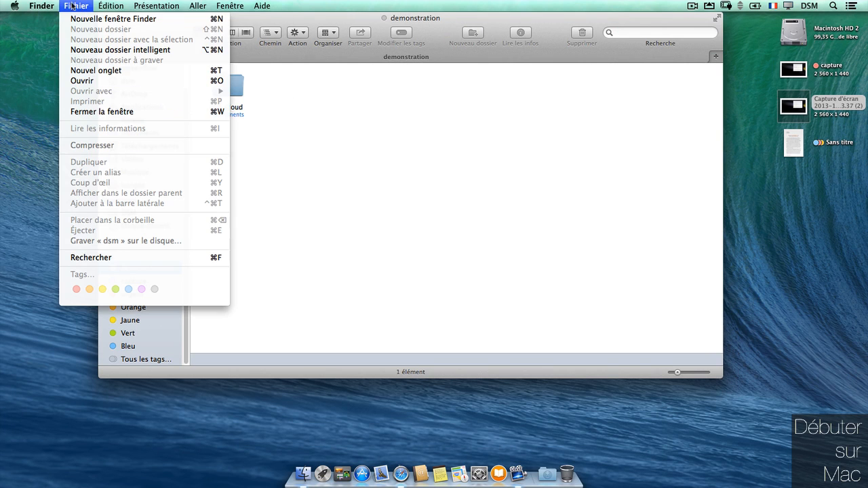
pyautogui.click(92, 50)
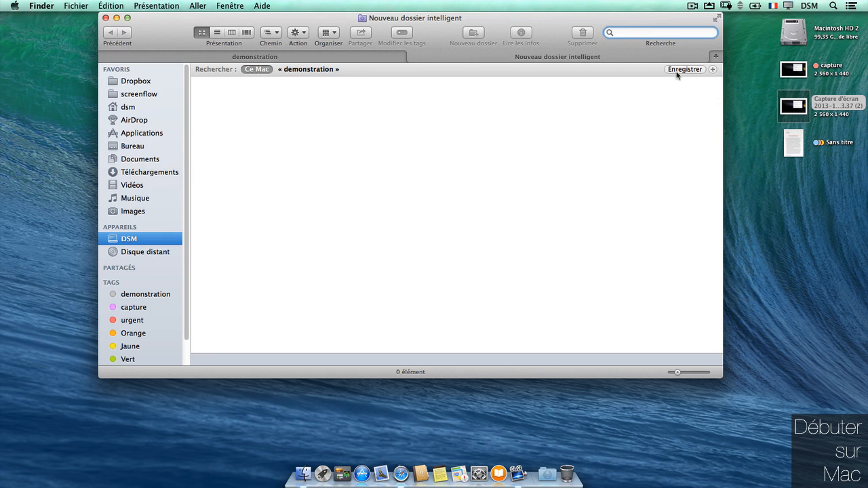
# Step: Filter the new smart folder with tag:urgent, applying the suggested urgent tag
pyautogui.write('ta')
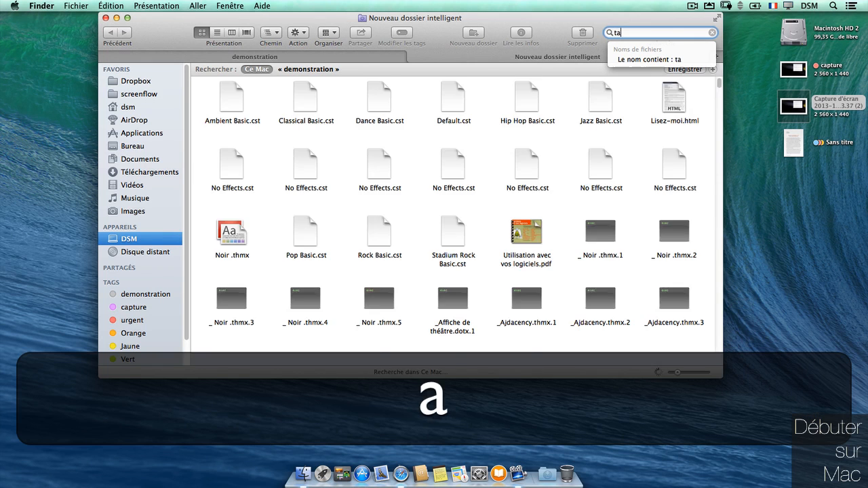
pyautogui.write('g:')
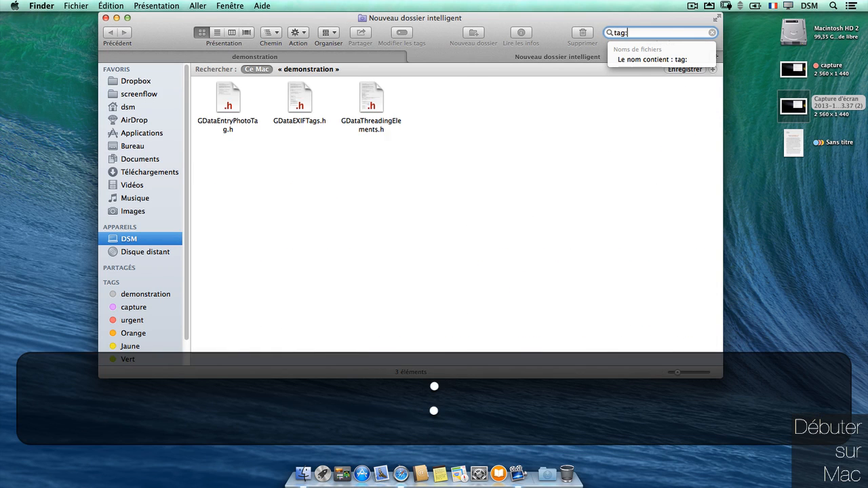
pyautogui.write('urgent')
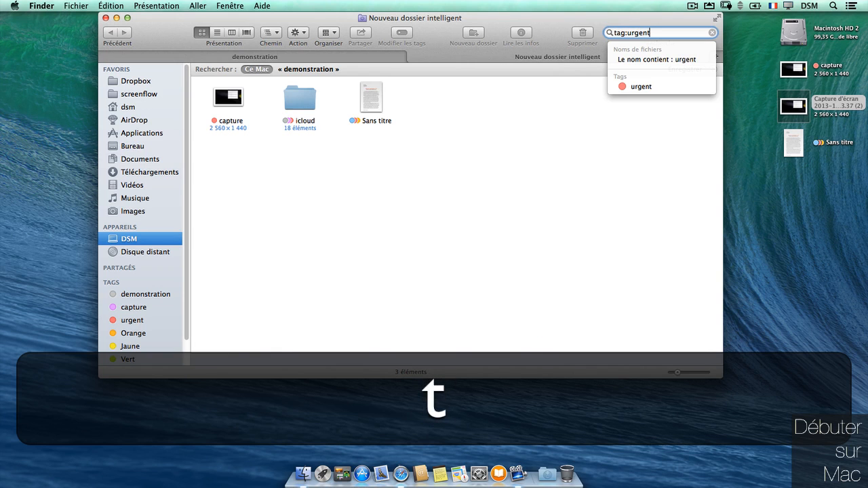
pyautogui.click(667, 86)
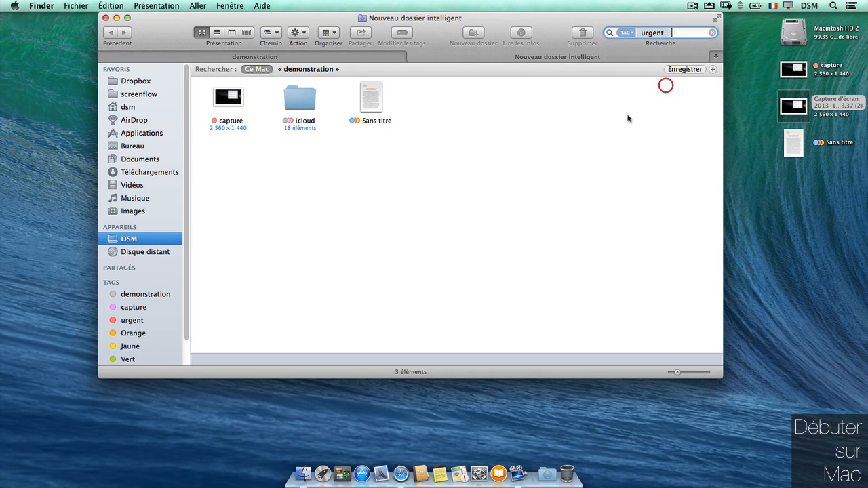
# Step: Add a criterion to the smart folder using the Tags attribute, and include that attribute in the criteria menu
pyautogui.click(713, 69)
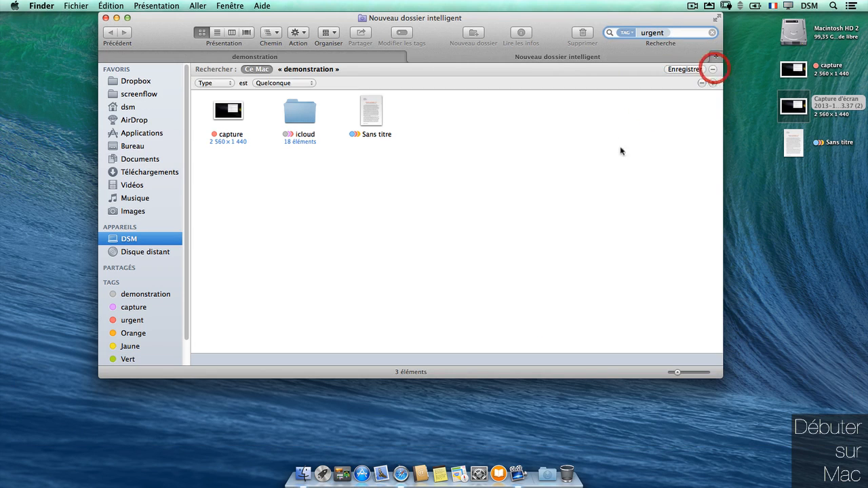
pyautogui.click(218, 84)
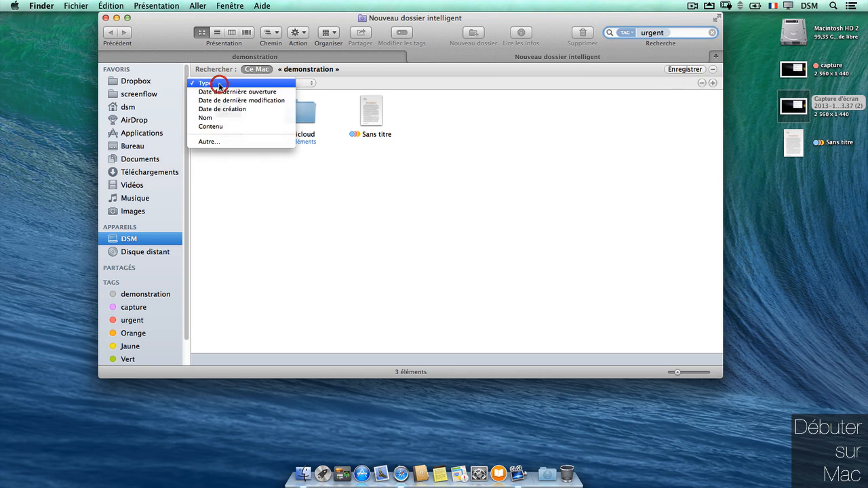
pyautogui.click(206, 142)
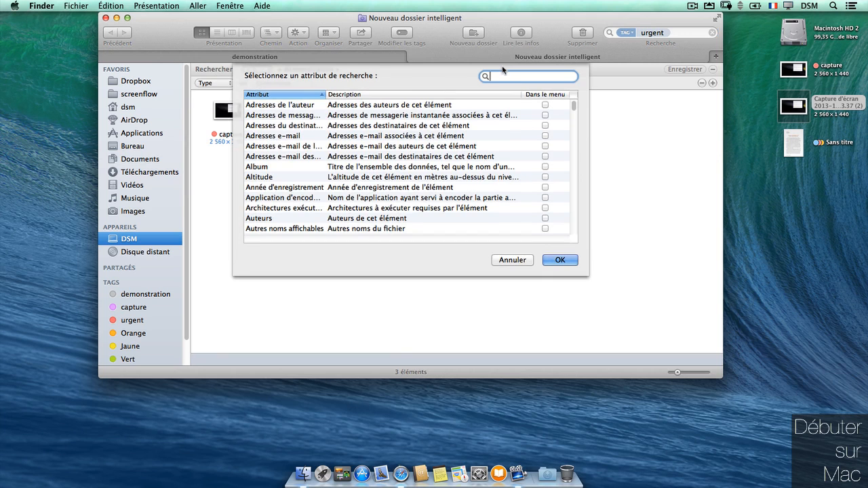
pyautogui.write('tag')
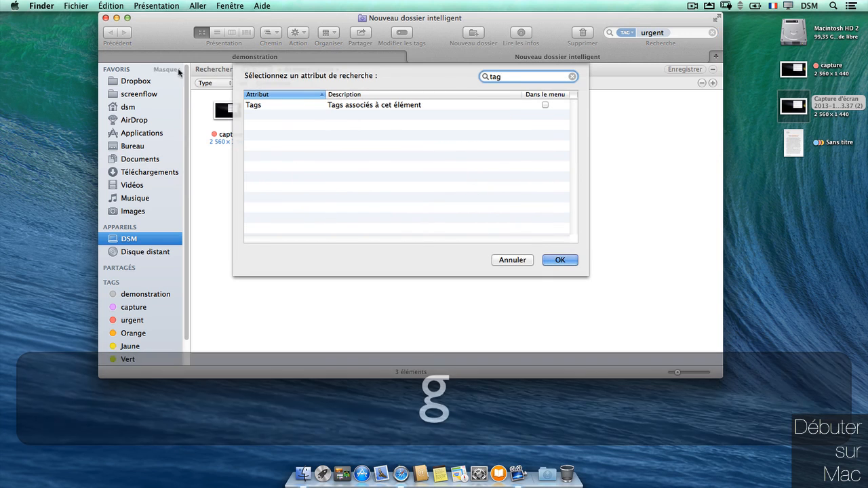
pyautogui.click(377, 106)
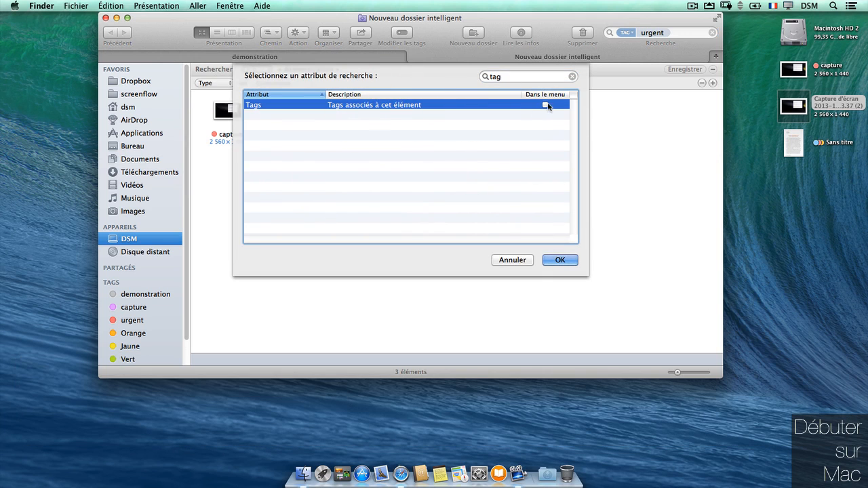
pyautogui.click(546, 105)
pyautogui.click(564, 261)
# Step: Set the smart folder's Tags criterion to est orange
pyautogui.click(280, 84)
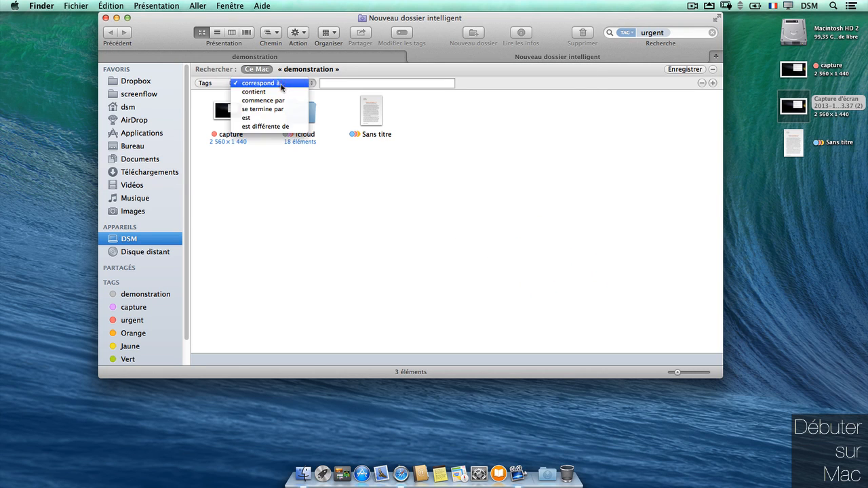
pyautogui.click(276, 118)
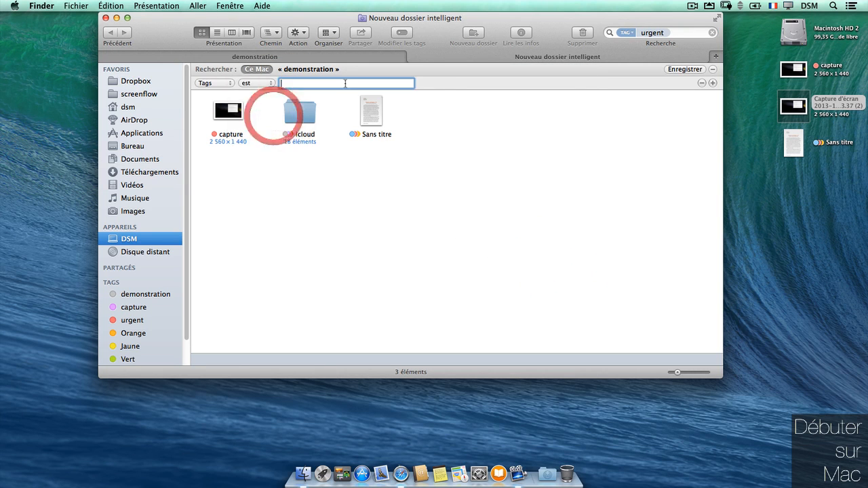
pyautogui.write('ora')
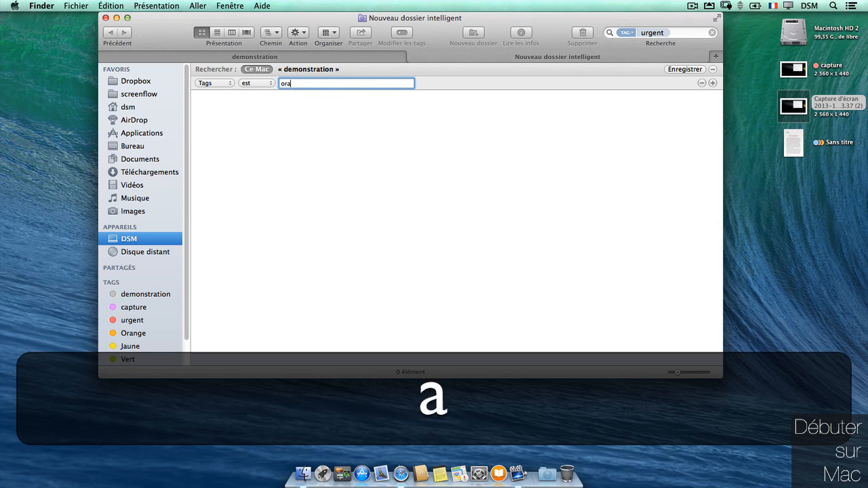
pyautogui.write('nge')
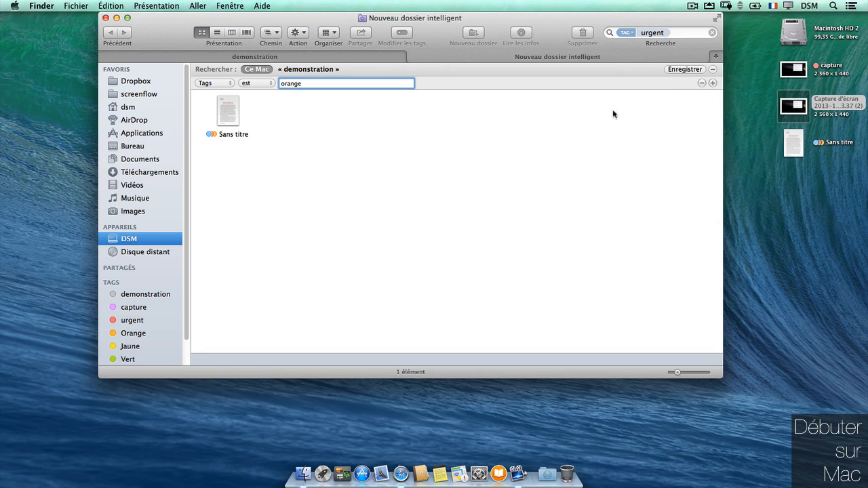
# Step: Remove the Tags criterion row from the smart folder
pyautogui.click(585, 126)
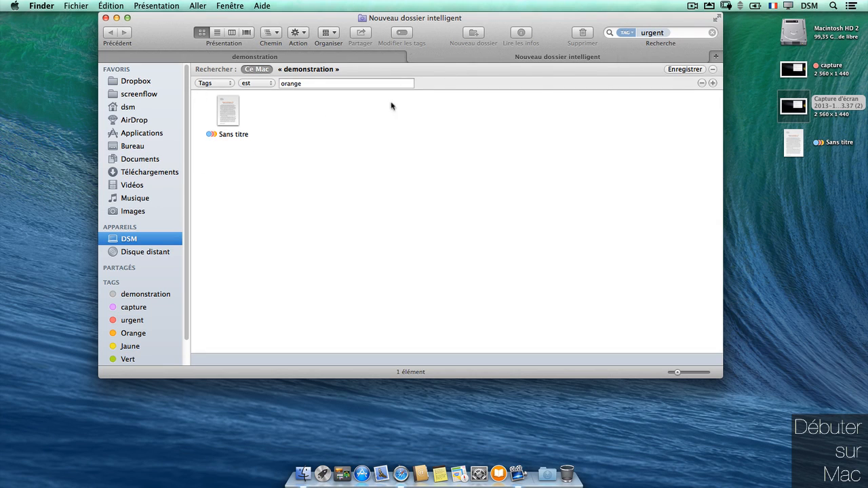
pyautogui.click(702, 83)
pyautogui.click(645, 128)
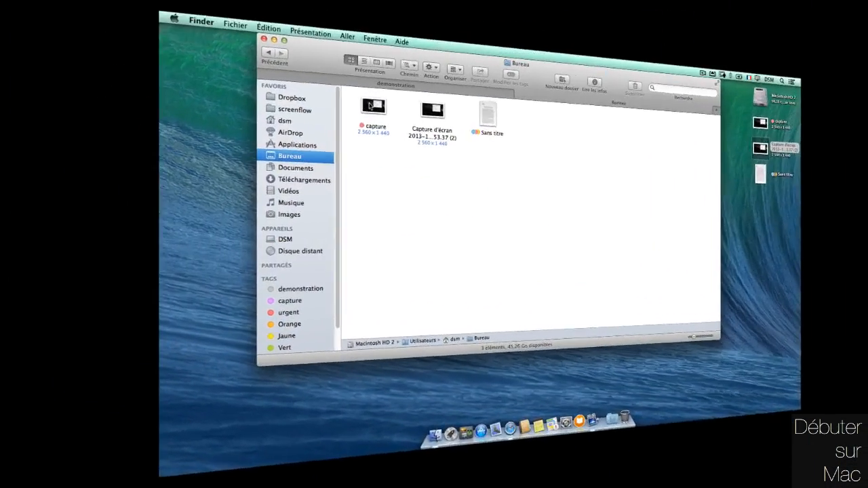
# Step: Examine the tag options for the capture file in the Bureau folder, including the full tag list, without changing its tags
pyautogui.rightClick(228, 83)
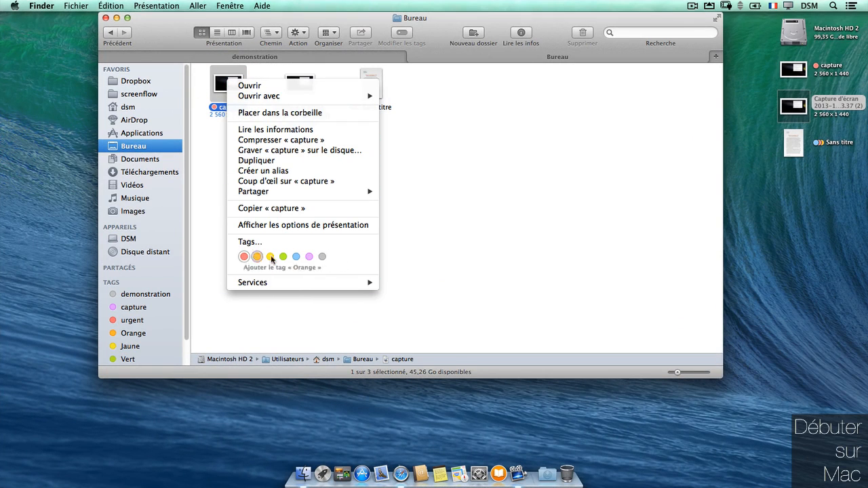
pyautogui.click(455, 239)
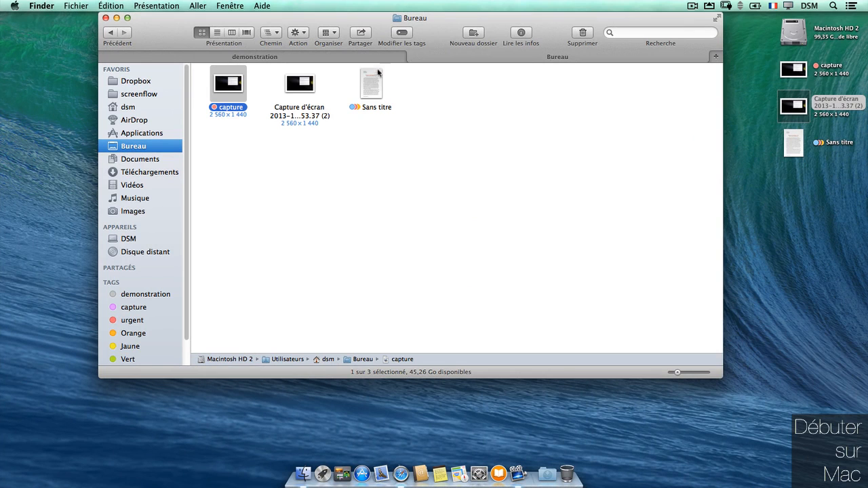
pyautogui.click(397, 33)
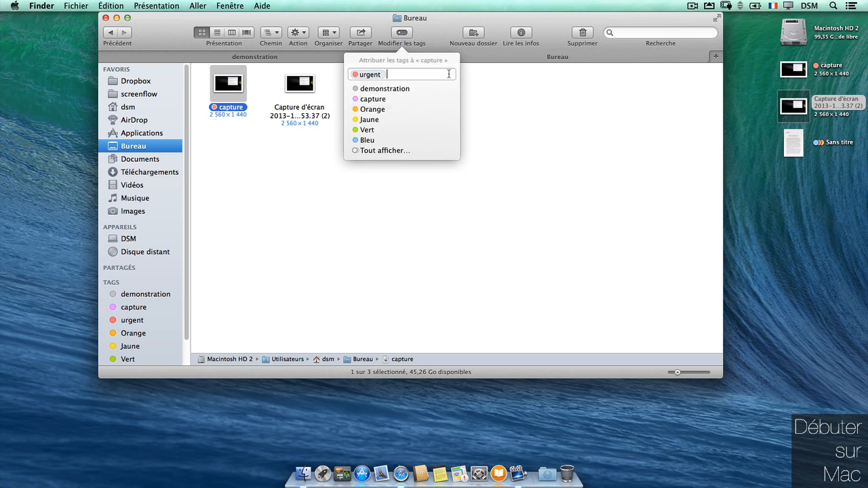
pyautogui.click(374, 151)
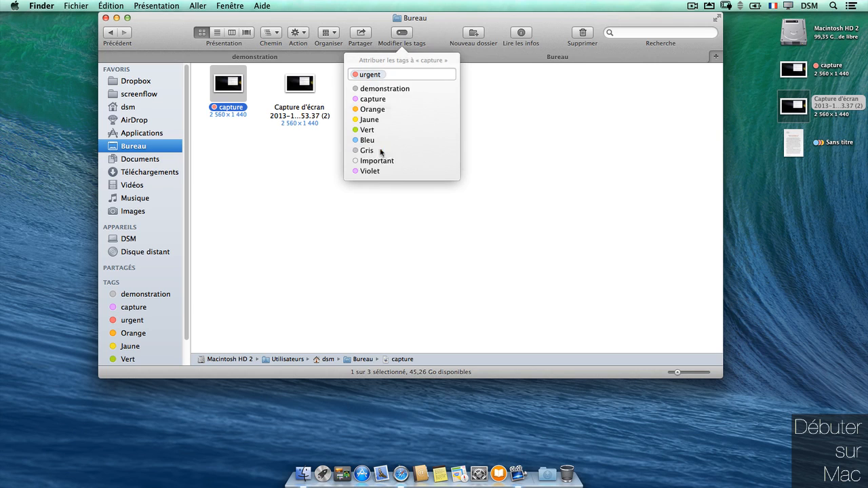
pyautogui.click(253, 202)
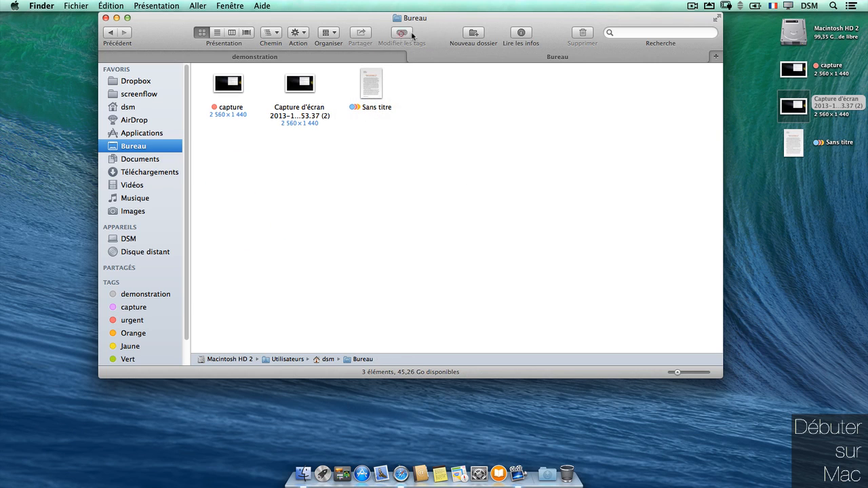
# Step: Examine the ways to assign tags to the Capture d'écran (2) file in the Bureau folder, including the Tags command and colour choices
pyautogui.click(309, 82)
pyautogui.click(402, 33)
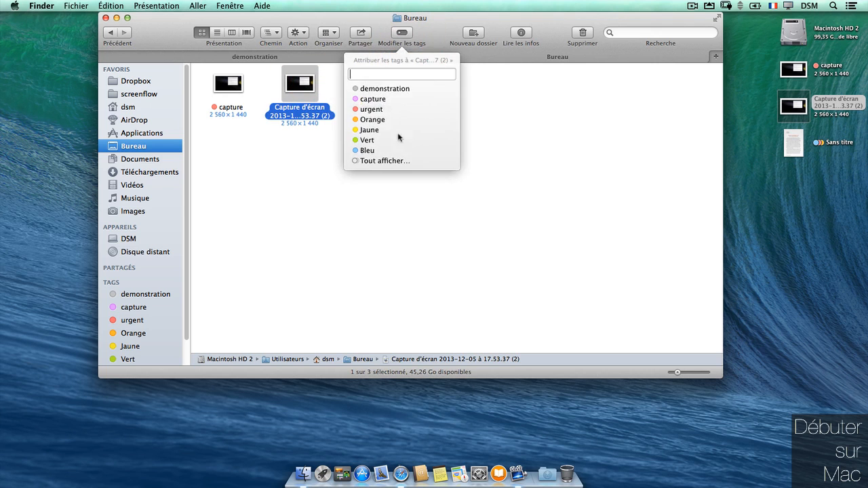
pyautogui.click(514, 157)
pyautogui.click(300, 84)
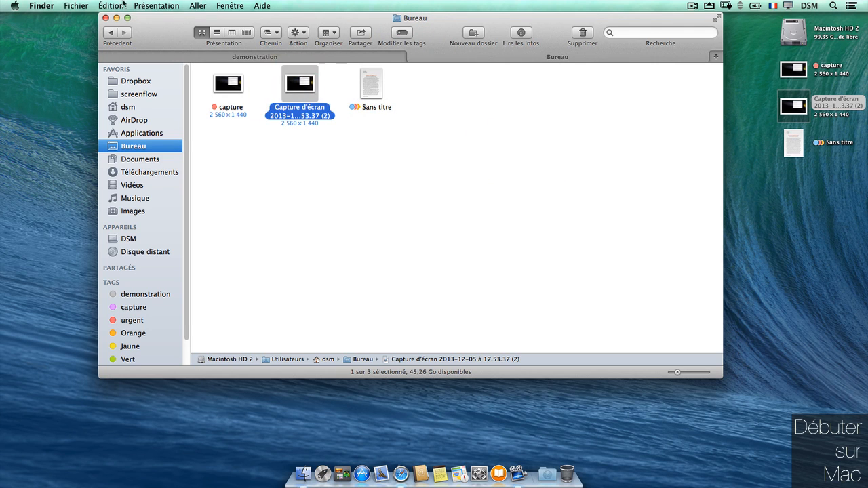
pyautogui.click(76, 6)
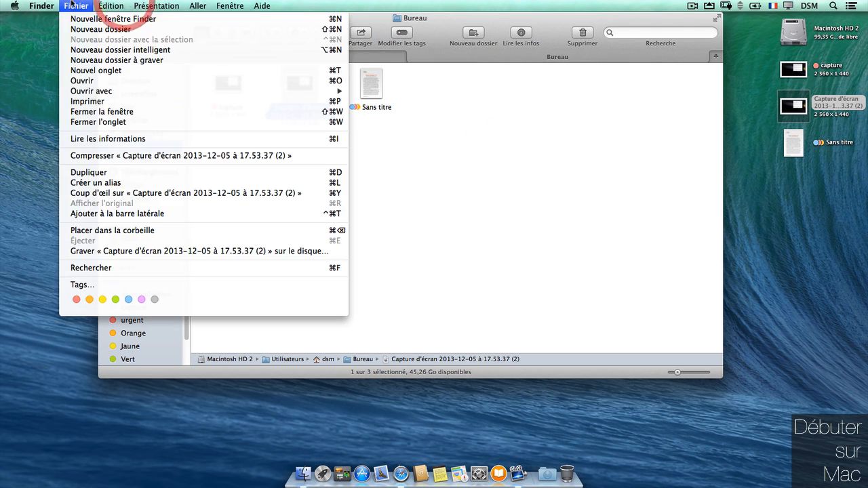
pyautogui.click(80, 285)
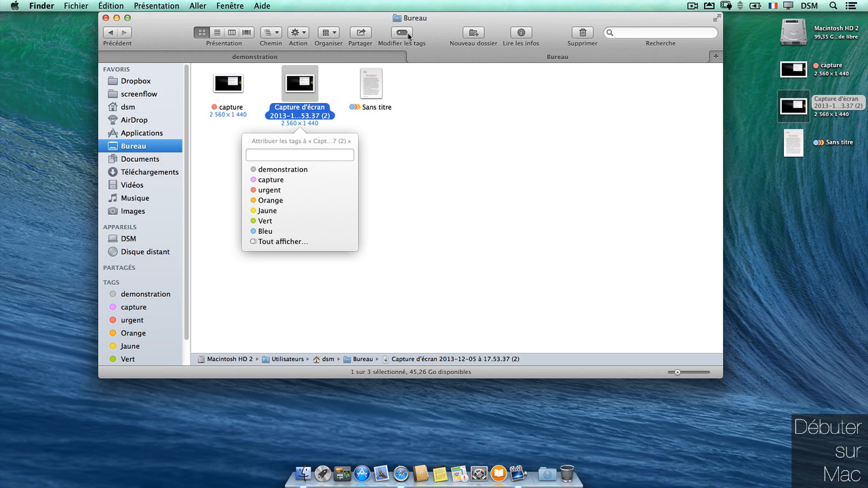
pyautogui.click(76, 6)
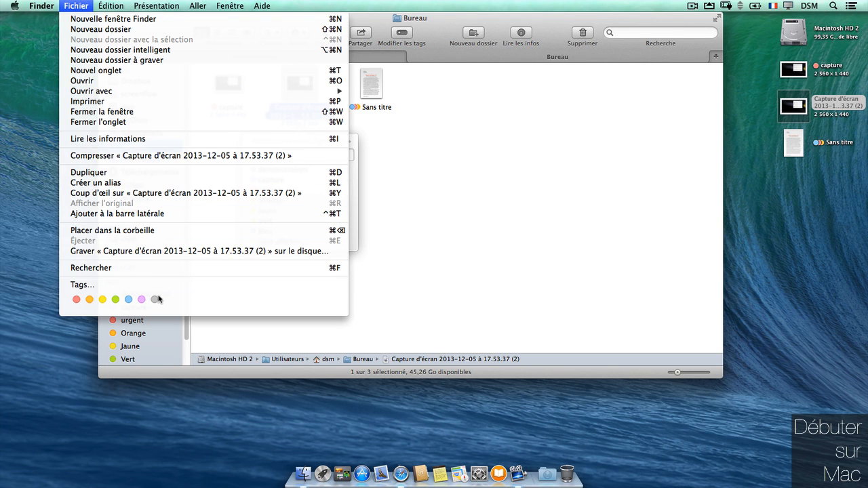
pyautogui.click(43, 227)
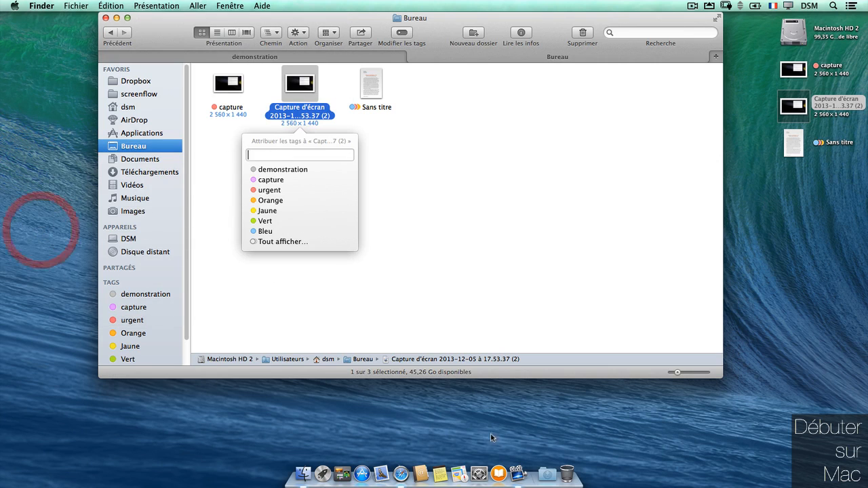
# Step: Switch to System Preferences (Préférences Système) and open the App Shortcuts category of the keyboard shortcut settings
pyautogui.click(485, 484)
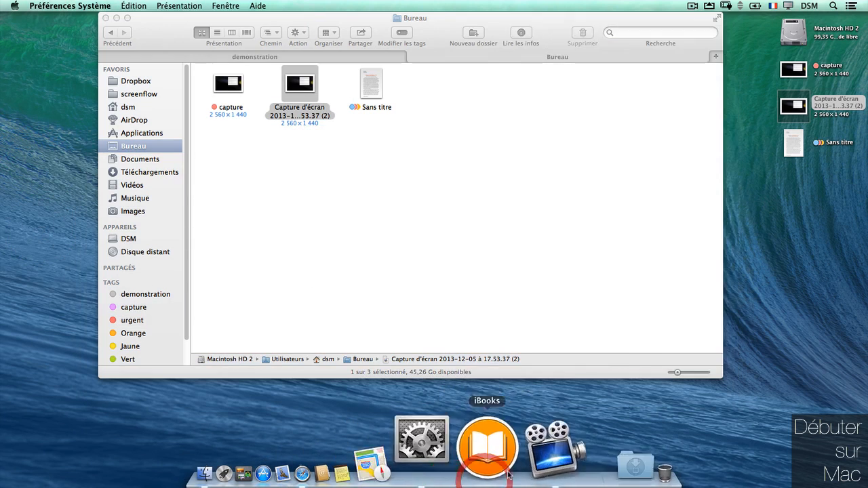
pyautogui.moveTo(625, 43); pyautogui.dragTo(400, 42)
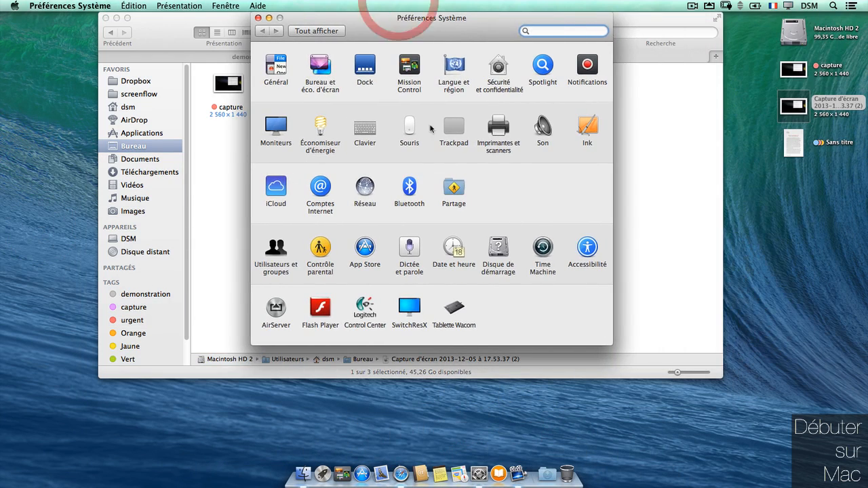
pyautogui.click(362, 127)
pyautogui.click(425, 60)
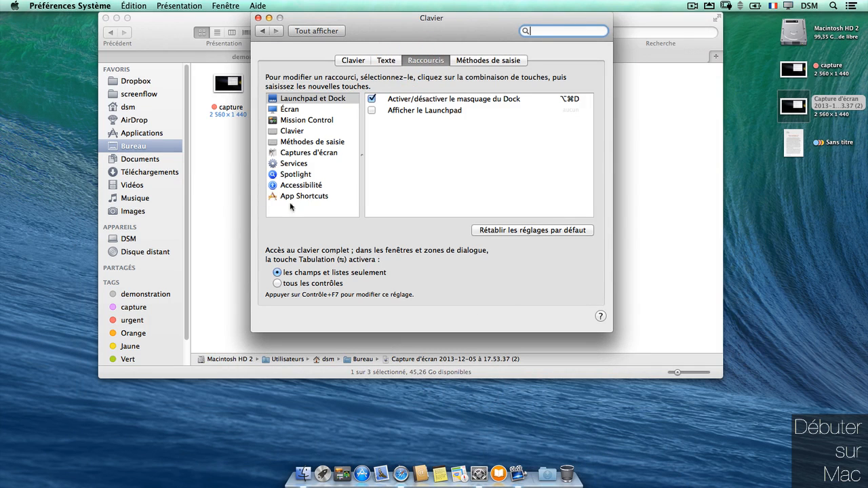
pyautogui.click(296, 197)
# Step: Add an app shortcut for Finder with the menu title Tags... and the key combination Control+T
pyautogui.click(372, 229)
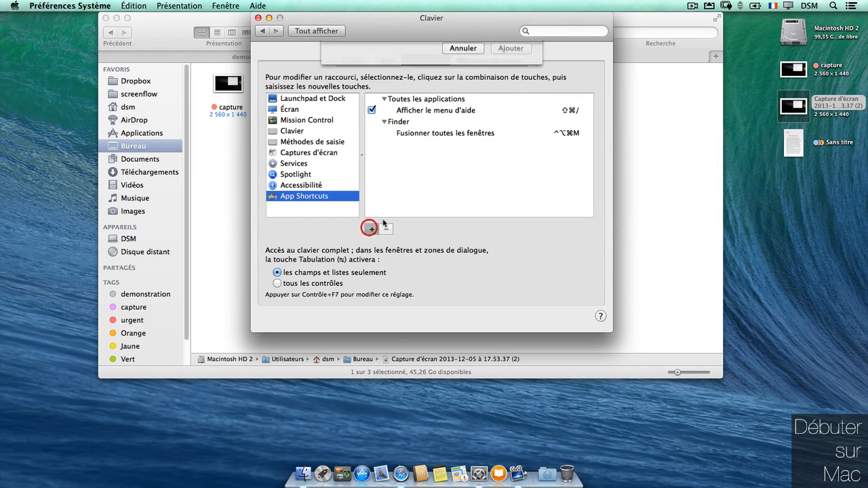
pyautogui.click(437, 60)
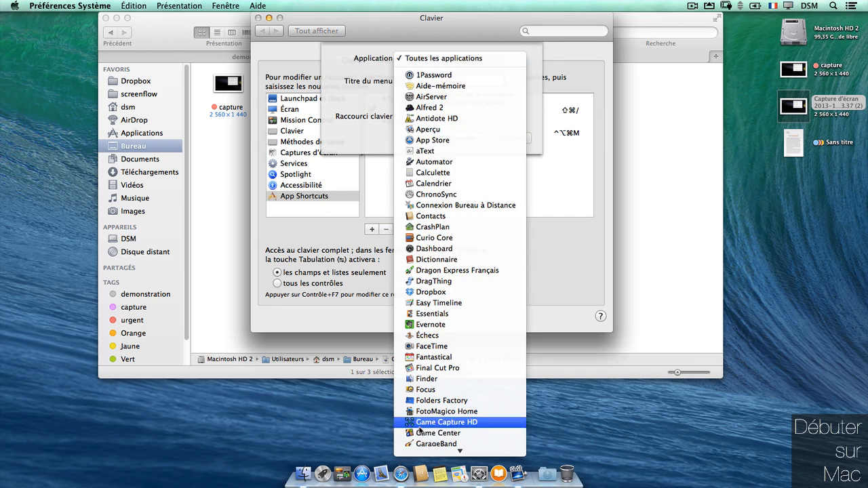
pyautogui.click(428, 379)
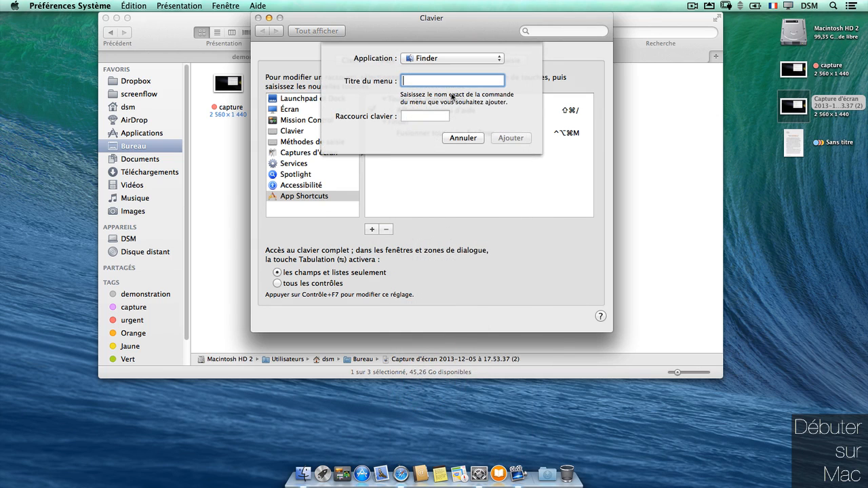
pyautogui.click(103, 13)
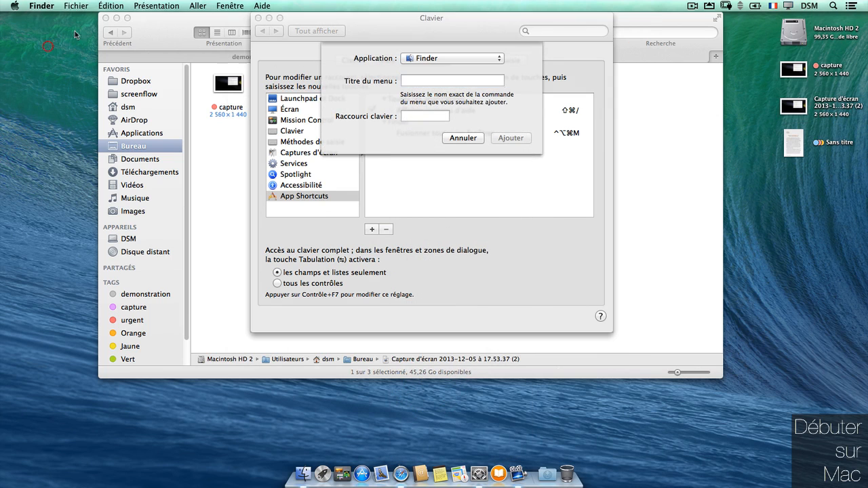
pyautogui.click(76, 5)
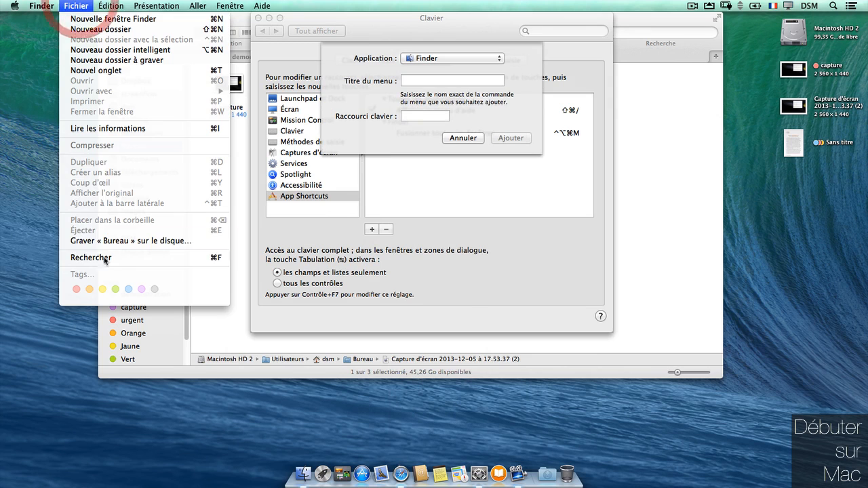
pyautogui.click(47, 197)
pyautogui.click(441, 80)
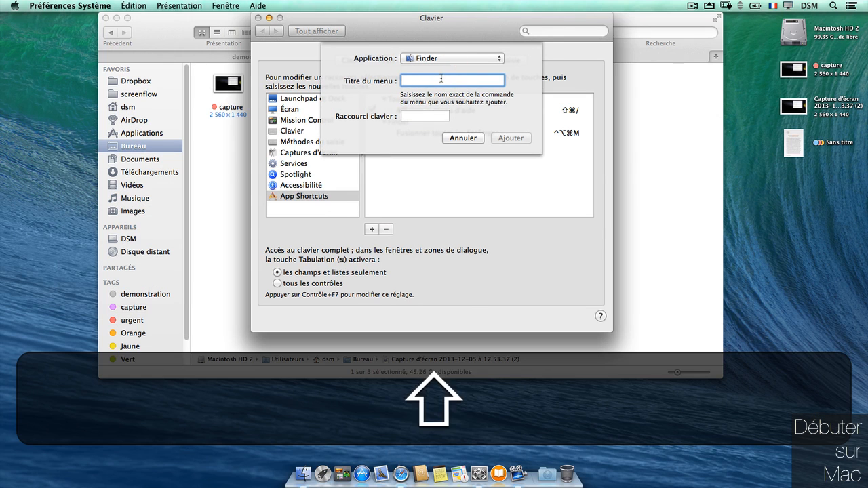
pyautogui.write('Tags...')
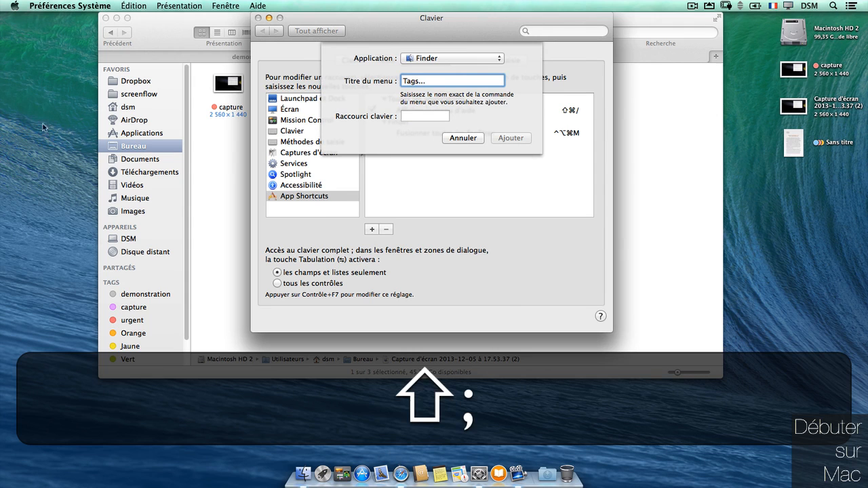
pyautogui.click(411, 116)
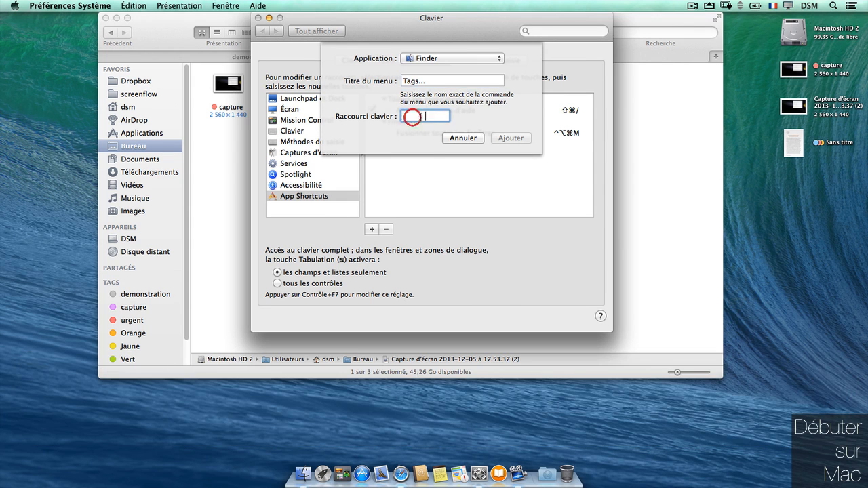
pyautogui.hotkey('ctrl', 't')
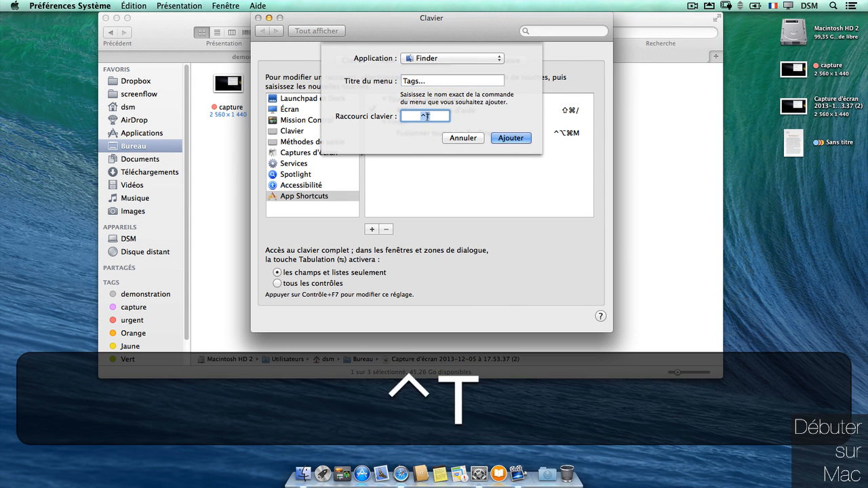
pyautogui.click(508, 138)
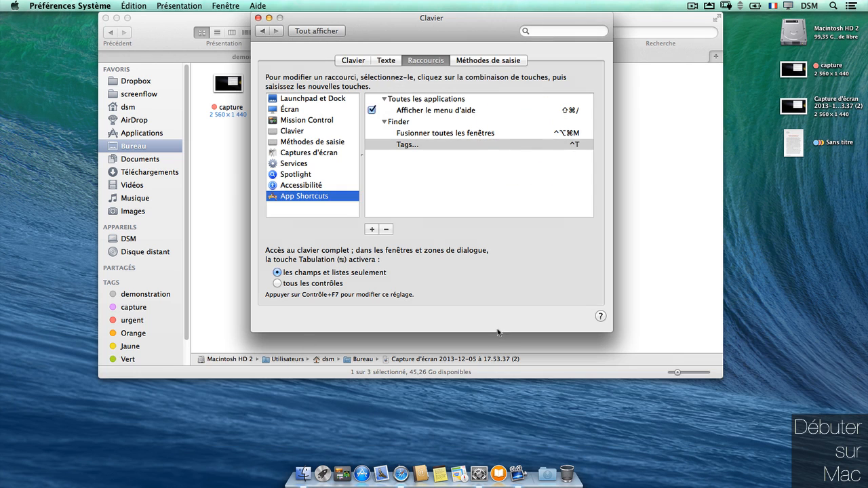
# Step: Close System Preferences and assign the demonstration and Violet tags to the Capture d'écran (2) file in Bureau
pyautogui.click(258, 18)
pyautogui.click(288, 205)
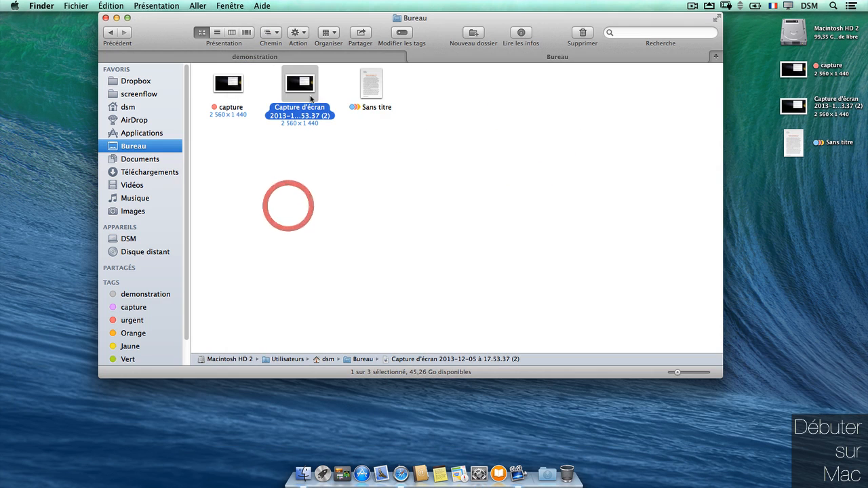
pyautogui.click(300, 90)
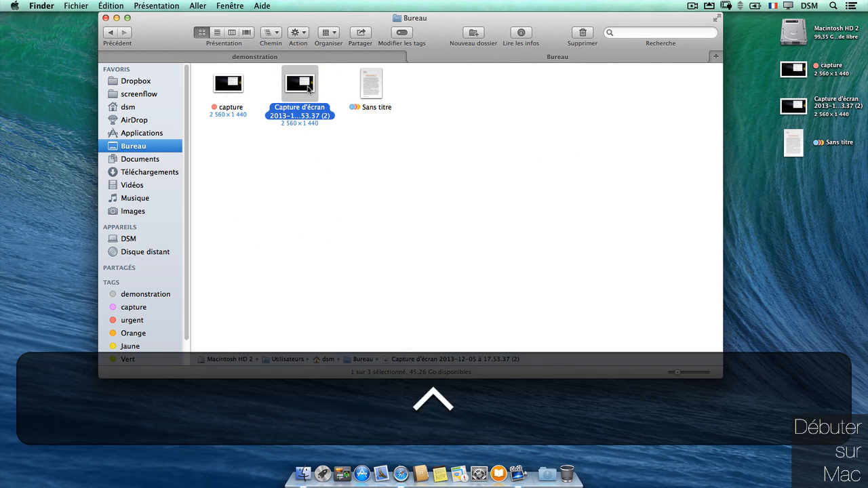
pyautogui.hotkey('ctrl', 't')
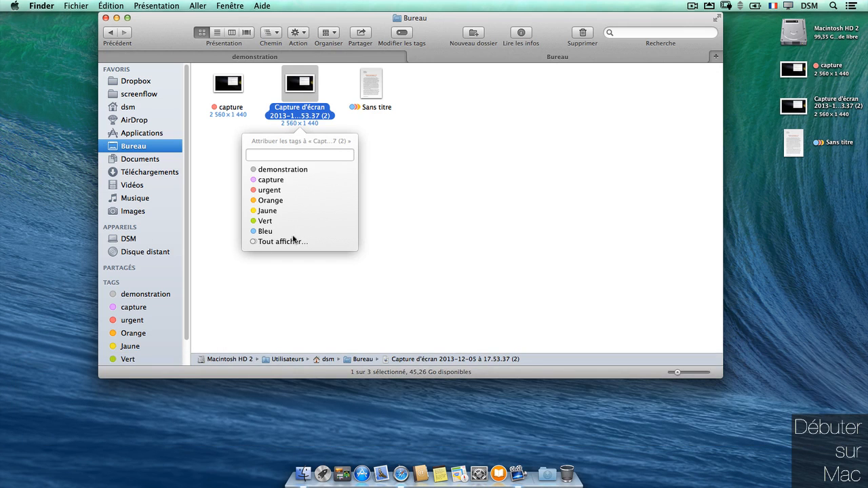
pyautogui.click(295, 171)
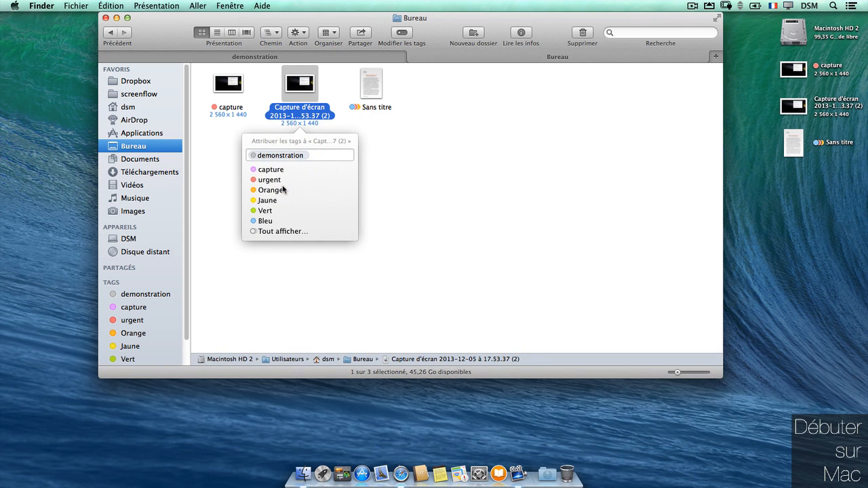
pyautogui.click(272, 233)
pyautogui.click(275, 252)
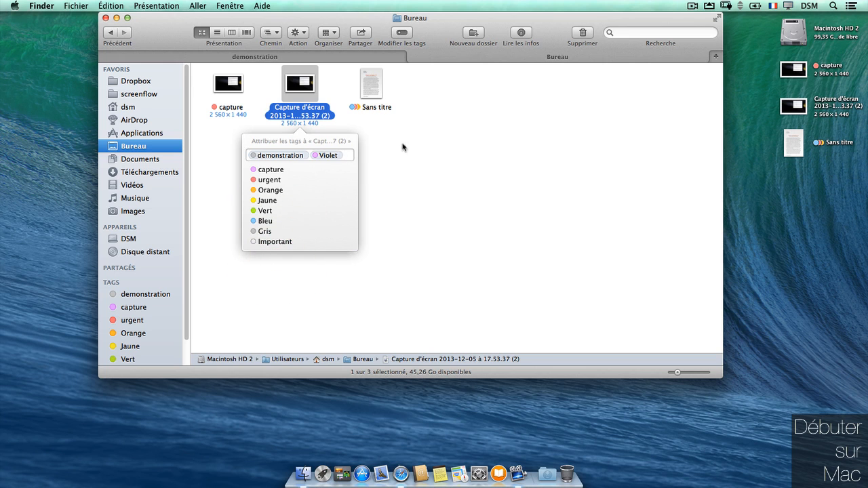
pyautogui.click(400, 100)
# Step: View the tag assignments of the Sans titre document in the Bureau window and from its desktop icon
pyautogui.click(373, 90)
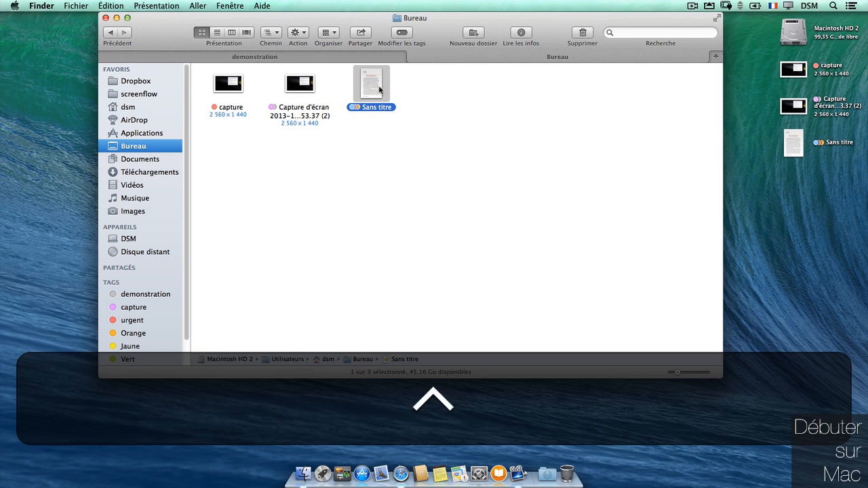
pyautogui.hotkey('ctrl', 't')
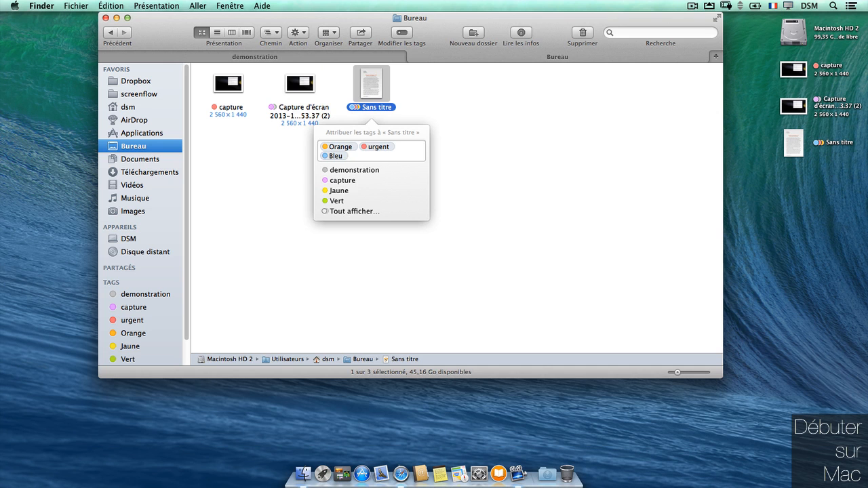
pyautogui.click(798, 145)
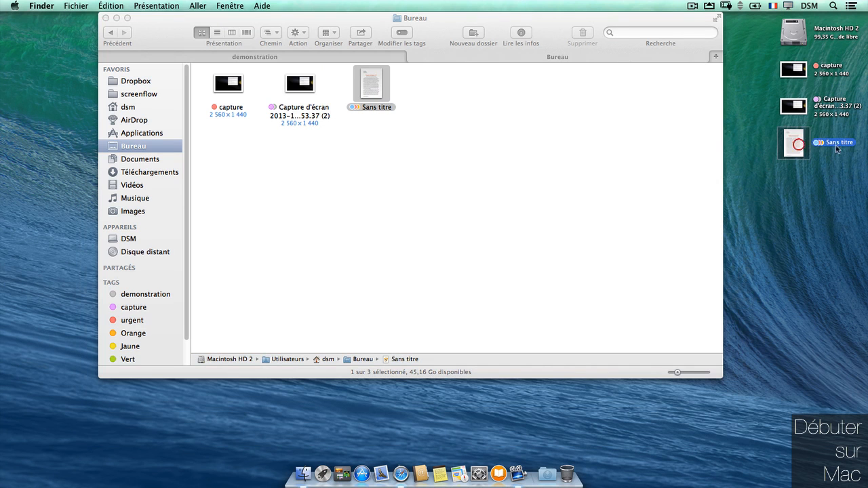
pyautogui.hotkey('ctrl', 't')
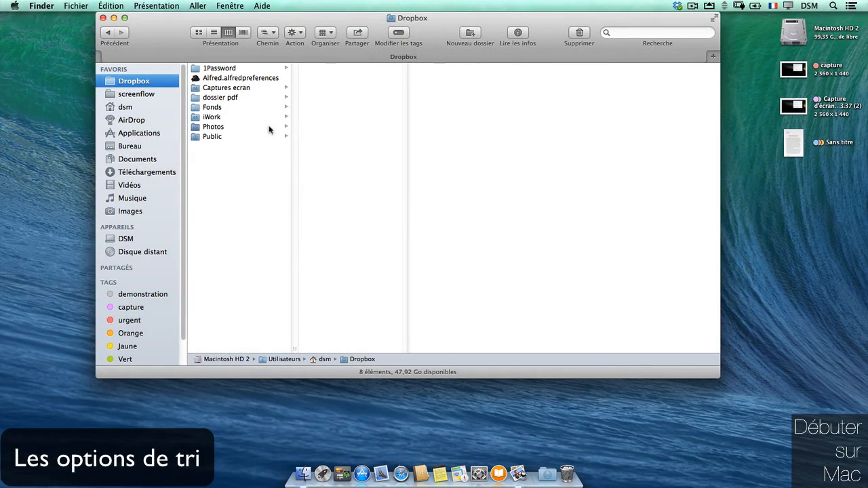
# Step: Arrange the contents of the Dropbox folder by Tags
pyautogui.click(216, 166)
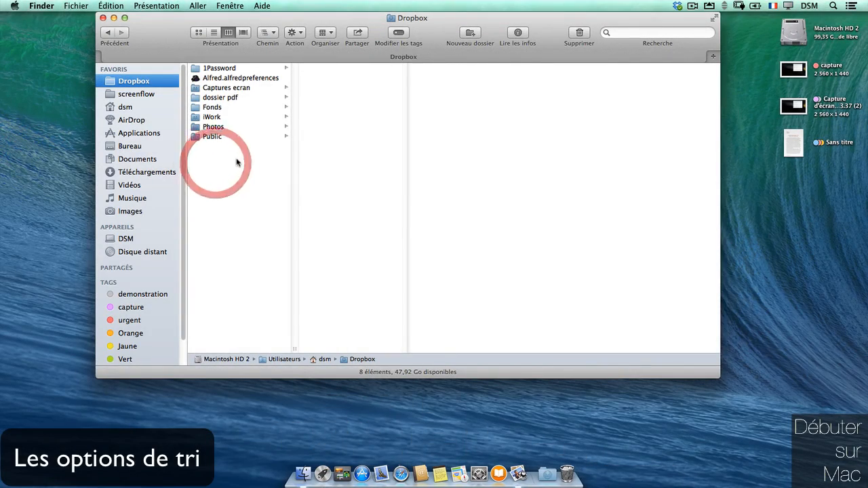
pyautogui.click(325, 33)
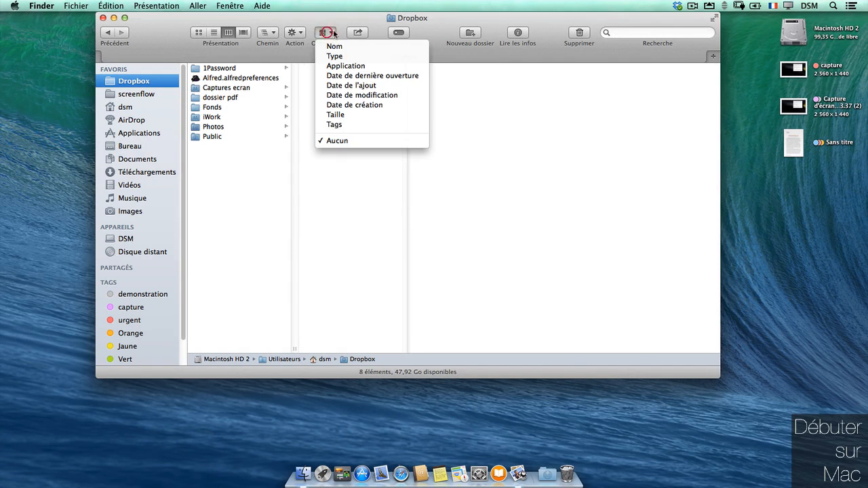
pyautogui.click(336, 124)
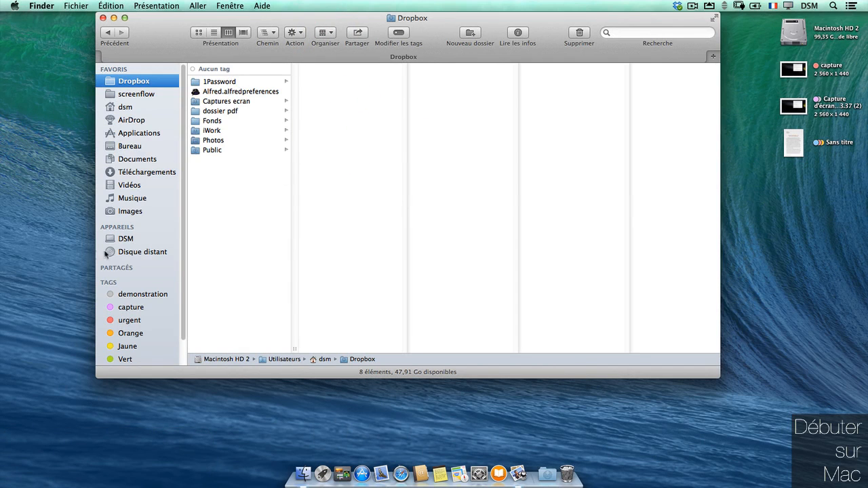
# Step: Show the Bureau folder and arrange its files by Tags
pyautogui.click(131, 146)
pyautogui.click(327, 34)
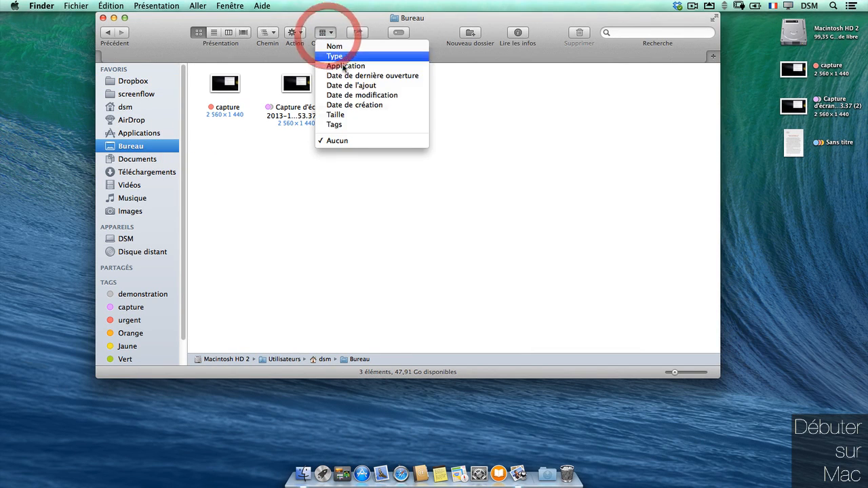
pyautogui.click(333, 125)
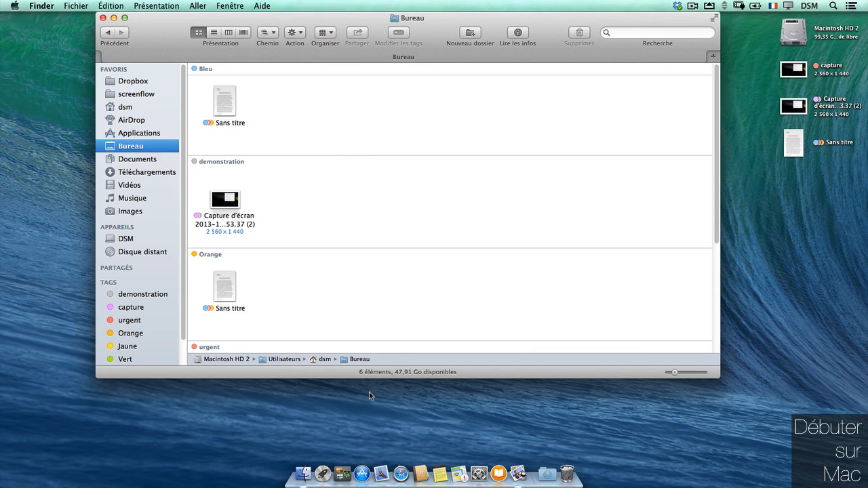
# Step: Display the tag-grouped Bureau files as a list and narrow the file name column
pyautogui.click(213, 33)
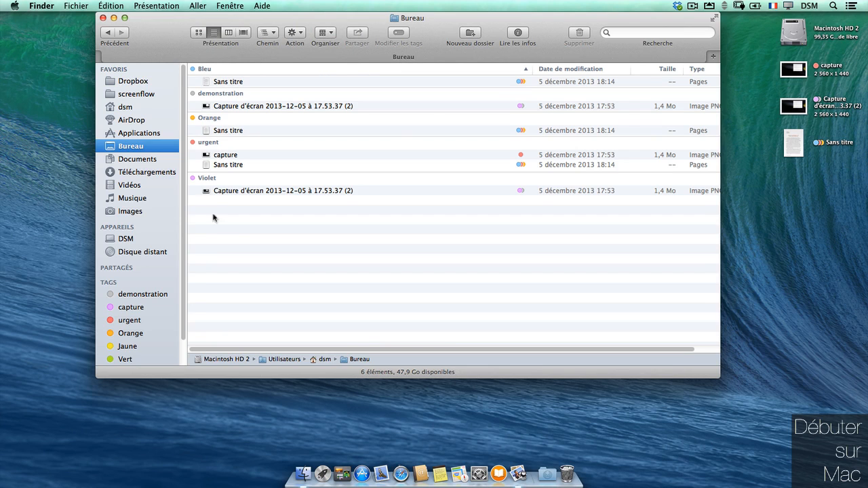
pyautogui.moveTo(533, 69); pyautogui.dragTo(379, 69)
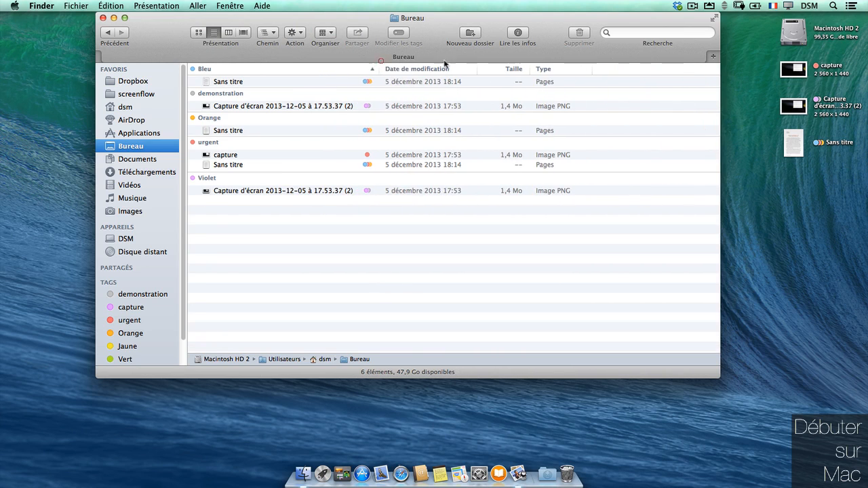
# Step: Add the Tags column to the Bureau file list and sort the files by it
pyautogui.rightClick(631, 71)
pyautogui.click(643, 141)
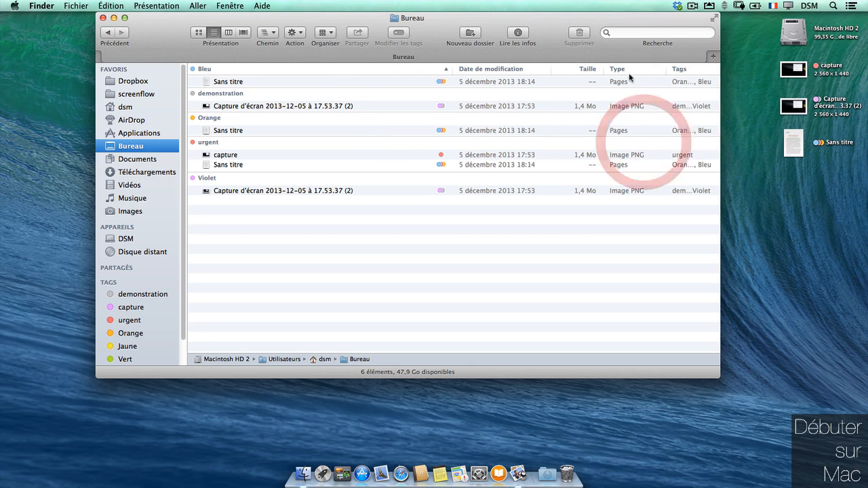
pyautogui.click(685, 70)
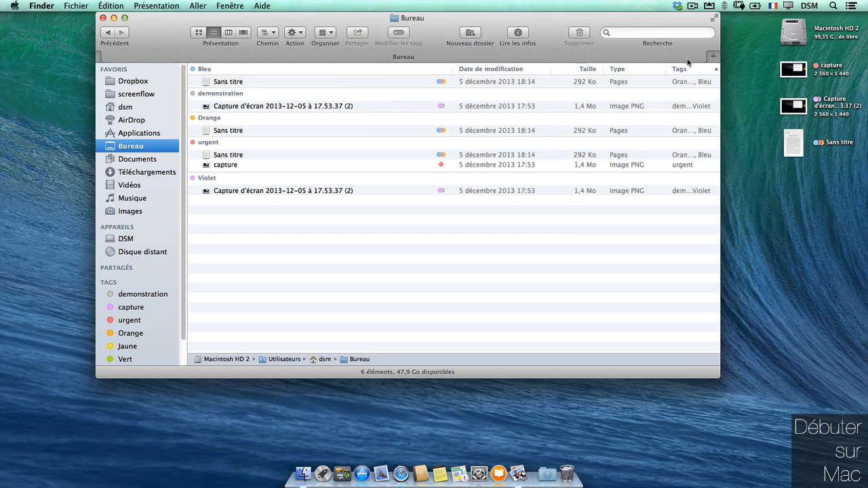
# Step: Sort the Bureau files by modification date in descending order
pyautogui.click(485, 70)
pyautogui.click(490, 71)
pyautogui.click(493, 71)
pyautogui.click(494, 72)
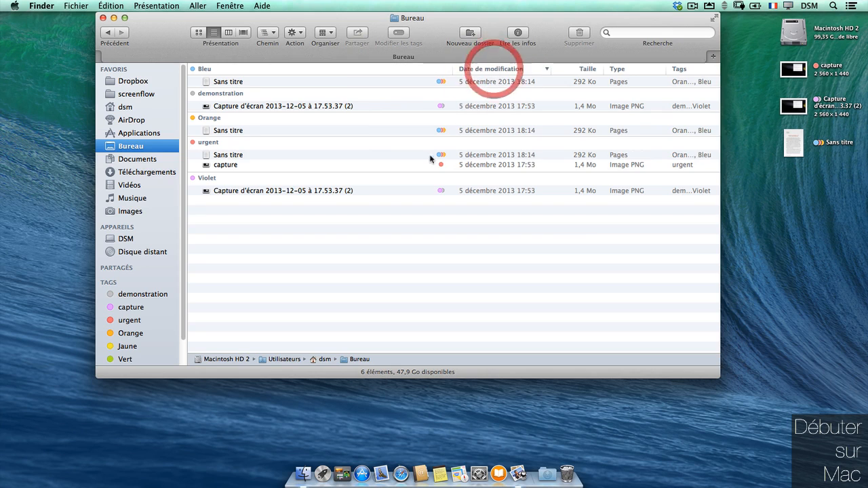
# Step: Arrange the Bureau files by Nom and sort them by tags in descending order
pyautogui.click(274, 34)
pyautogui.click(290, 35)
pyautogui.click(326, 32)
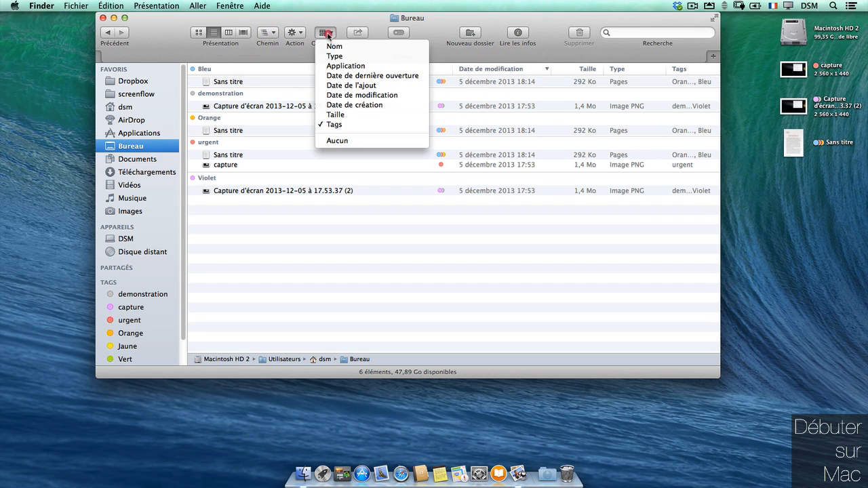
pyautogui.click(342, 45)
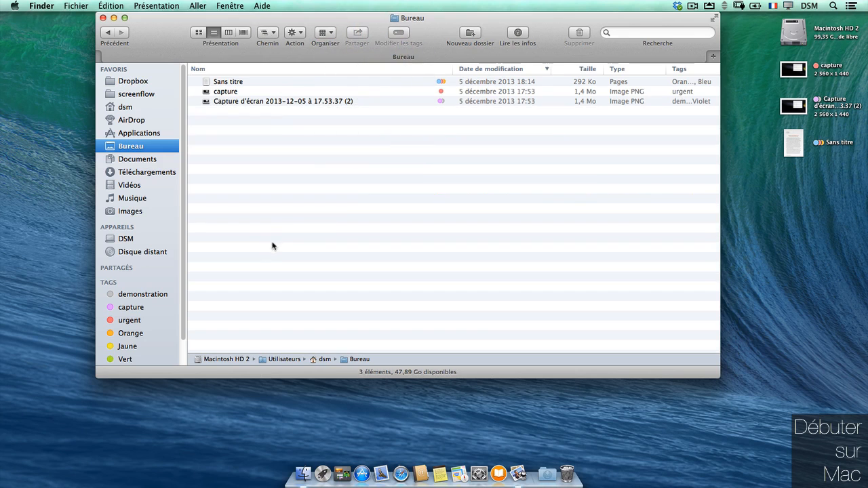
pyautogui.click(281, 234)
pyautogui.click(683, 67)
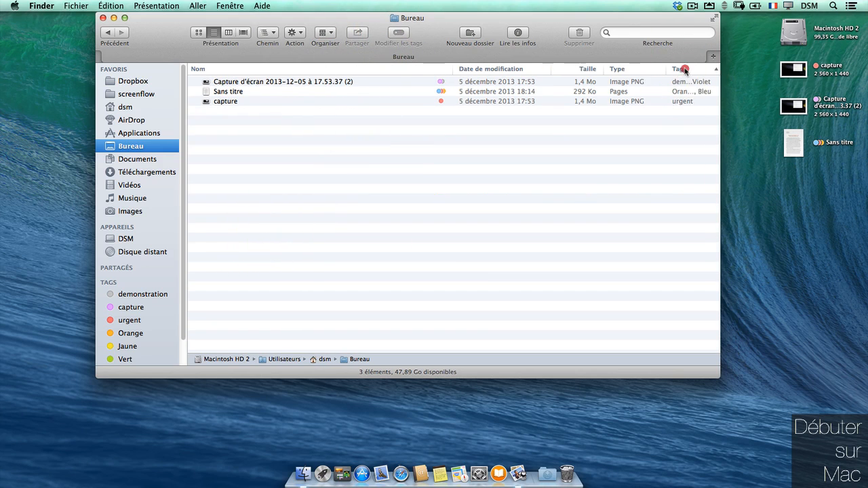
pyautogui.click(683, 68)
# Step: Arrange the Bureau files by Type with tags in descending order, and narrow the name column
pyautogui.click(327, 33)
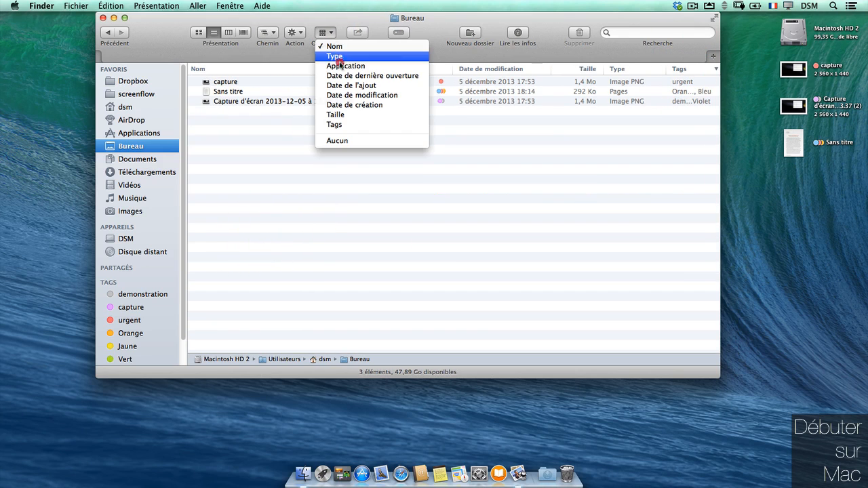
pyautogui.click(339, 57)
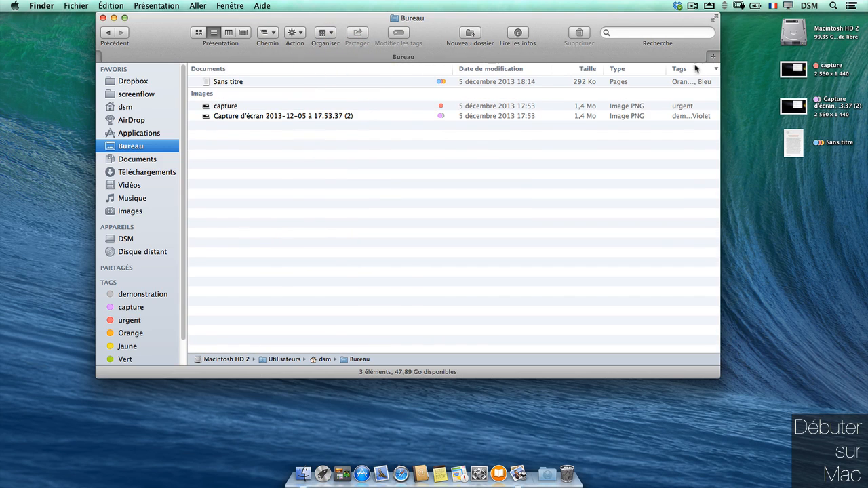
pyautogui.click(689, 70)
pyautogui.click(688, 69)
pyautogui.click(688, 69)
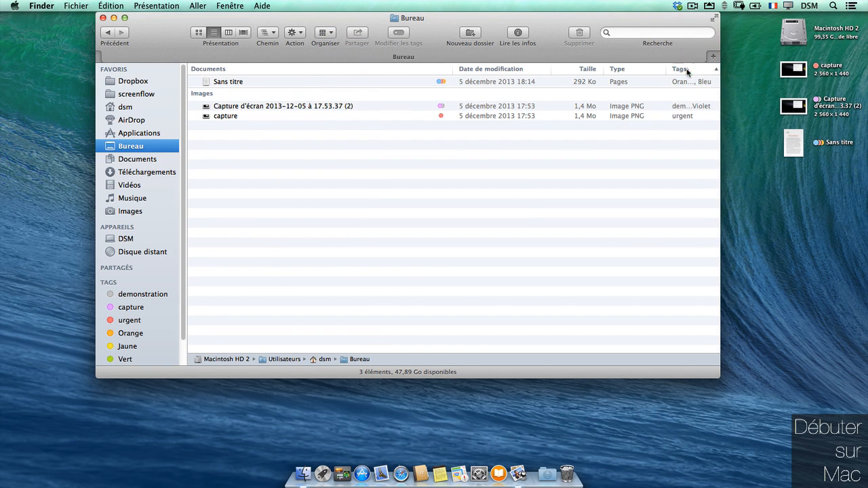
pyautogui.click(688, 71)
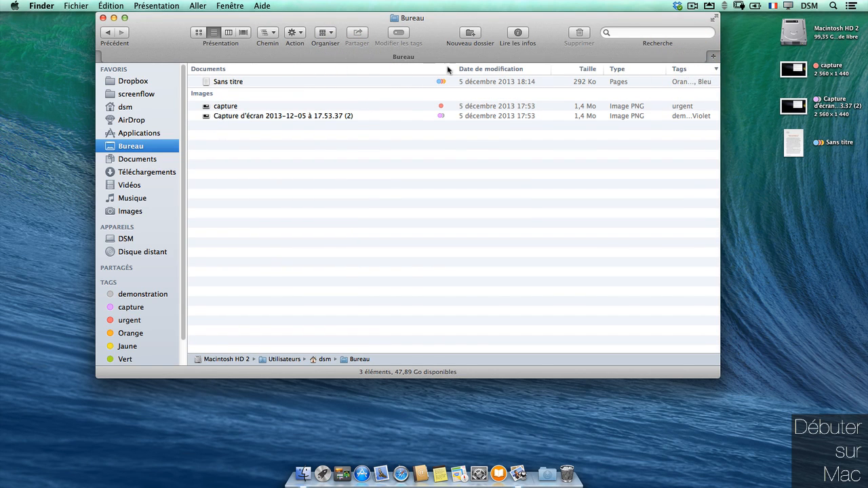
pyautogui.moveTo(453, 68); pyautogui.dragTo(370, 67)
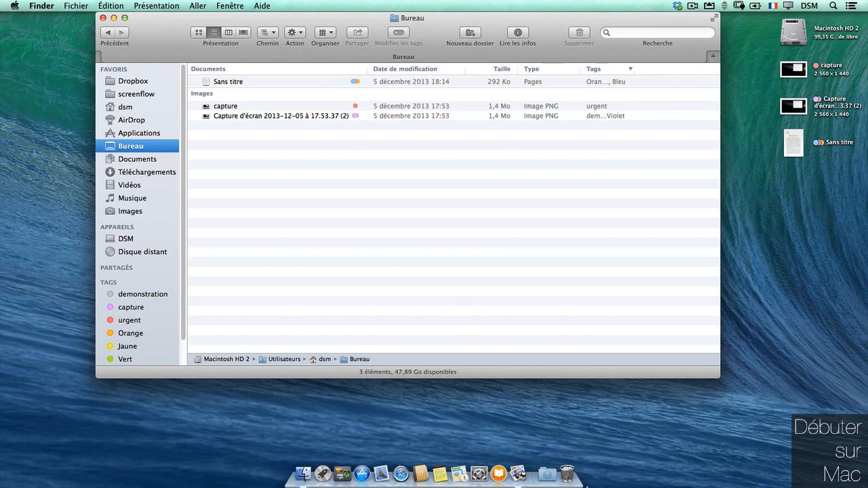
# Step: Open the Corbeille, move its window over the Bureau window and enlarge it
pyautogui.rightClick(574, 471)
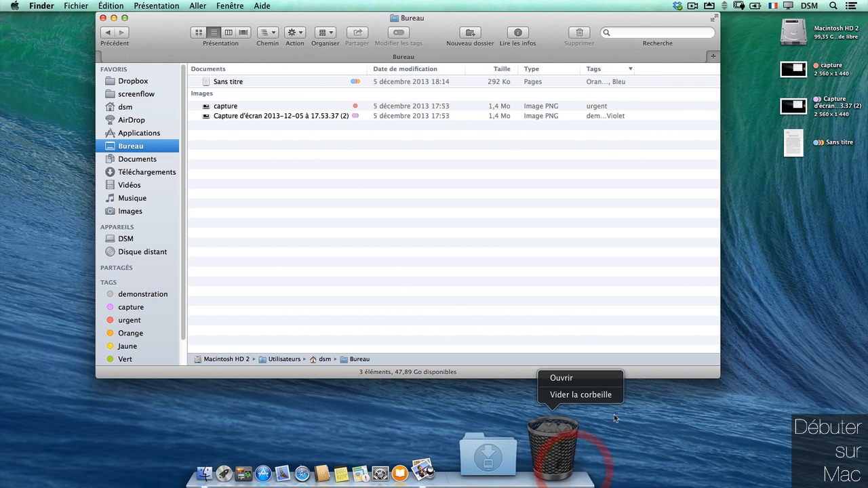
pyautogui.click(621, 377)
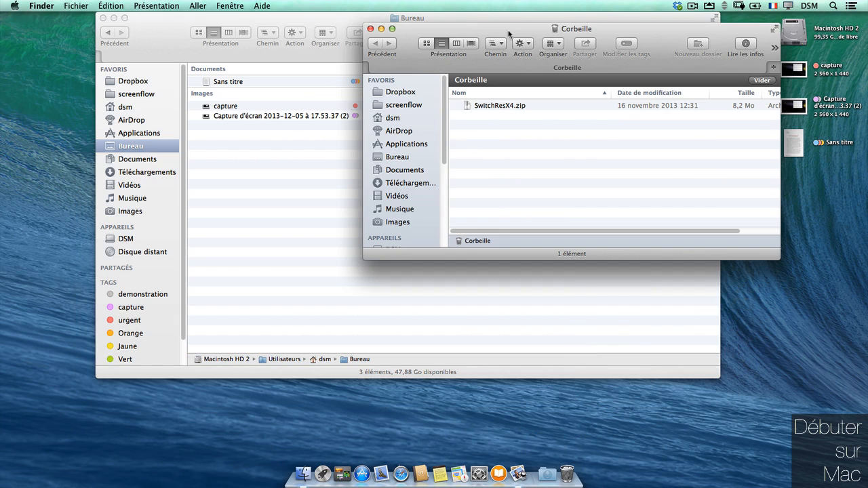
pyautogui.moveTo(510, 32); pyautogui.dragTo(203, 34)
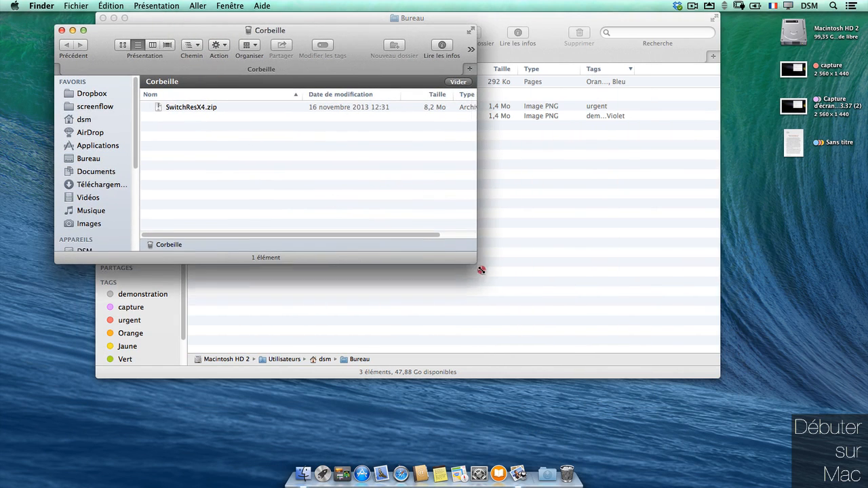
pyautogui.moveTo(481, 270); pyautogui.dragTo(670, 355)
# Step: Add the Date de l'ajout column to the Corbeille list and place it directly after the name column
pyautogui.moveTo(462, 94); pyautogui.dragTo(249, 94)
pyautogui.rightClick(282, 91)
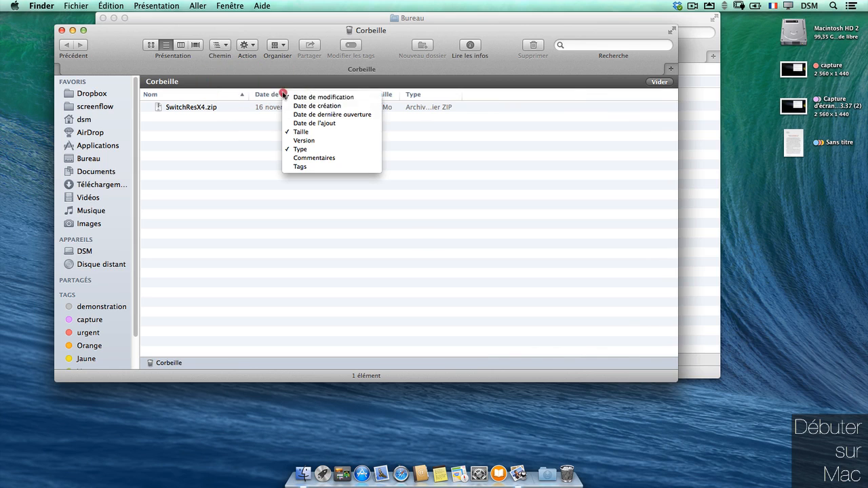
pyautogui.click(292, 123)
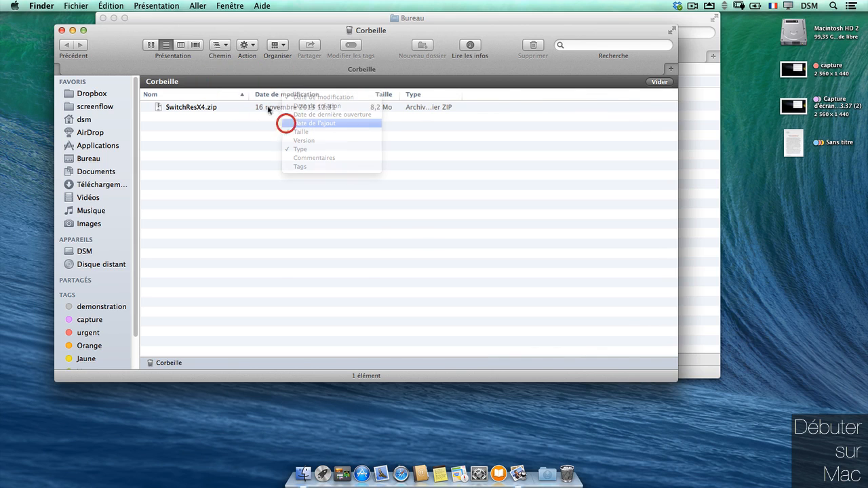
pyautogui.moveTo(607, 96); pyautogui.dragTo(262, 95)
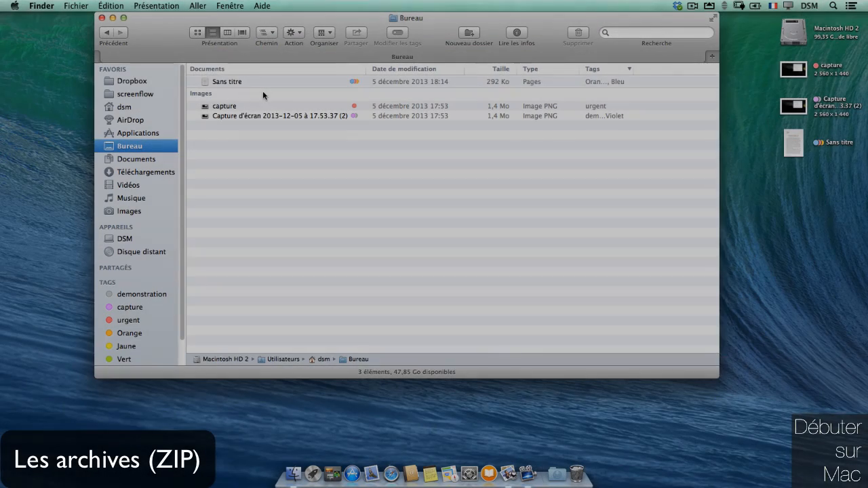
# Step: Look at the compression command offered for the Sans titre document in the Bureau folder
pyautogui.click(256, 82)
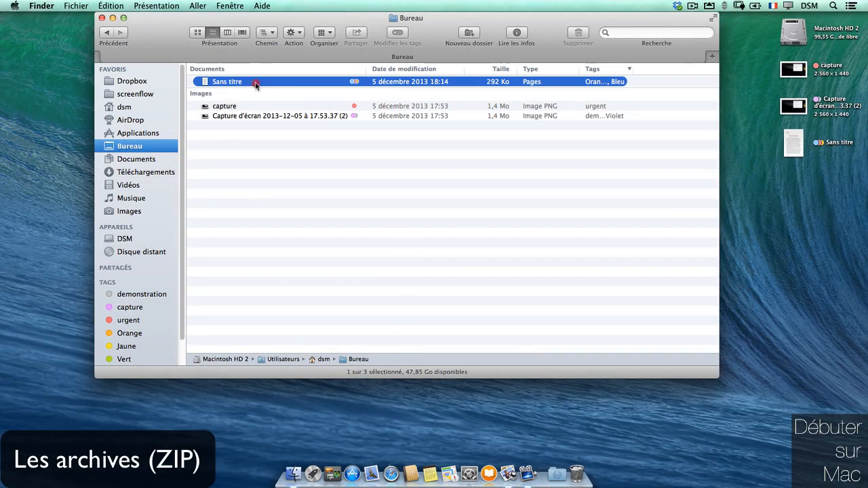
pyautogui.rightClick(227, 83)
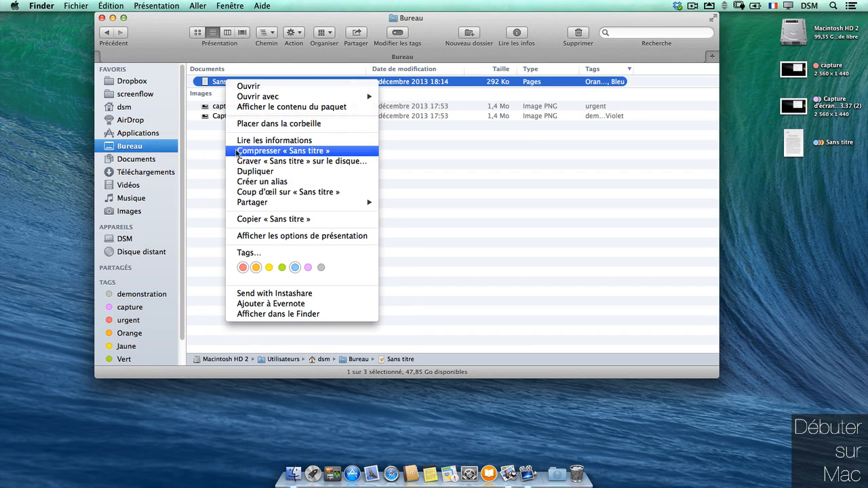
pyautogui.click(502, 148)
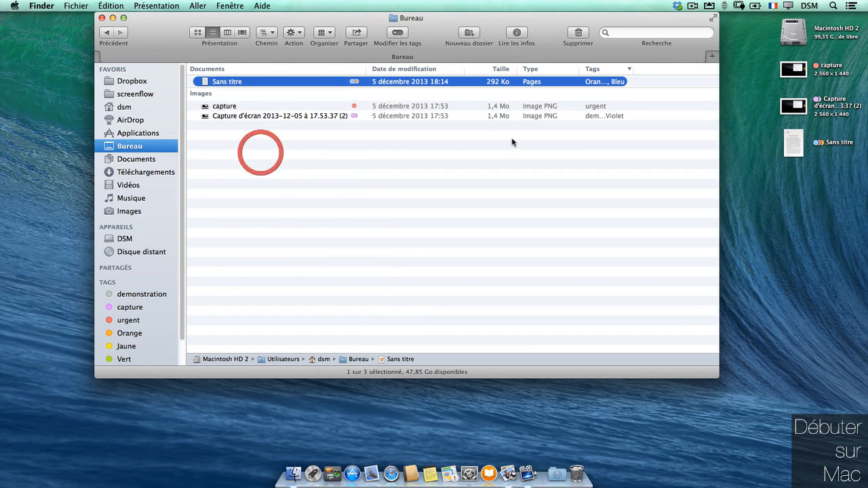
pyautogui.click(523, 145)
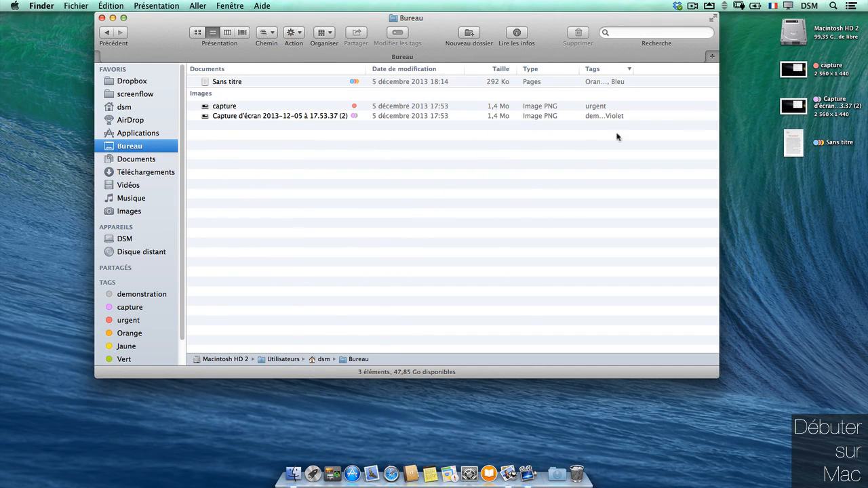
# Step: Select the capture, Capture d'écran and Sans titre files on the desktop and look at the command for compressing all three
pyautogui.moveTo(767, 59); pyautogui.dragTo(818, 163)
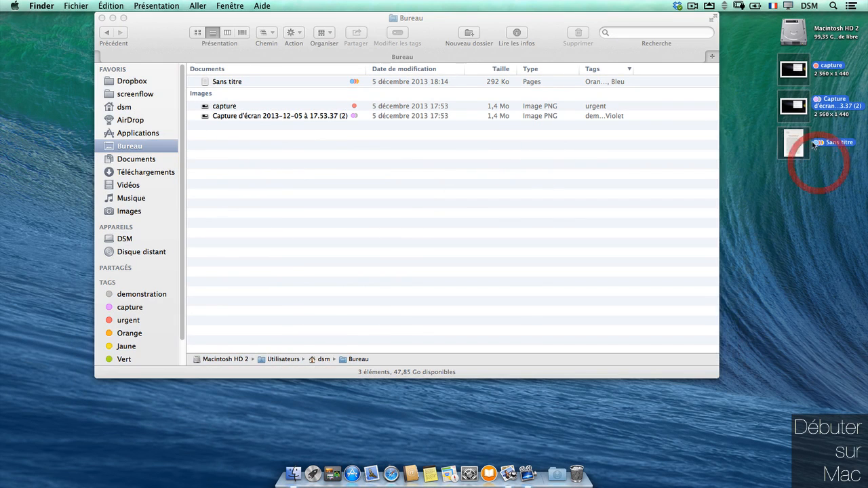
pyautogui.rightClick(794, 140)
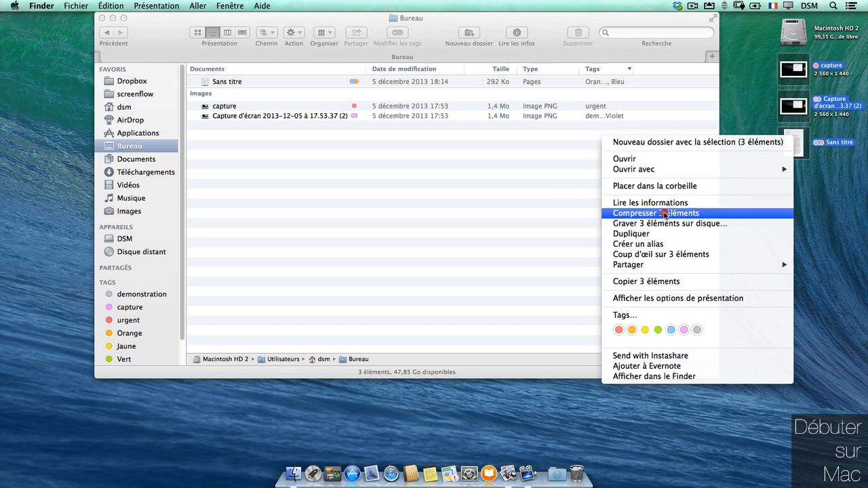
pyautogui.click(633, 213)
pyautogui.click(435, 200)
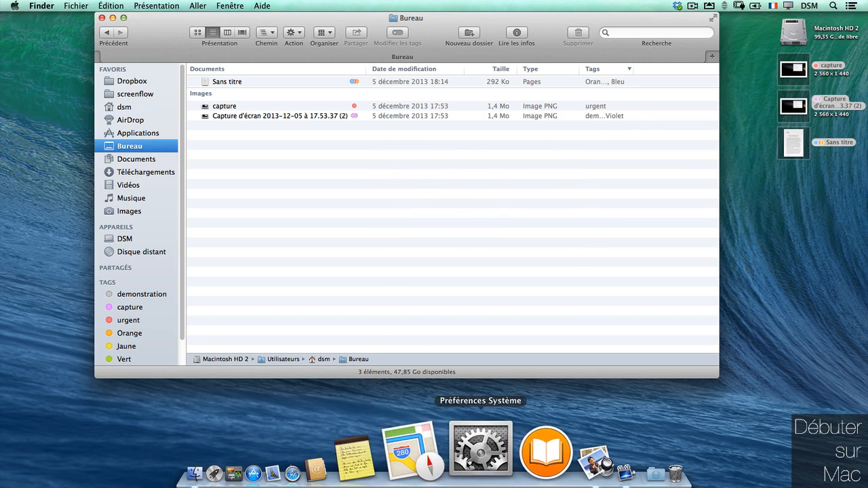
# Step: Switch to Préférences Système and show the App Shortcuts among the Clavier shortcuts
pyautogui.click(469, 474)
pyautogui.click(379, 131)
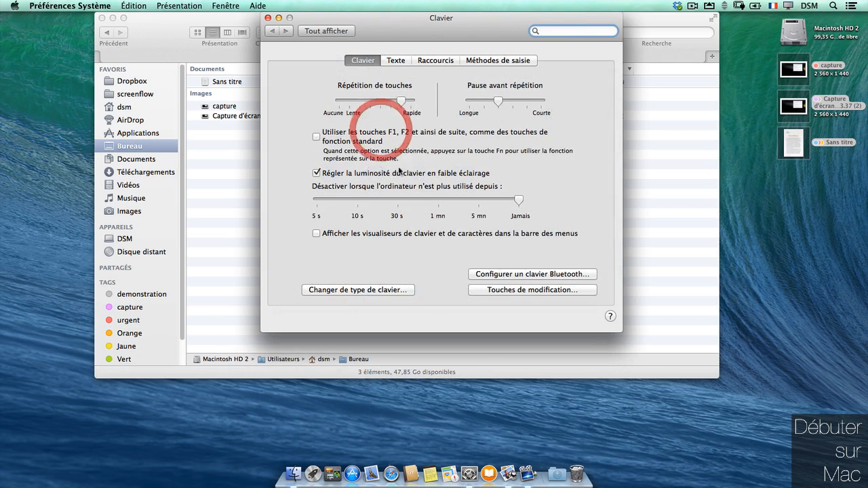
pyautogui.click(447, 62)
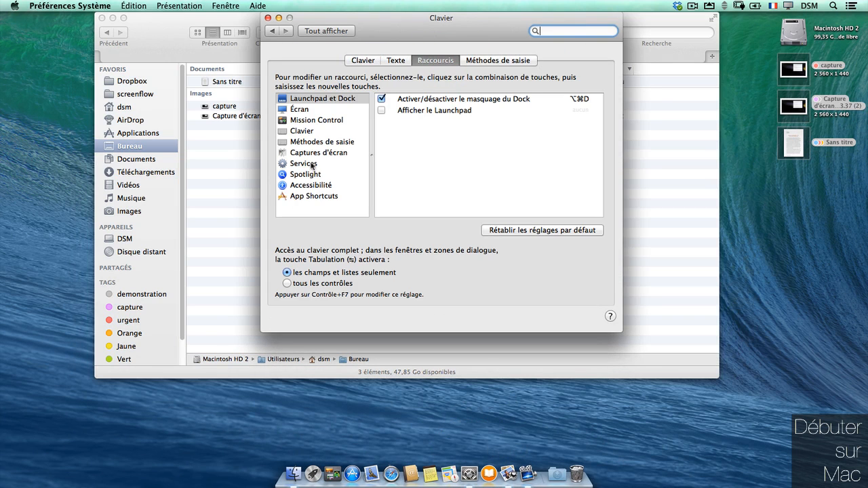
pyautogui.click(309, 196)
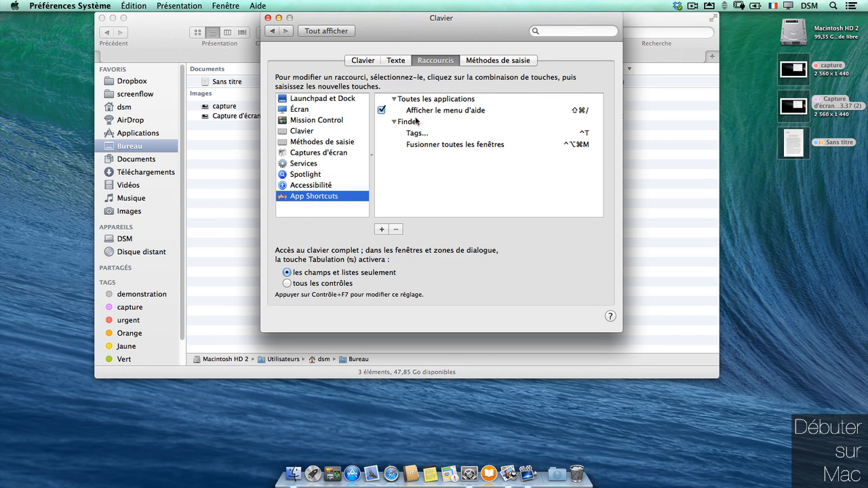
# Step: Start a new app shortcut and set its application to Finder
pyautogui.click(382, 230)
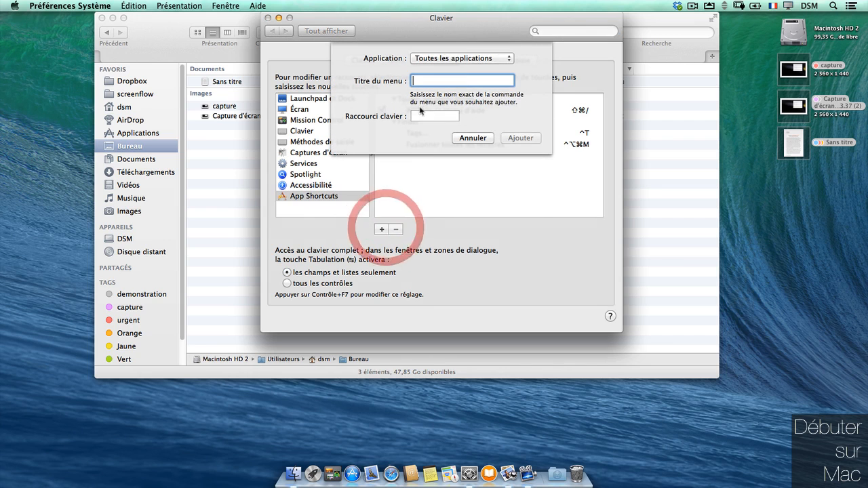
pyautogui.click(452, 58)
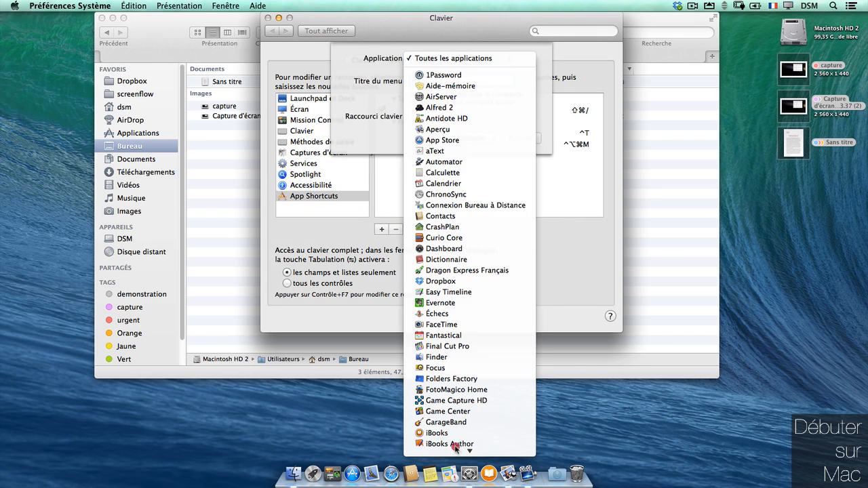
pyautogui.moveTo(459, 455)
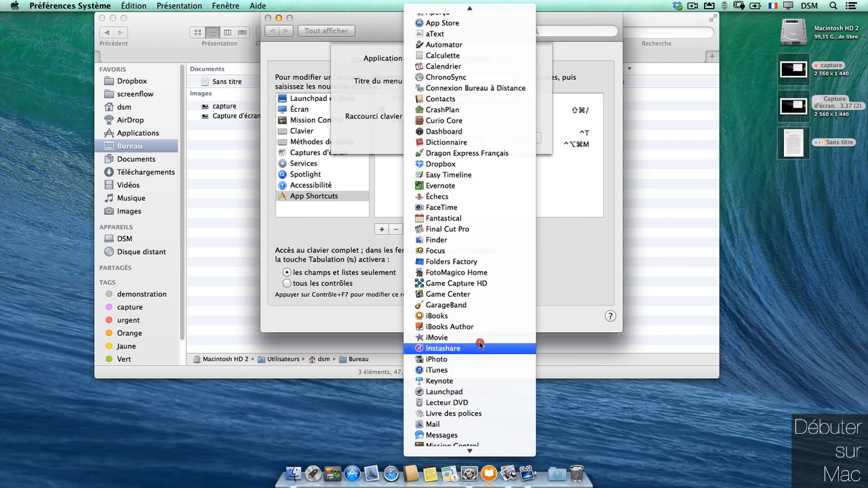
pyautogui.click(504, 242)
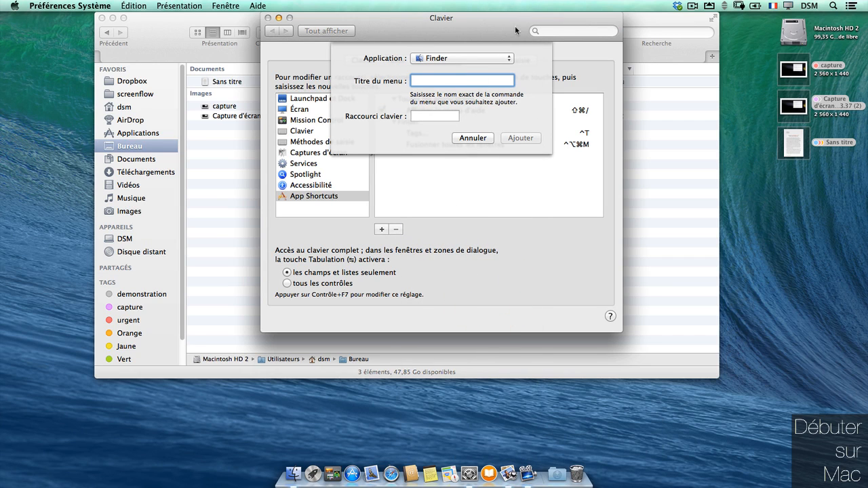
# Step: Give the Finder shortcut the menu title Compresser and the combination ⌃⌥⌘C, add it and close the preferences
pyautogui.write('Compers')
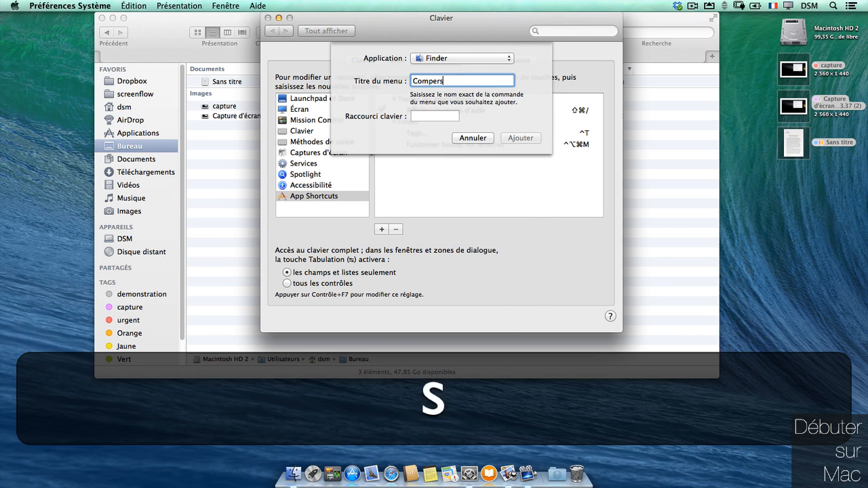
pyautogui.press('BackSpace')
pyautogui.press('BackSpace')
pyautogui.press('BackSpace')
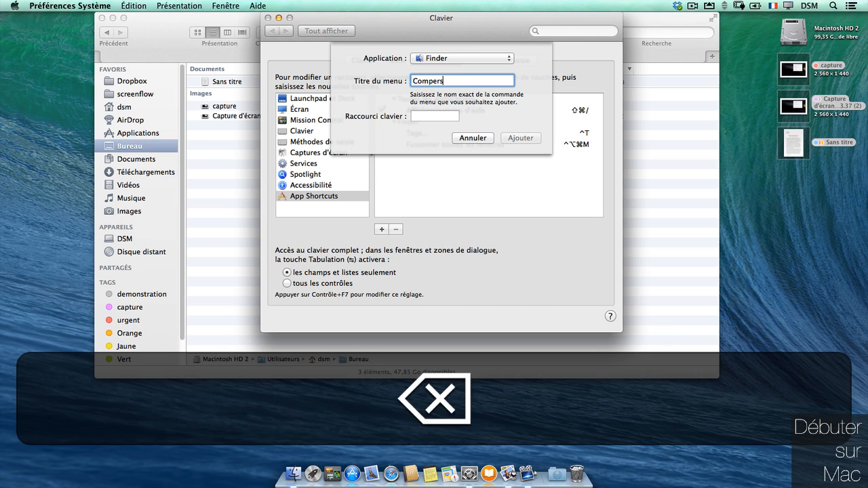
pyautogui.write('ress')
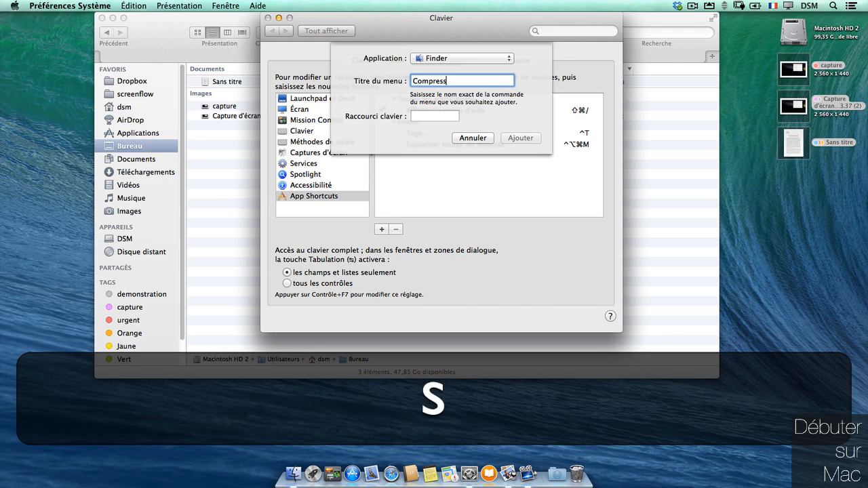
pyautogui.click(425, 114)
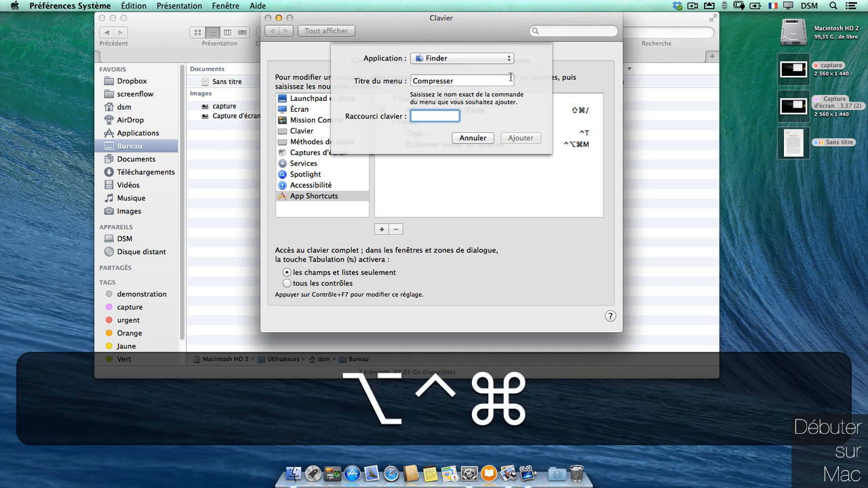
pyautogui.press('ctrl+alt+super+c')
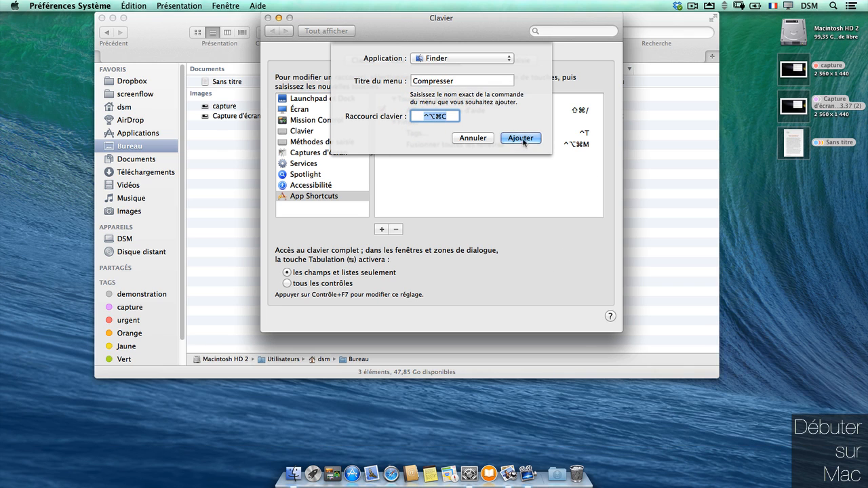
pyautogui.click(521, 139)
pyautogui.click(268, 19)
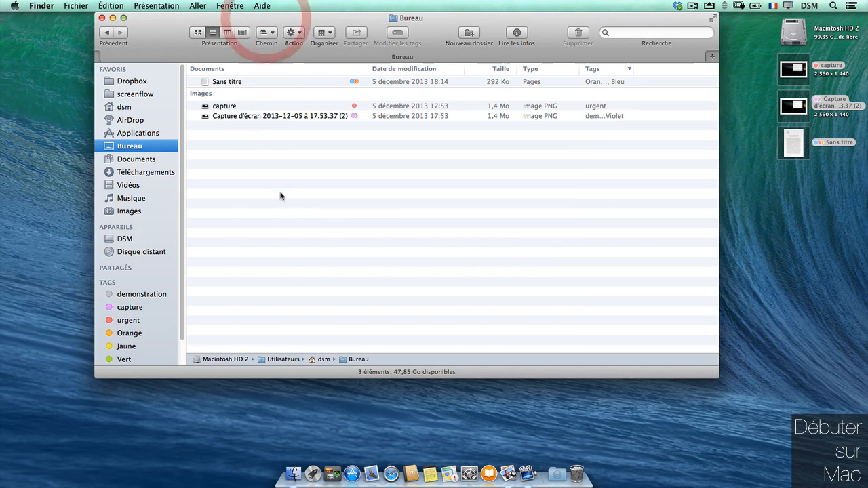
# Step: Compress the capture and Capture d'écran images in the Bureau folder together with the new custom shortcut
pyautogui.moveTo(217, 140); pyautogui.dragTo(216, 101)
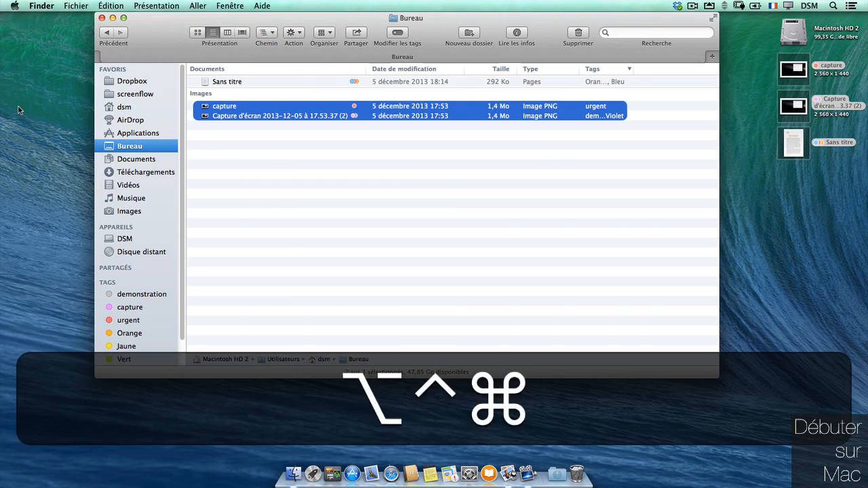
pyautogui.press('ctrl+alt+super+c')
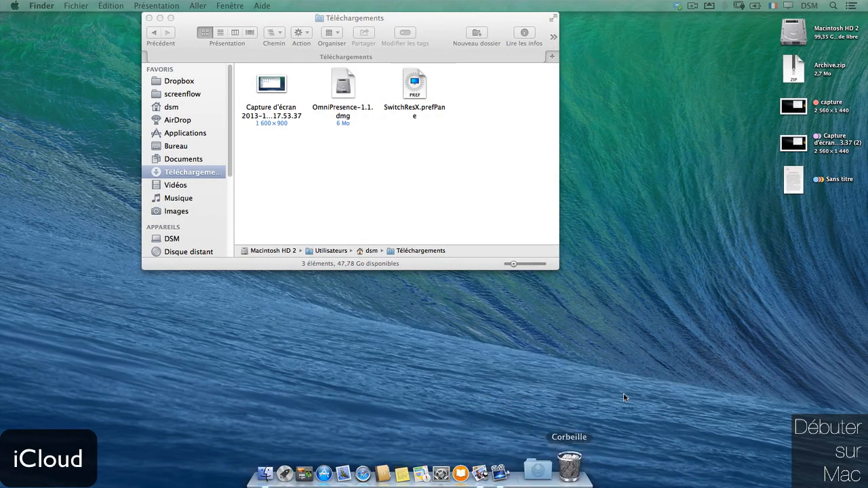
# Step: Switch to Aperçu and show its iCloud document library, moving the window slightly
pyautogui.press('super')
pyautogui.press('super+o')
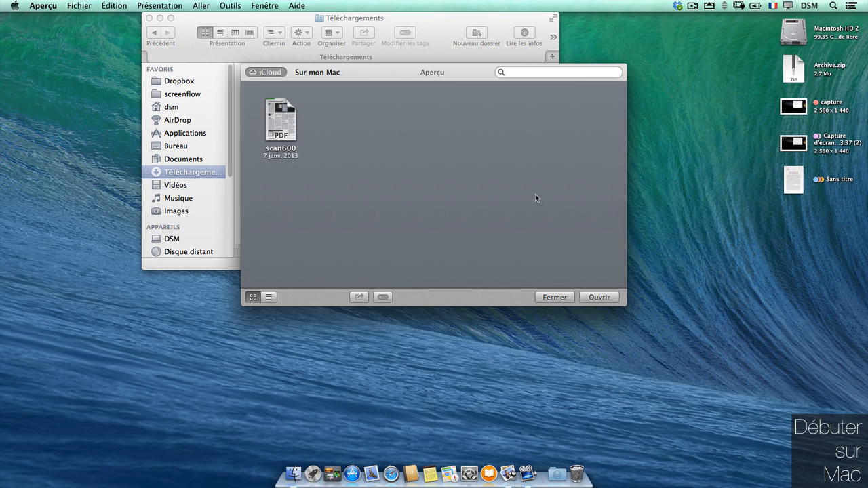
pyautogui.moveTo(393, 76); pyautogui.dragTo(379, 73)
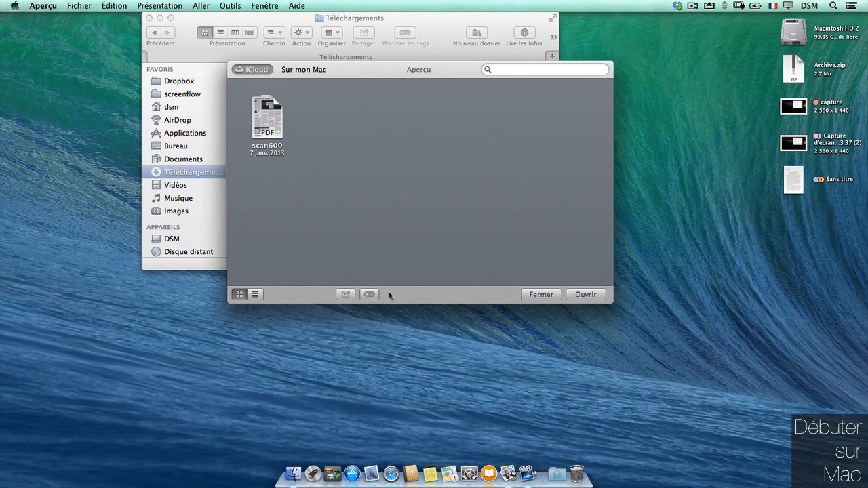
# Step: Tag the iCloud document scan600 with demonstration
pyautogui.click(264, 124)
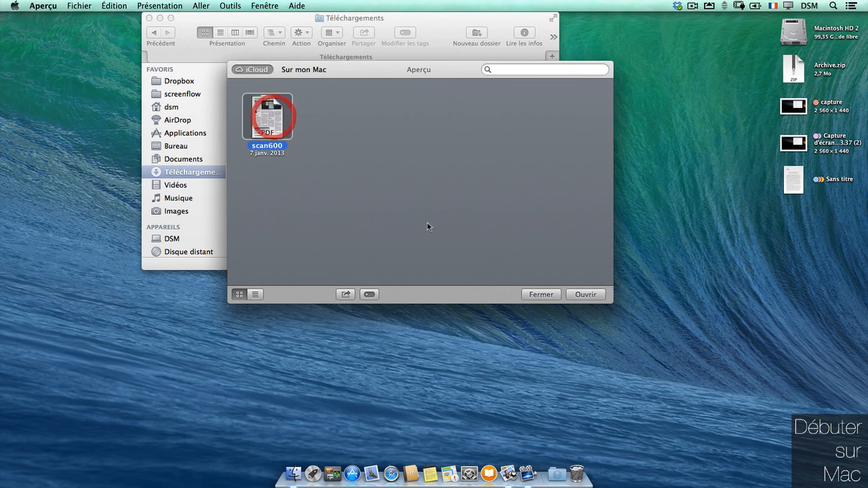
pyautogui.click(370, 294)
pyautogui.click(349, 345)
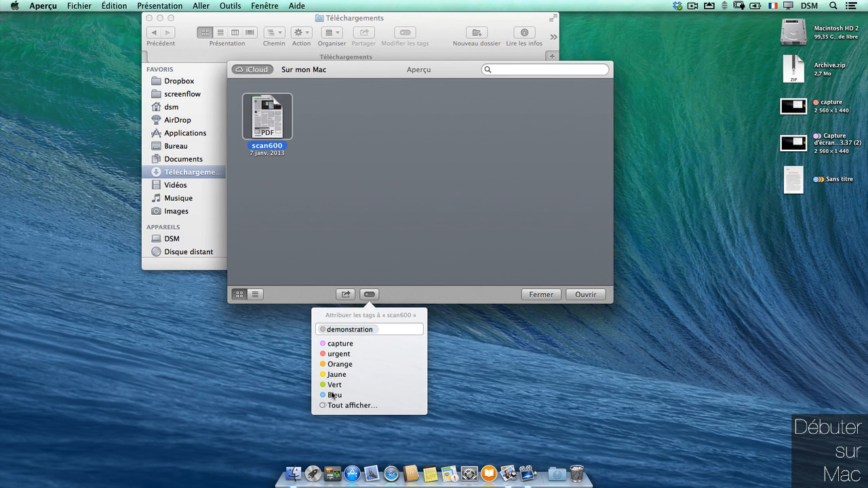
pyautogui.click(416, 261)
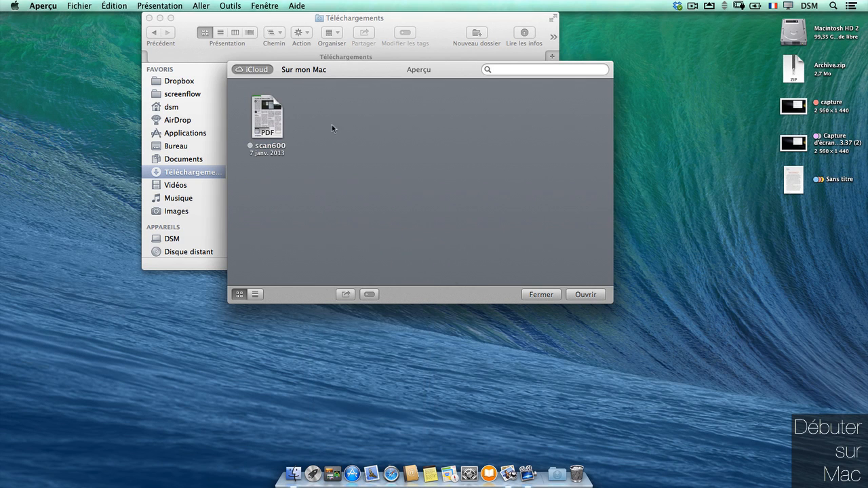
# Step: Show the iCloud documents as a list and look at the commands offered for scan600
pyautogui.click(256, 295)
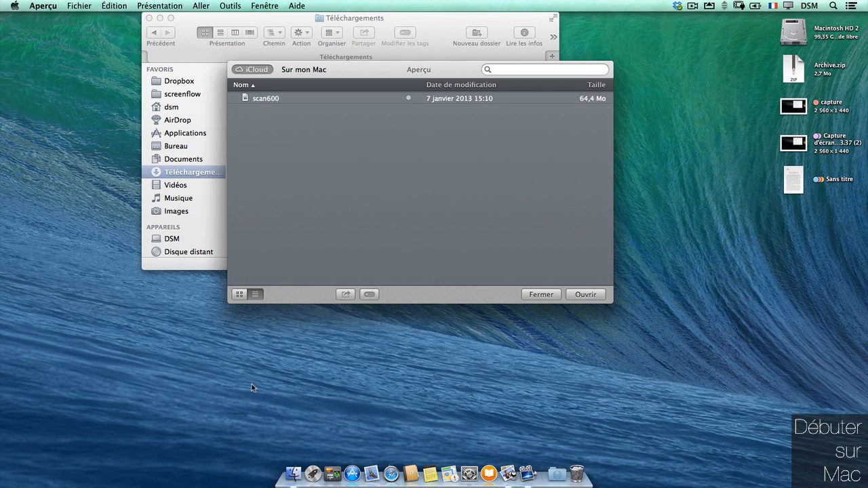
pyautogui.rightClick(359, 100)
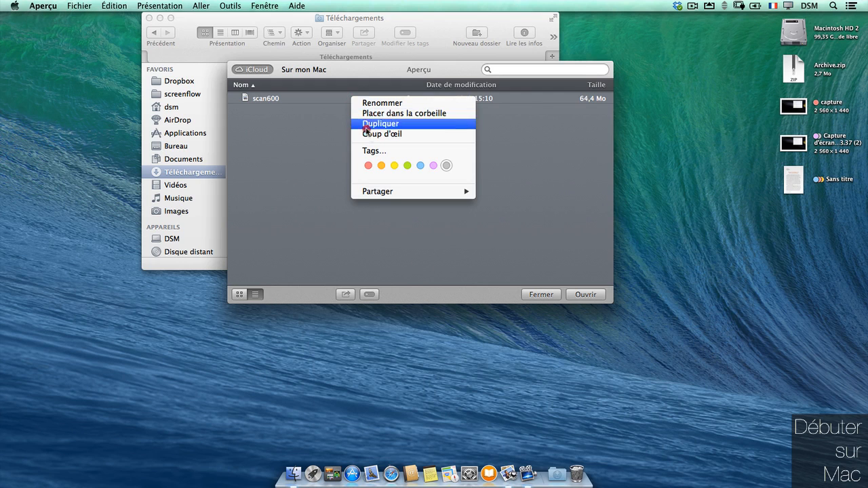
pyautogui.click(291, 141)
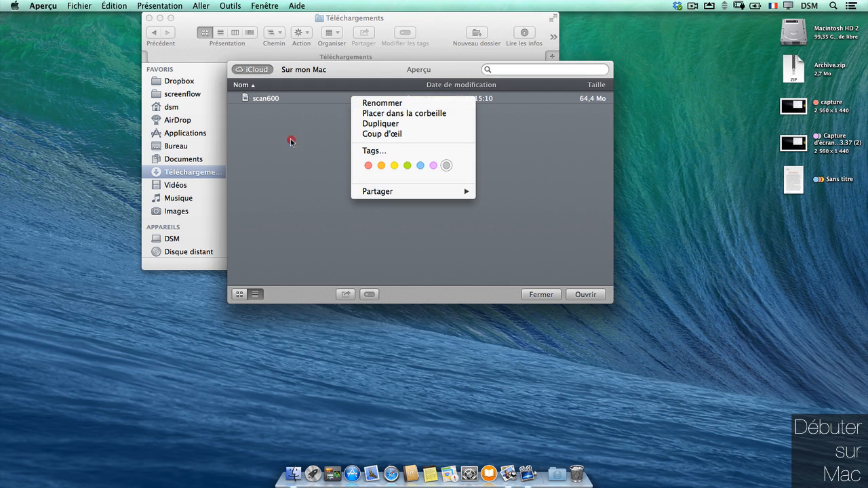
# Step: Add the Tags column to the iCloud document list and sort the documents by it
pyautogui.rightClick(460, 86)
pyautogui.click(477, 158)
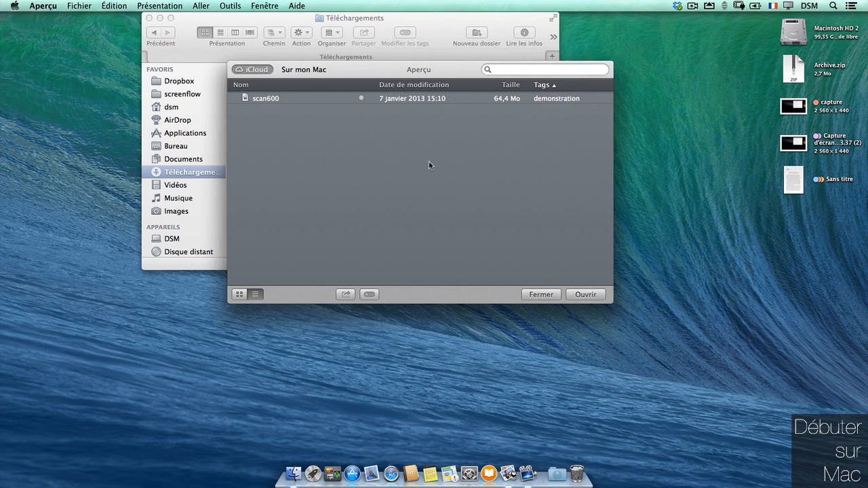
pyautogui.click(544, 86)
pyautogui.click(518, 145)
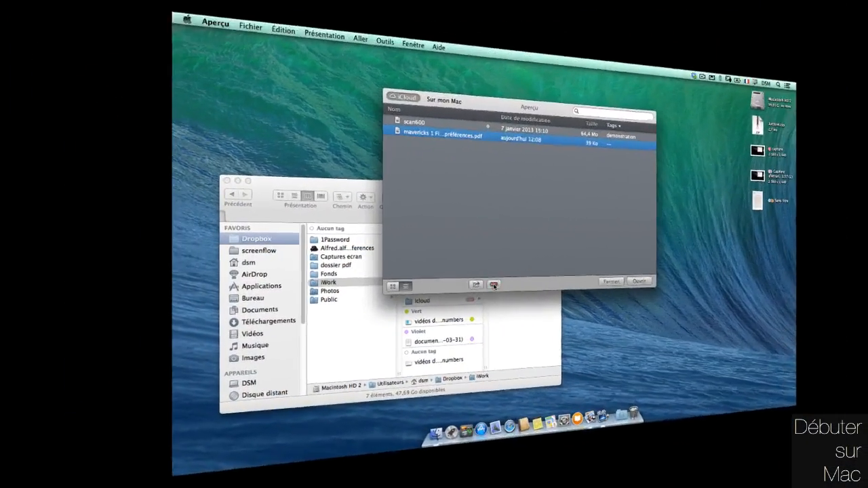
# Step: Tag the iCloud PDF whose name starts with "mavericks 1" with capture
pyautogui.click(494, 285)
pyautogui.click(345, 354)
pyautogui.click(485, 218)
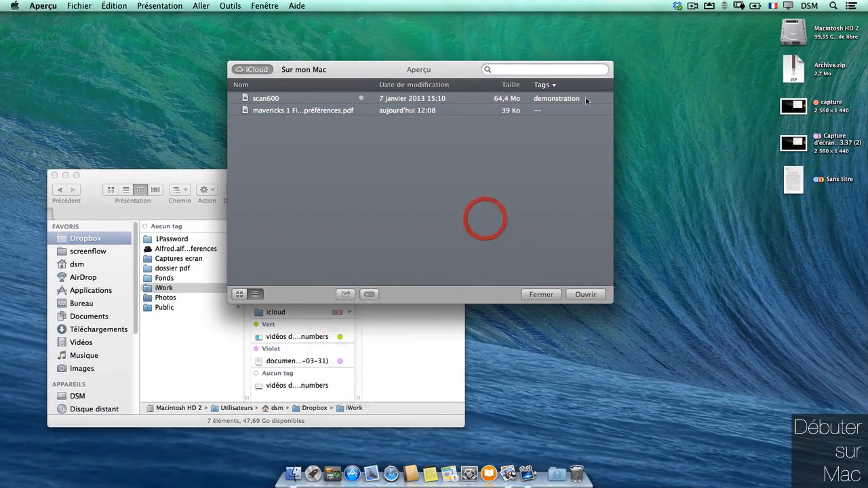
# Step: Sort the iCloud documents by tag in ascending and then descending order, and close the document library
pyautogui.click(555, 85)
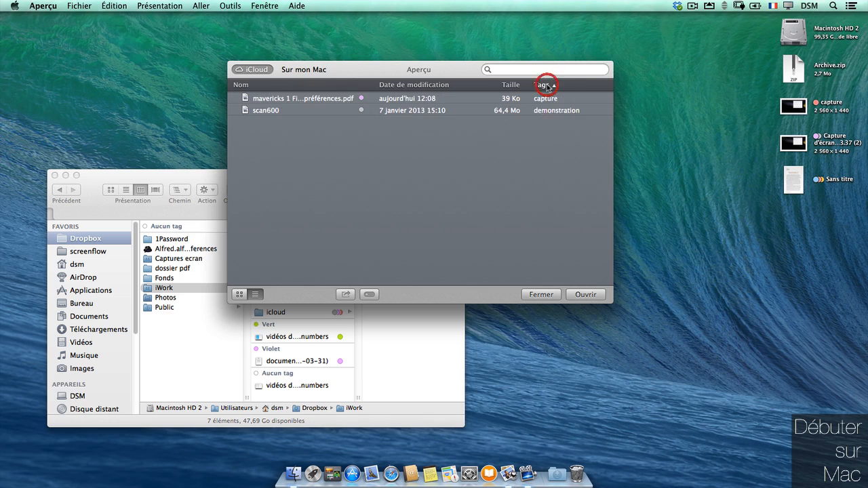
pyautogui.click(554, 85)
pyautogui.click(564, 152)
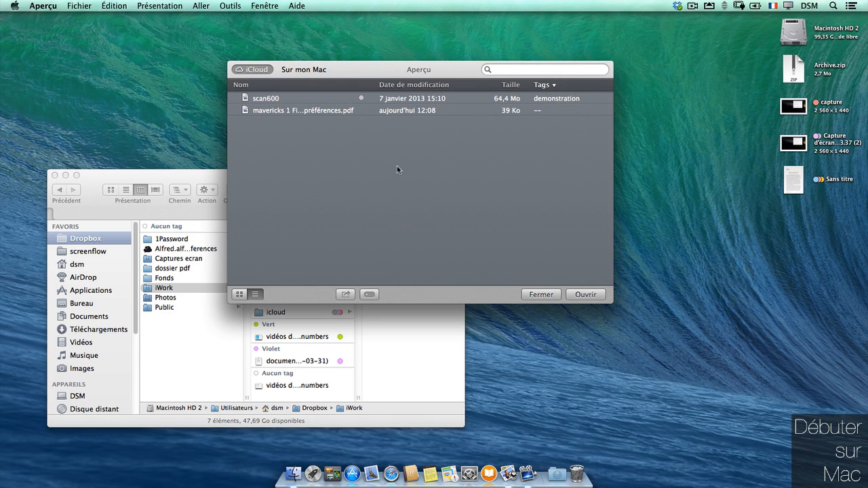
pyautogui.click(547, 297)
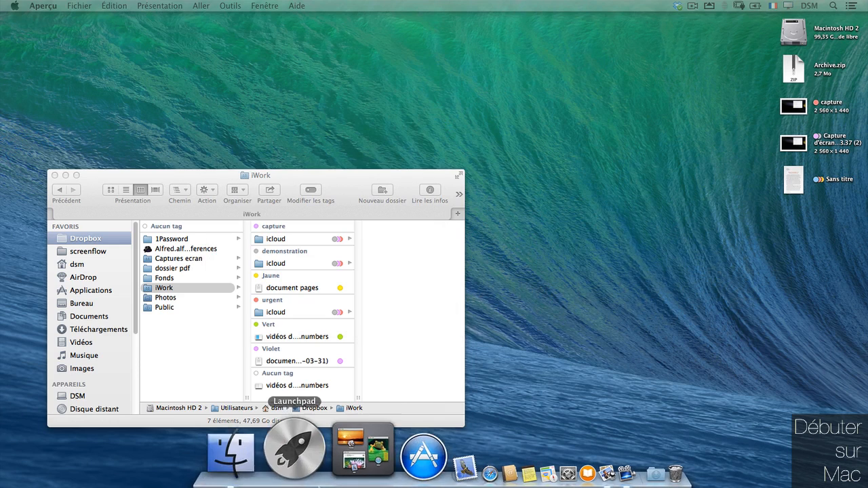
# Step: Switch to Préférences Système and show the Documents et données entry in the iCloud settings
pyautogui.click(470, 464)
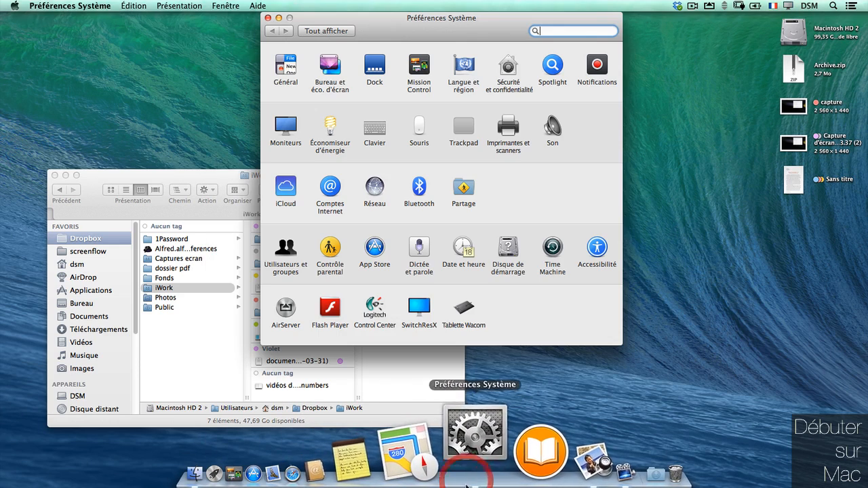
pyautogui.moveTo(500, 38); pyautogui.dragTo(270, 38)
pyautogui.click(47, 196)
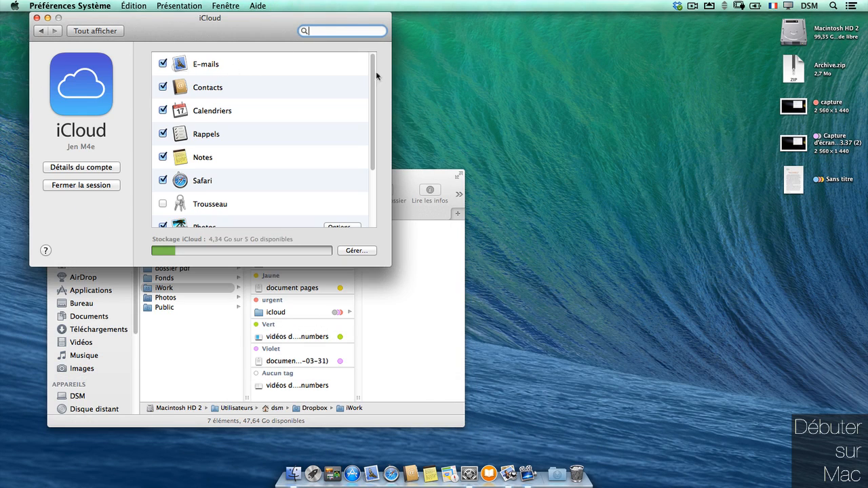
pyautogui.scroll(-3, 360, 142)
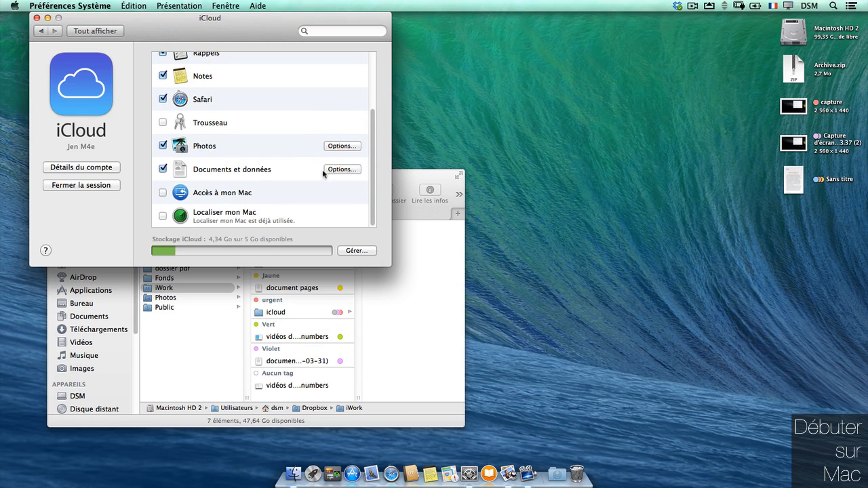
# Step: Open the Documents et données options, toggle iCloud storage for Aperçu and finish
pyautogui.click(341, 170)
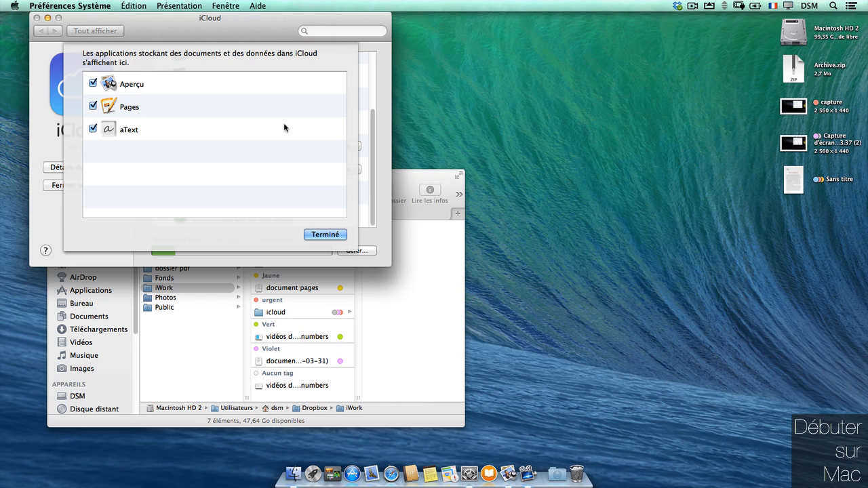
pyautogui.click(93, 83)
pyautogui.click(336, 235)
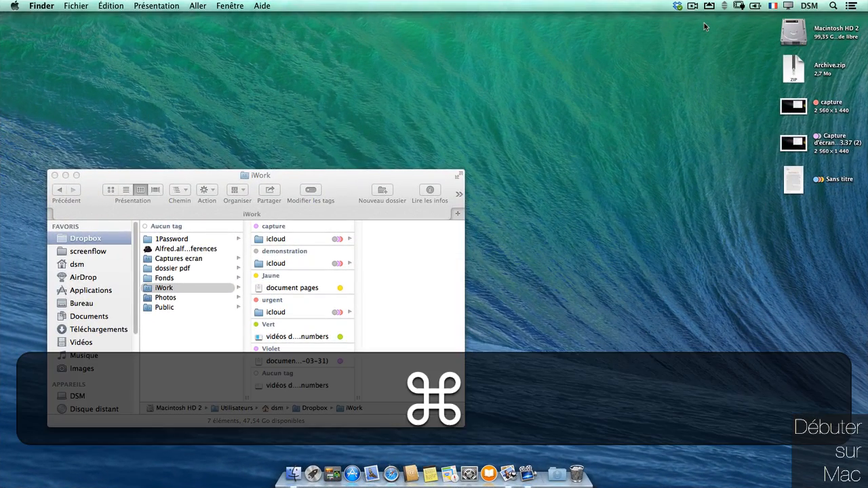
# Step: Search for "aut" in the launcher and switch to Automator
pyautogui.press('super+space')
pyautogui.write('aut')
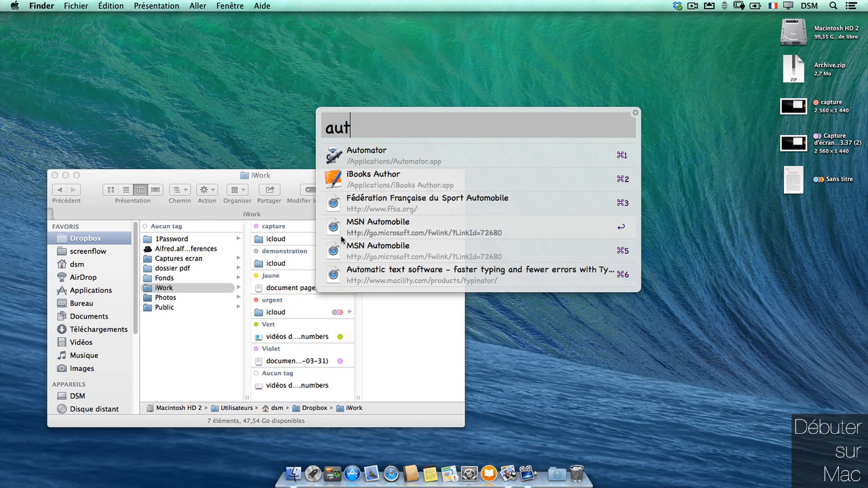
pyautogui.press('Return')
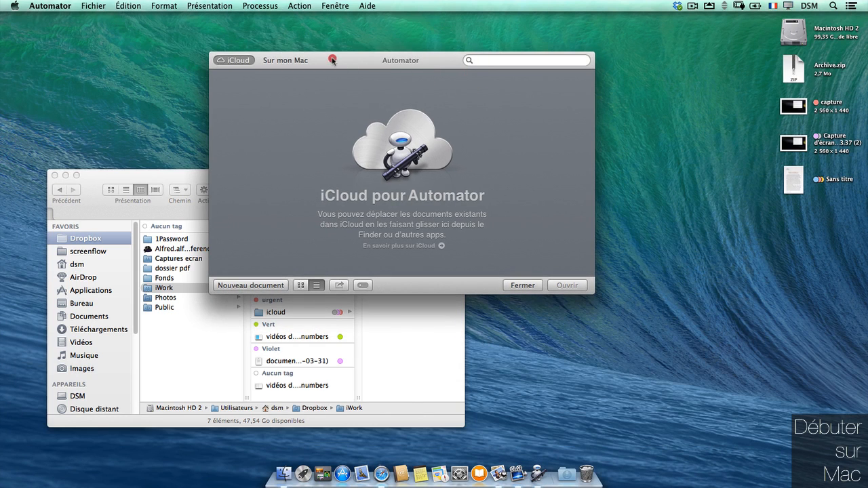
# Step: Look at Automator's iCloud document library and cancel the Alfred update offer
pyautogui.moveTo(331, 58); pyautogui.dragTo(334, 57)
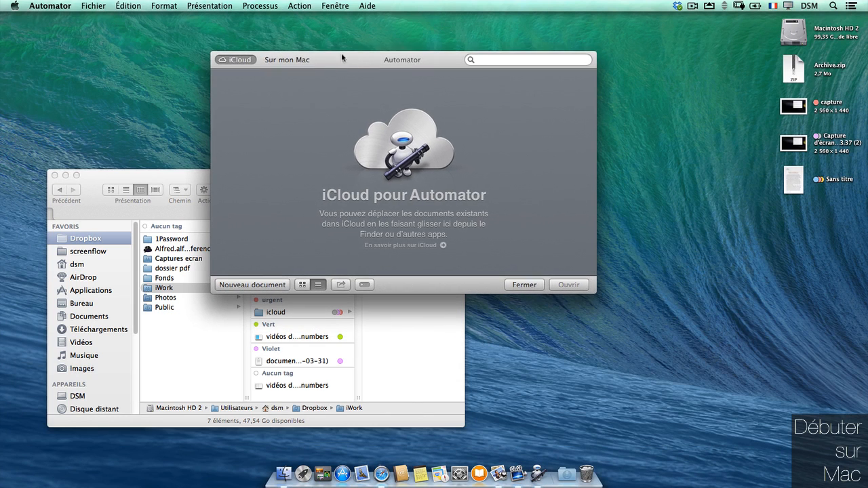
pyautogui.click(240, 59)
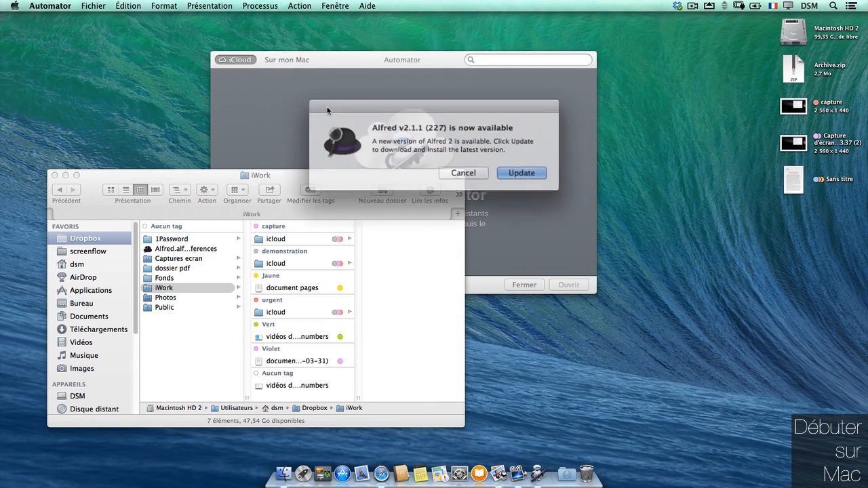
pyautogui.click(465, 174)
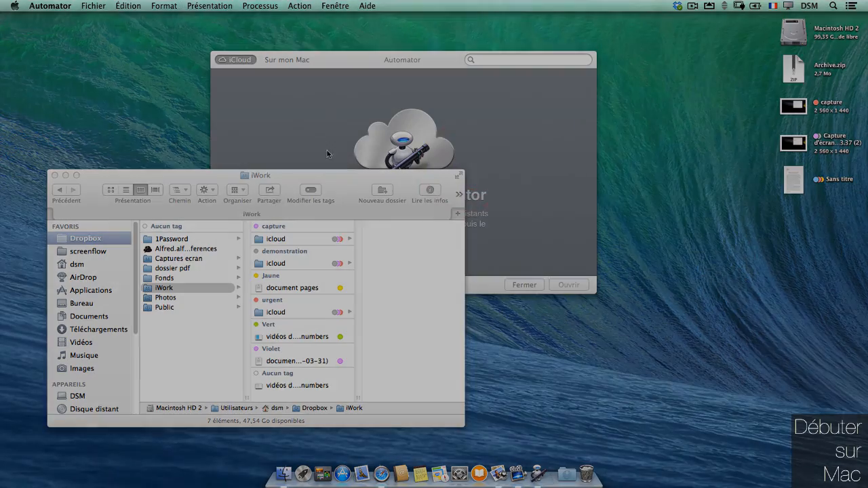